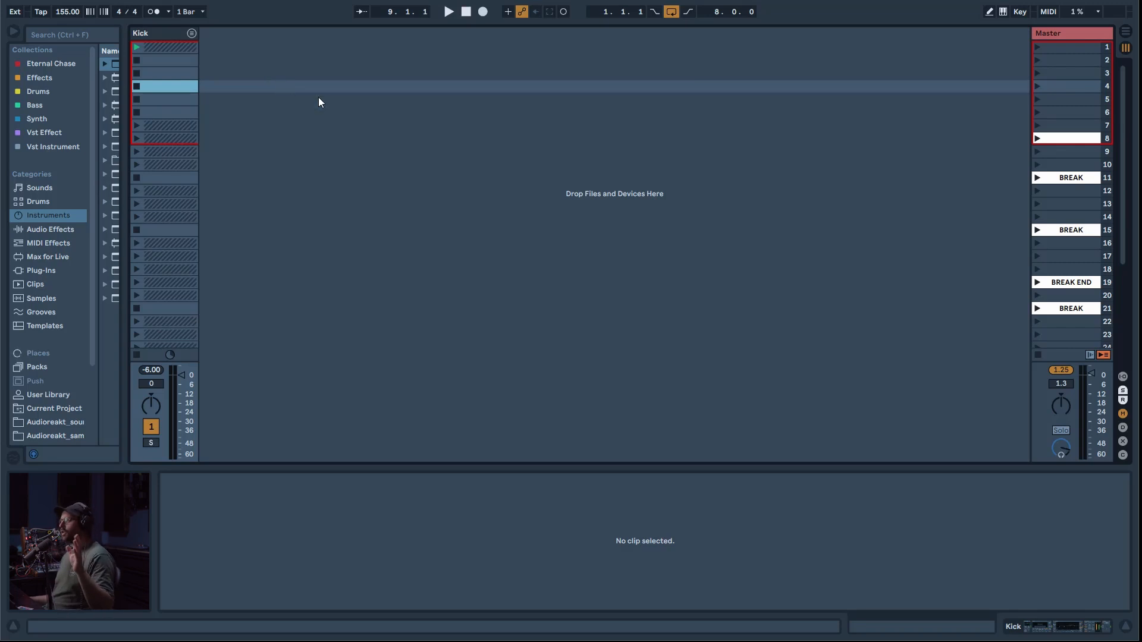
Step: Add the two KickTop tracks plus CHH, OHH, SNARE and RIDE from the industrial template set after the Kick track
click(169, 34)
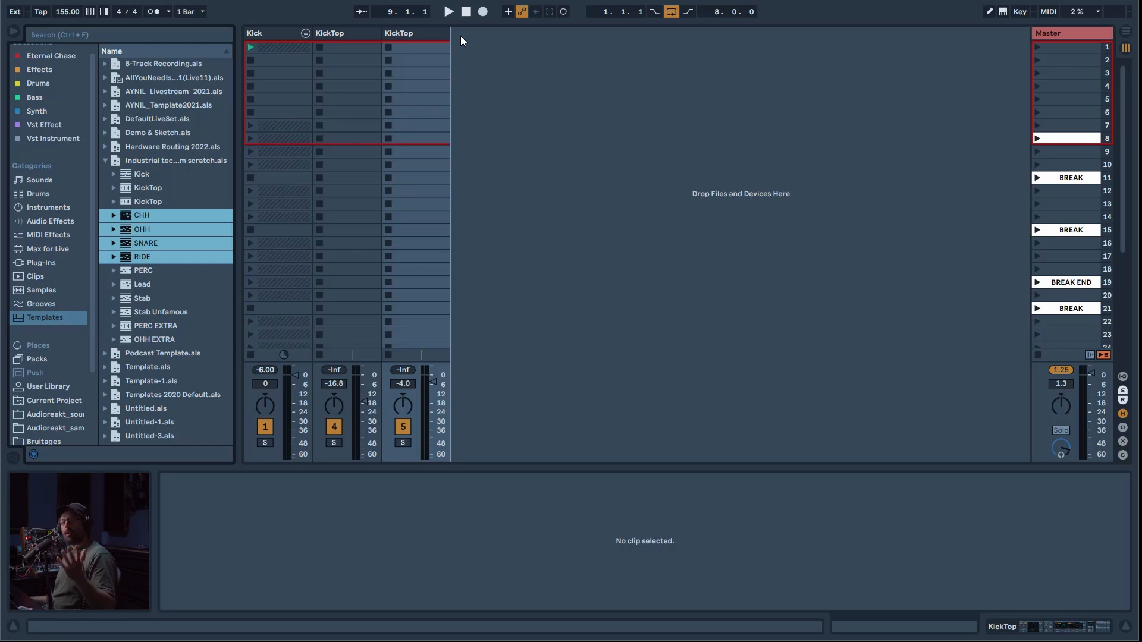
drag(461, 36, 461, 38)
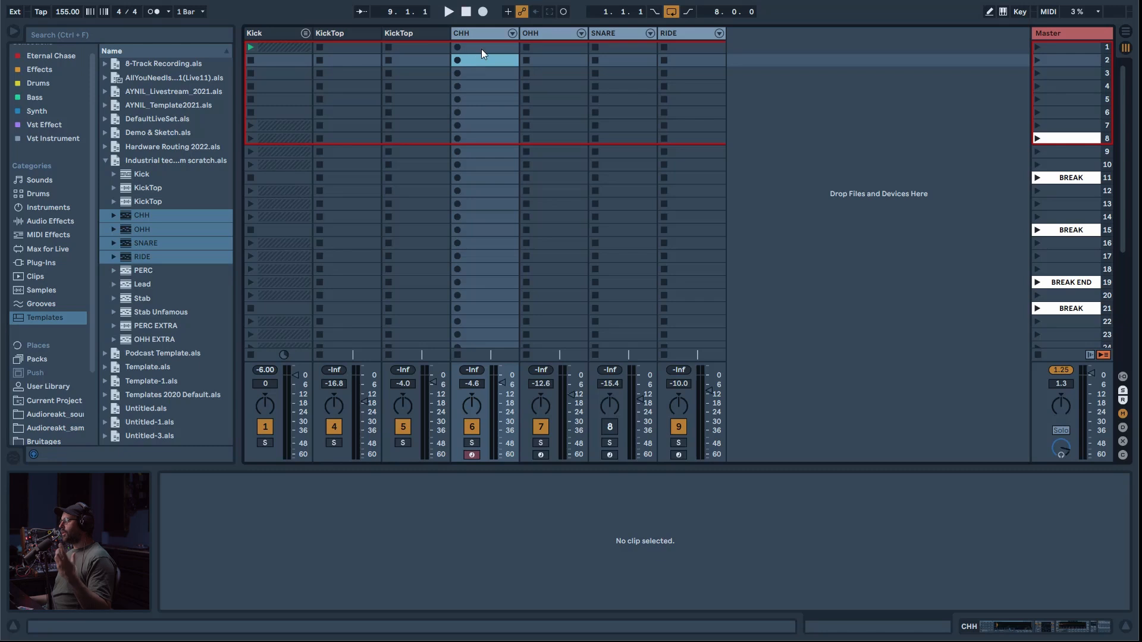
Step: Create a one-beat clip in the first CHH slot with both closed hi-hat samples placed on 1.1.3
double_click(480, 48)
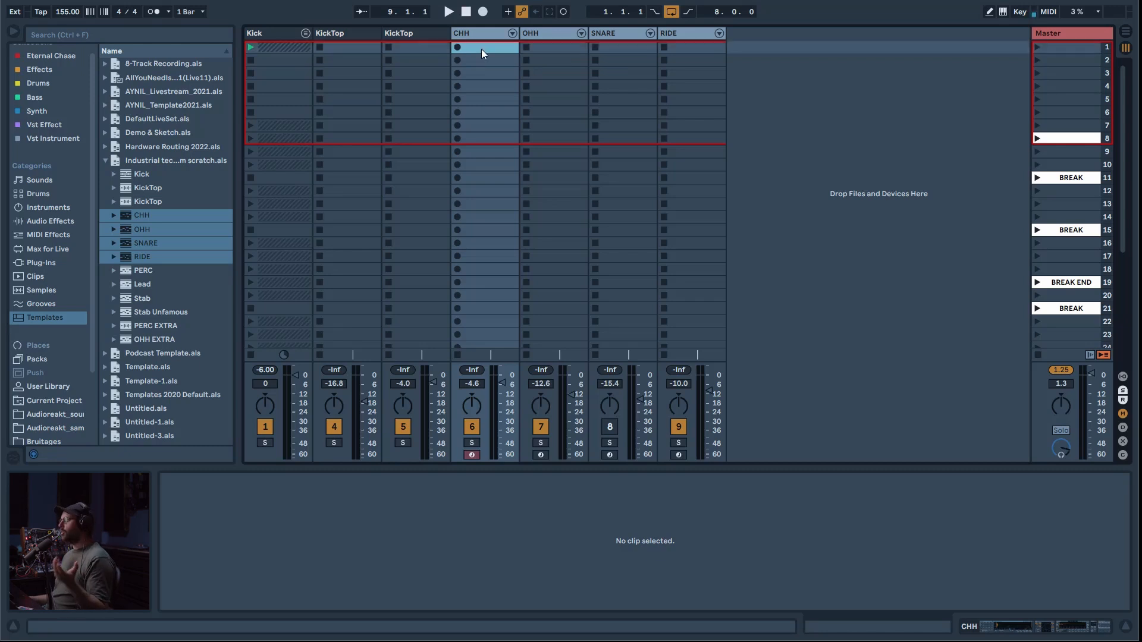
double_click(630, 546)
double_click(620, 517)
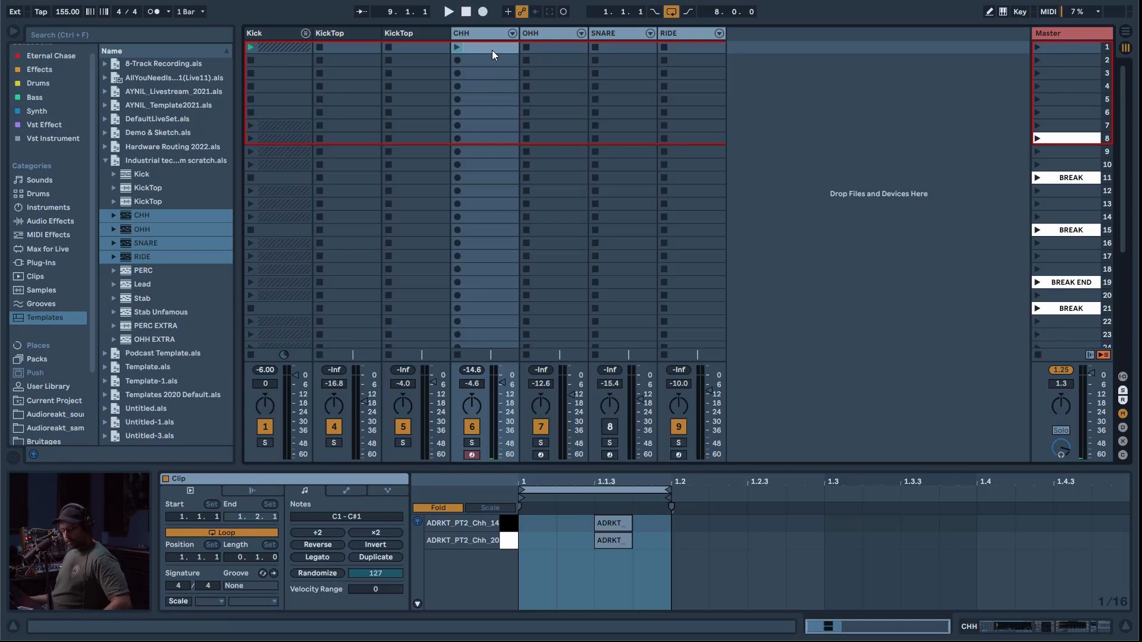
Step: Duplicate the CHH clip into the second slot and add both closed hi-hat samples on 1.1.1 in the copy
key(ctrl+d)
click(586, 561)
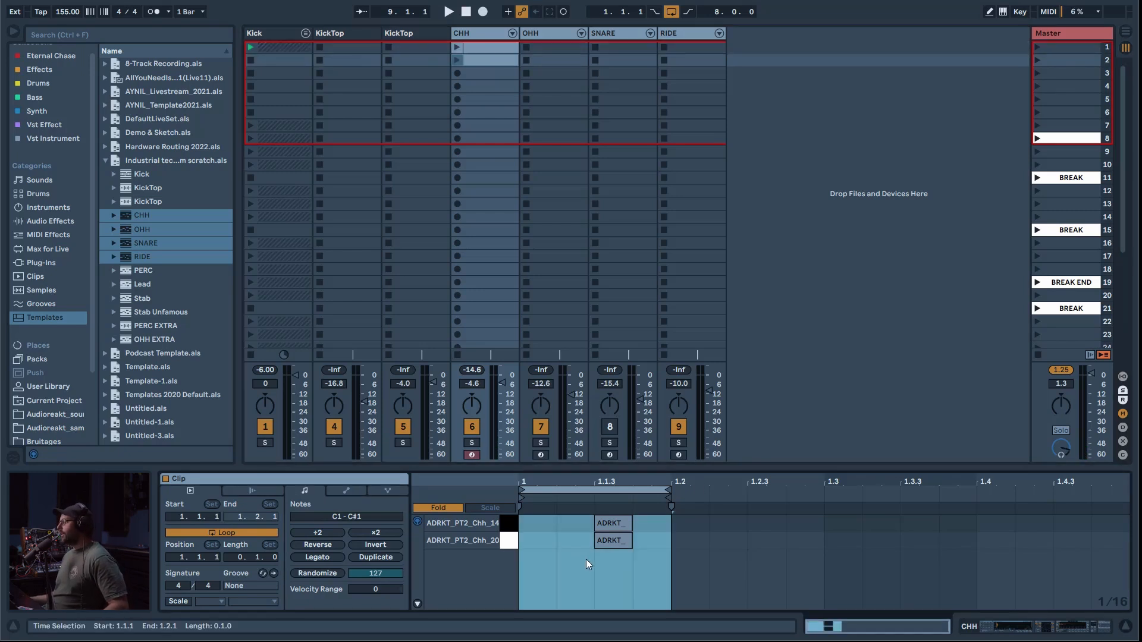
drag(633, 573, 535, 523)
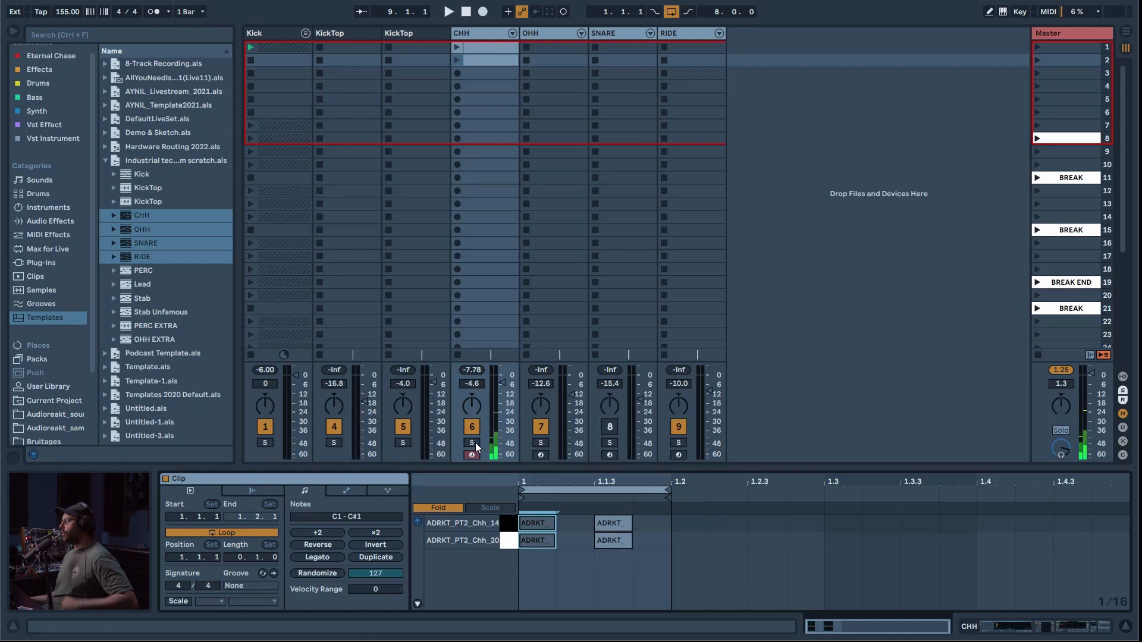
Step: Play the first CHH clip, check the tracks in the Arrangement View and return to the Session View
click(457, 47)
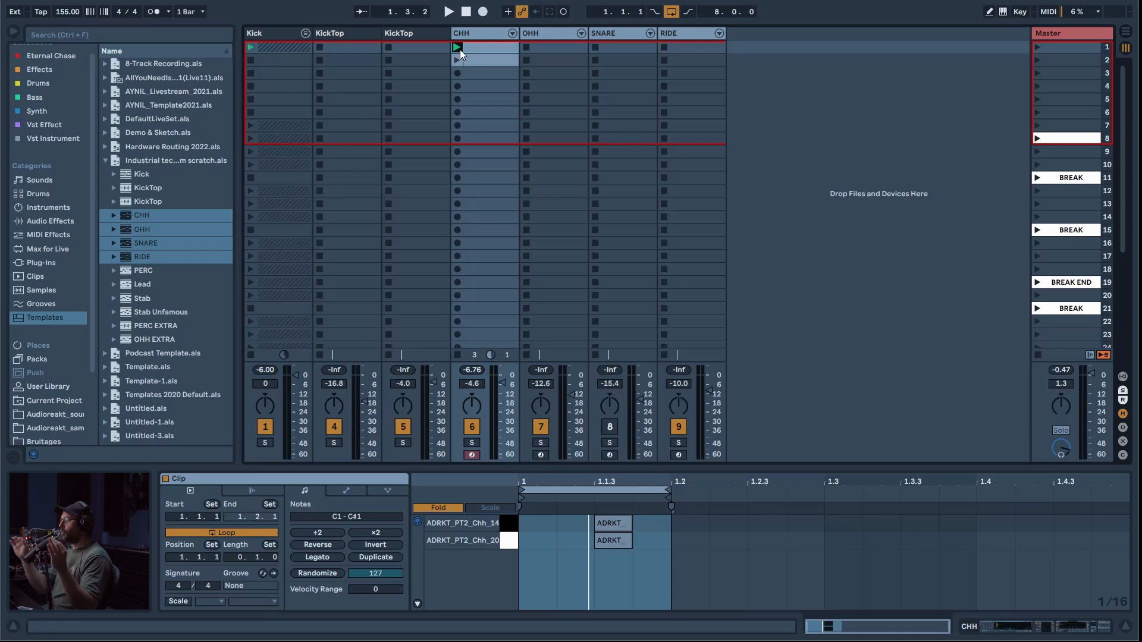
key(Tab)
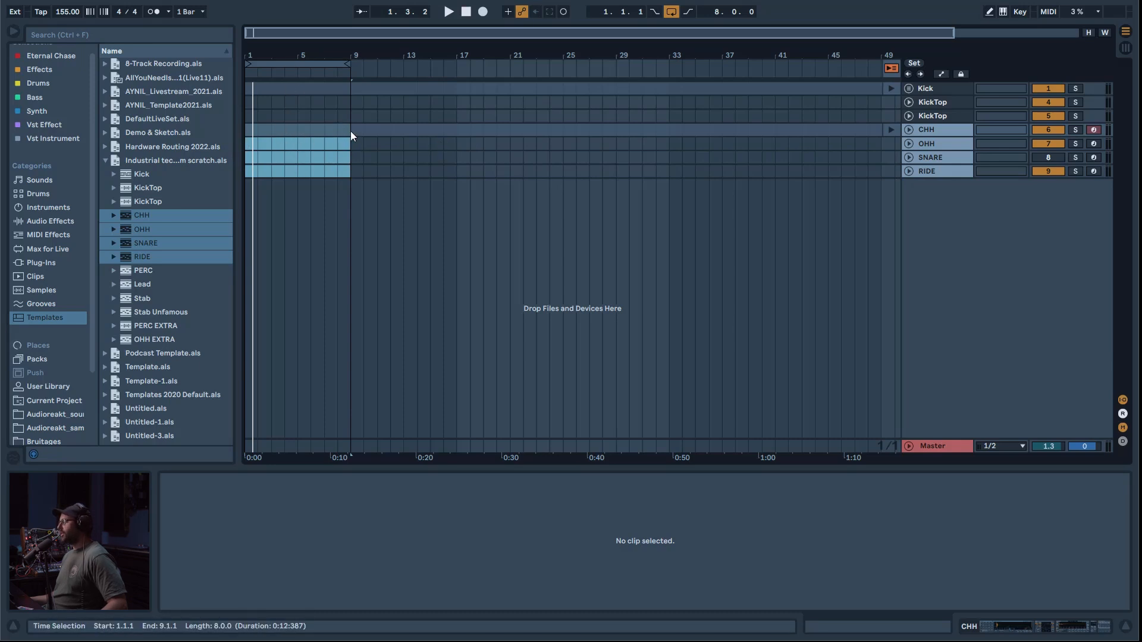
key(Tab)
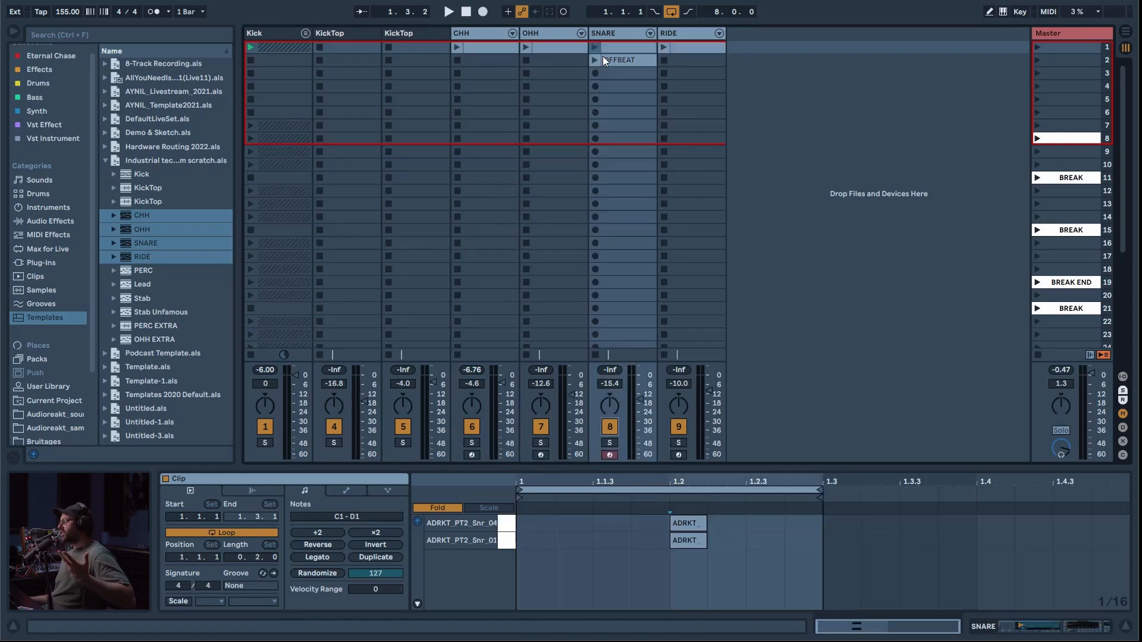
Step: Play the first SNARE clip in solo, and play the OFFBEAT clip with the solo switched off
click(609, 443)
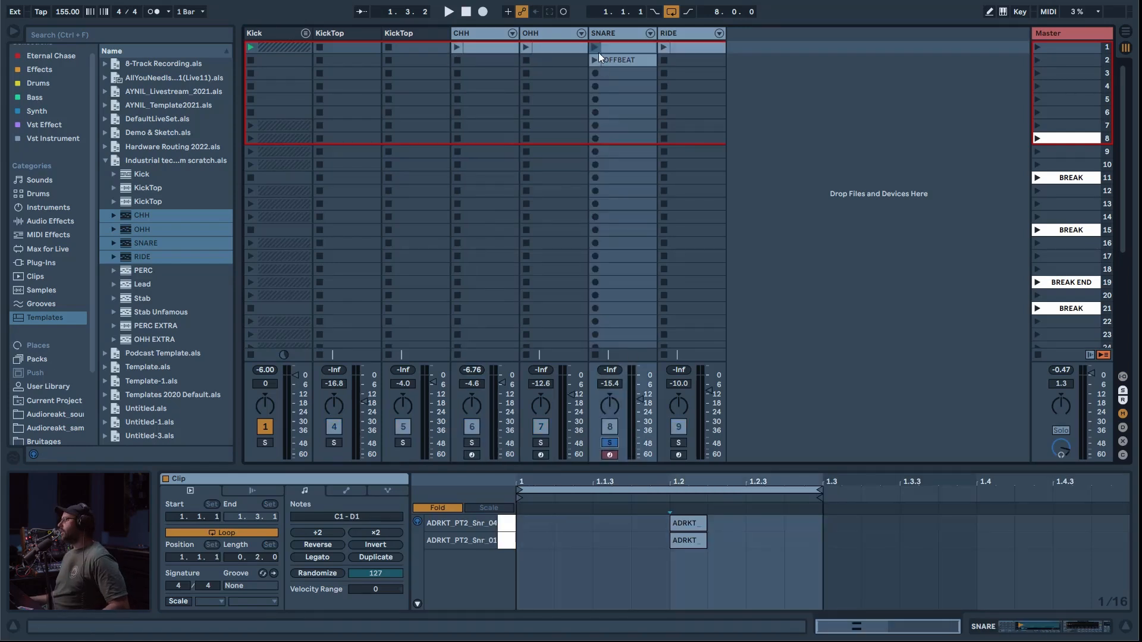
click(595, 48)
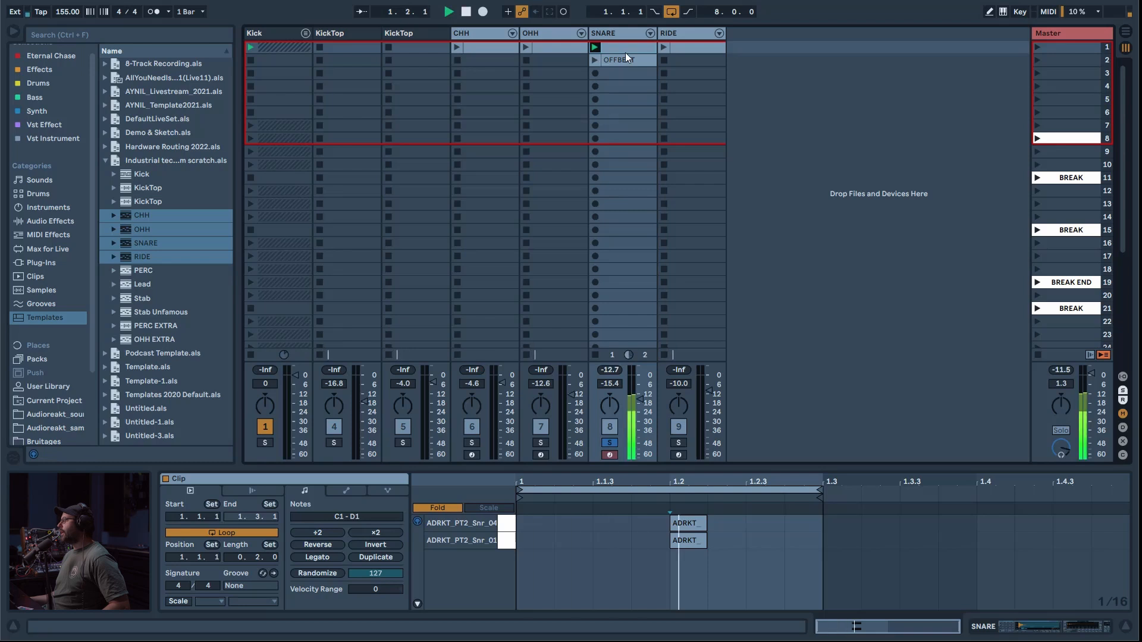
click(610, 444)
click(595, 62)
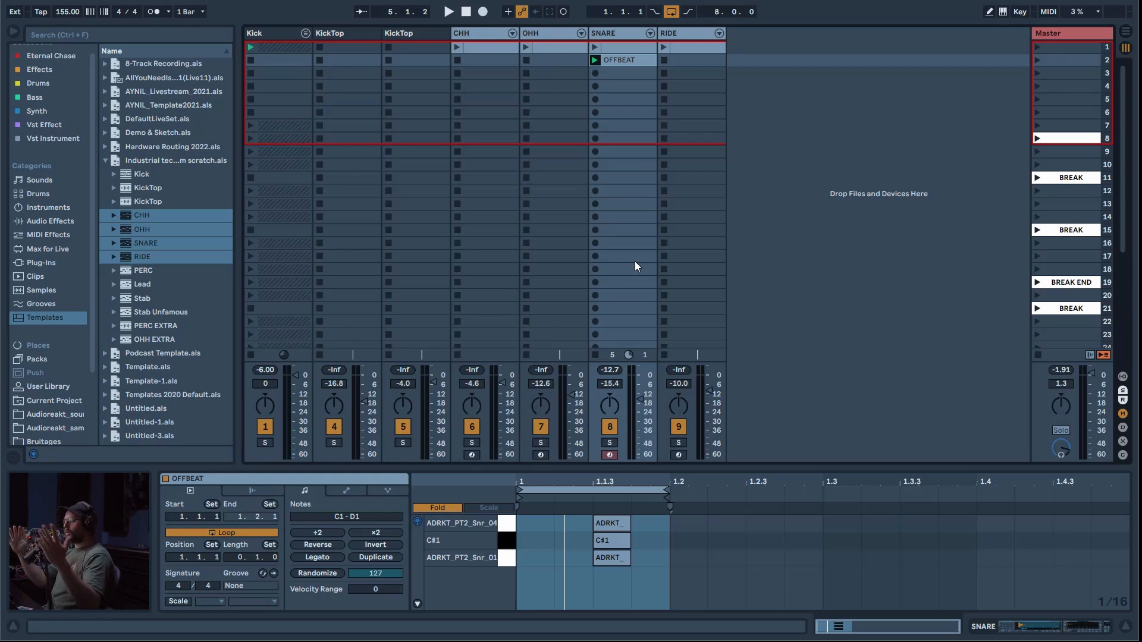
Step: Move the SNARE track after the RIDE track
click(480, 35)
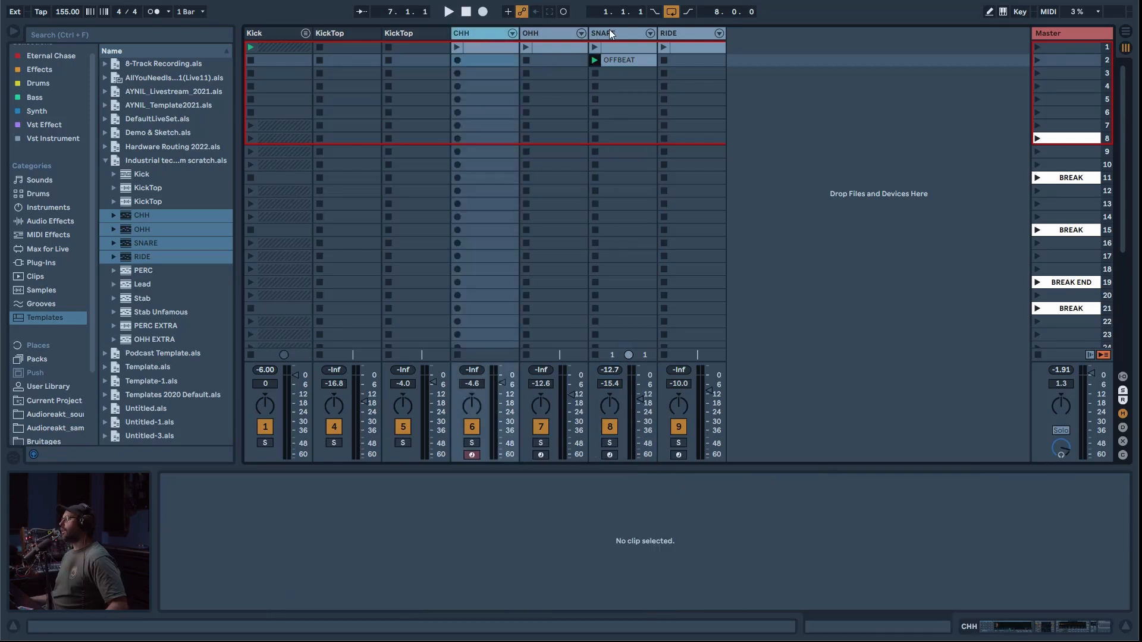
click(623, 34)
click(741, 31)
drag(679, 51, 679, 51)
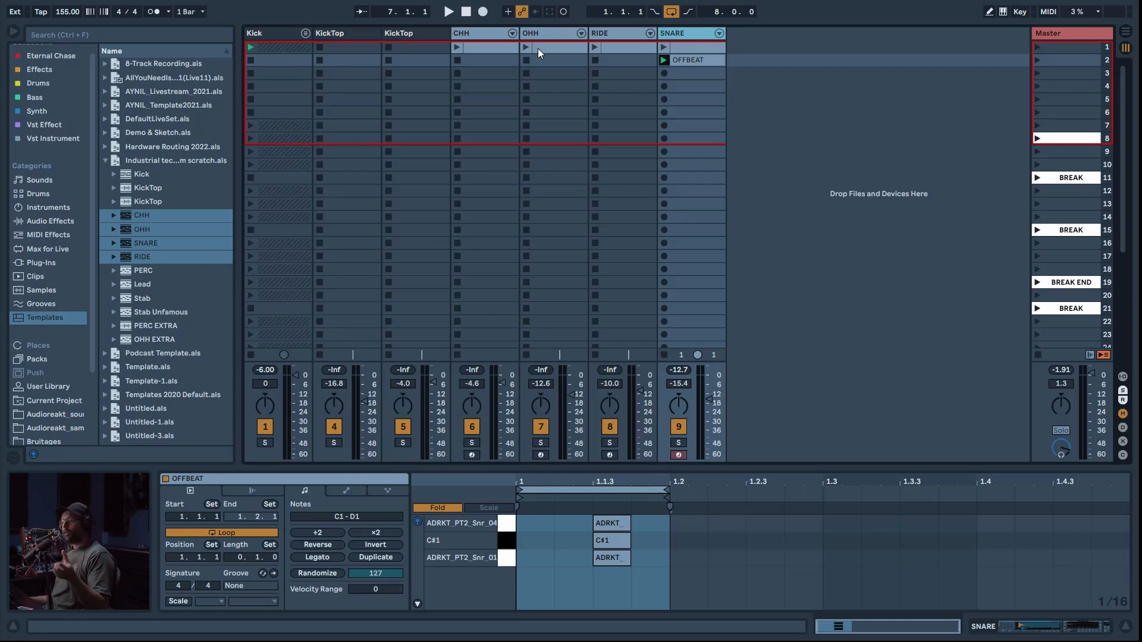
Step: Create an empty clip in the second OHH slot, set its length to 3 bars, and play it with the first CHH clip
double_click(551, 60)
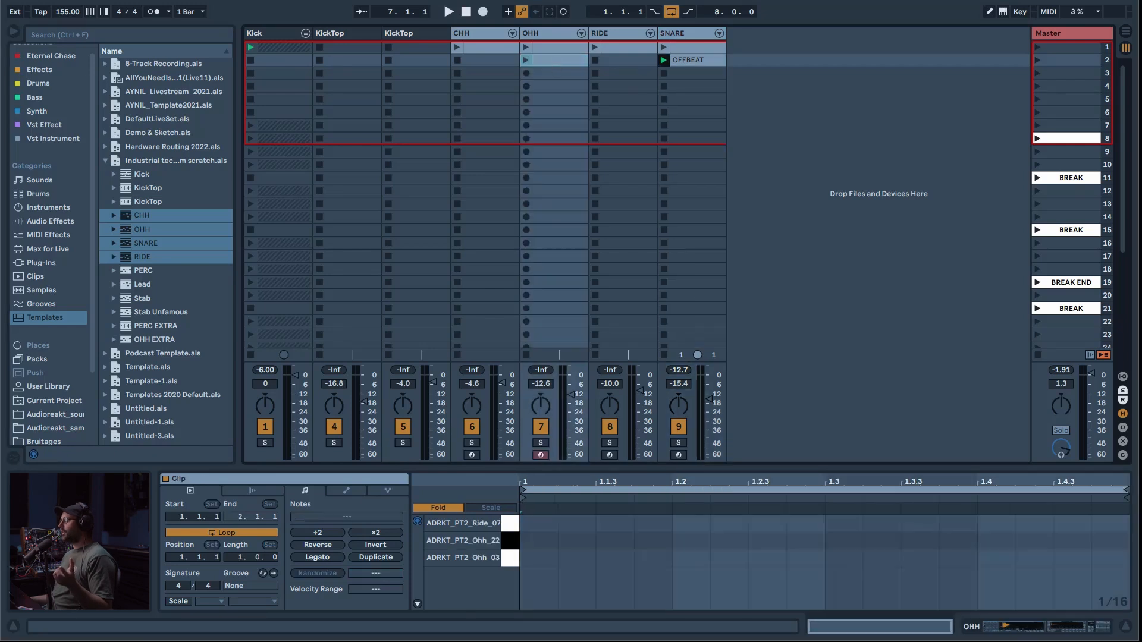
mouse_move(238, 558)
mouse_down()
mouse_move(238, 543)
mouse_move(237, 554)
mouse_up()
click(485, 47)
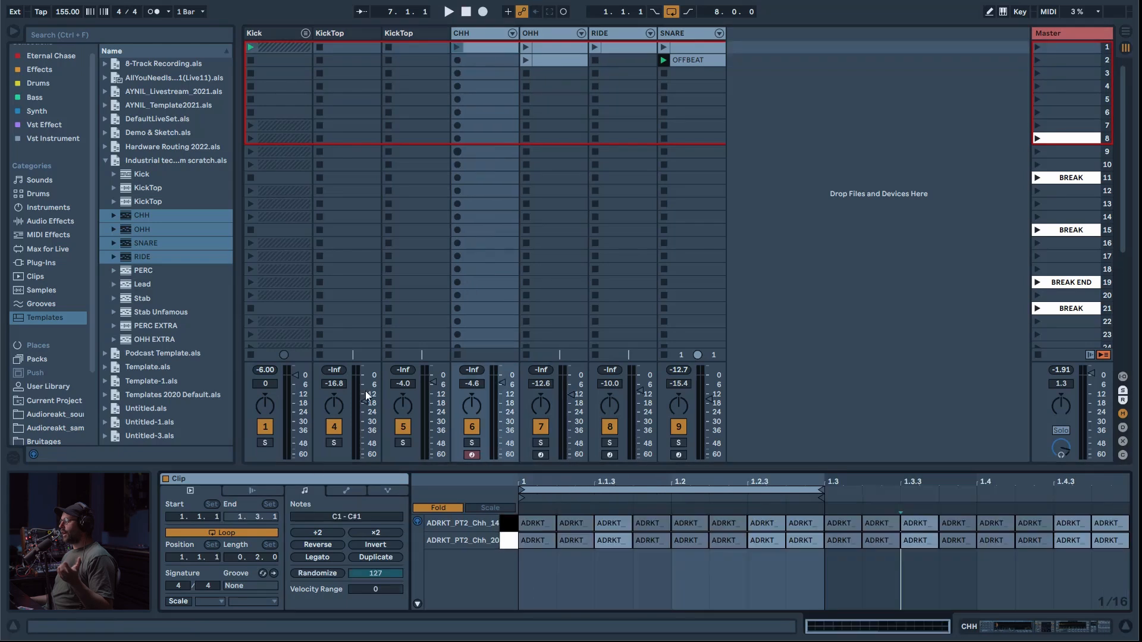
key(space)
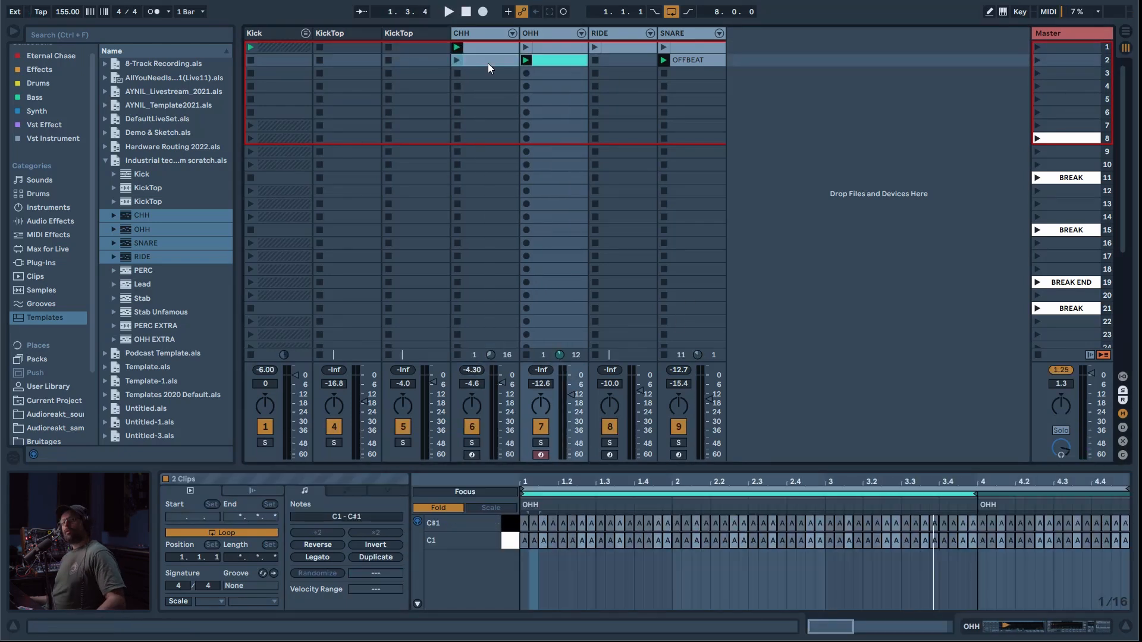
Step: Place the second-slot CHH and OHH clips on their tracks in the Arrangement View, starting at bar 1
key(Tab)
drag(488, 67, 249, 129)
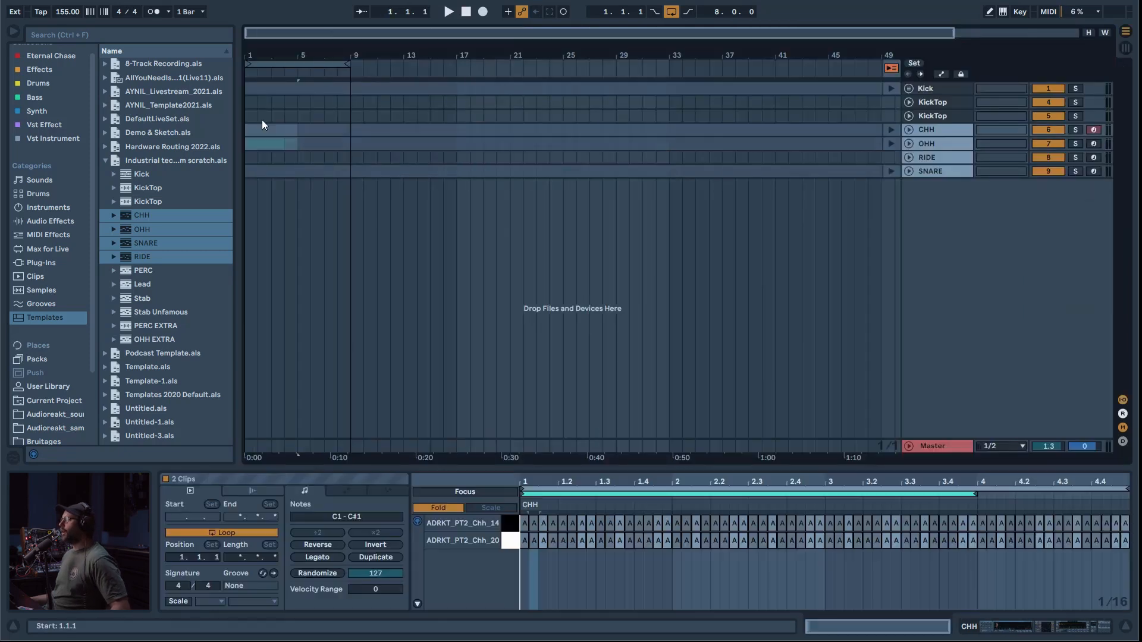
key(plus)
Step: Duplicate the four-bar CHH clip once in the arrangement so the hi-hats run up to bar 9
click(320, 130)
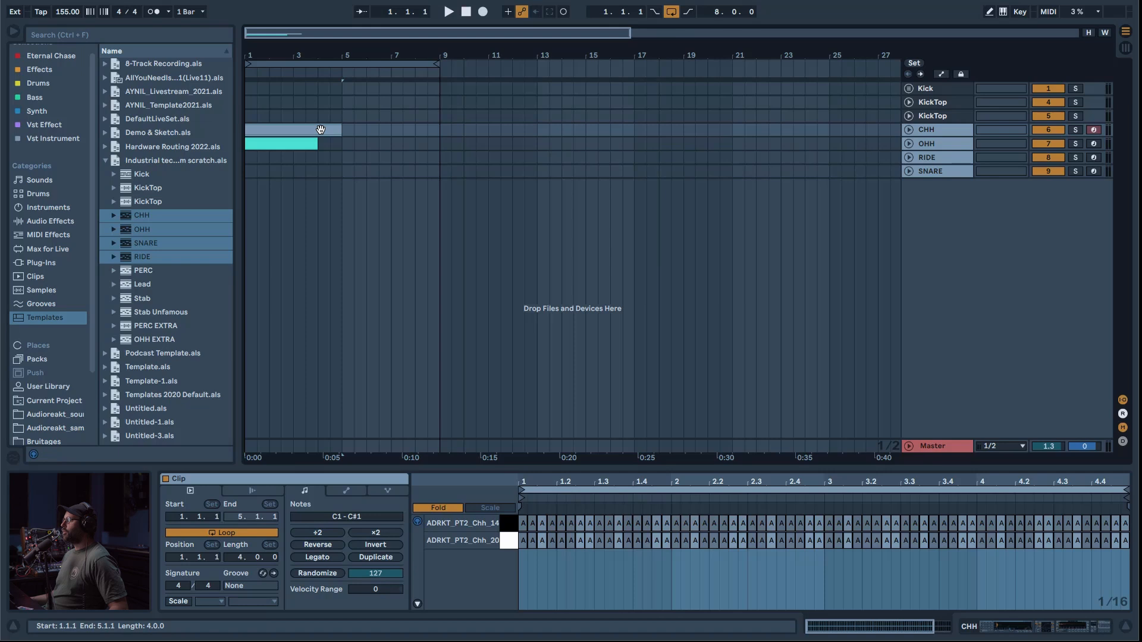
click(299, 143)
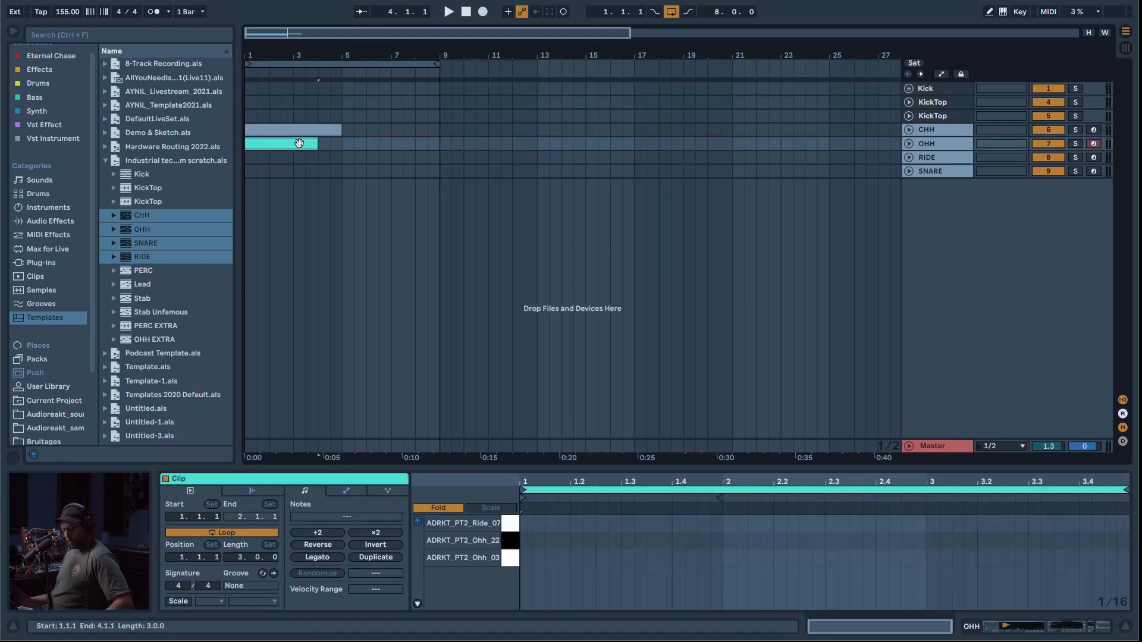
click(311, 130)
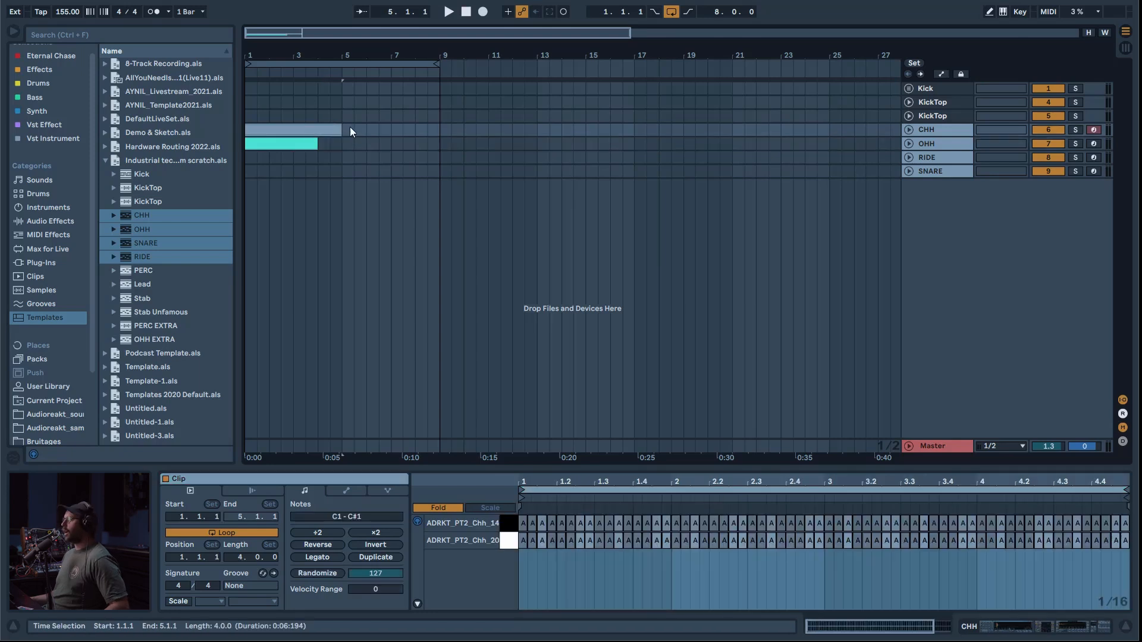
key(ctrl+d)
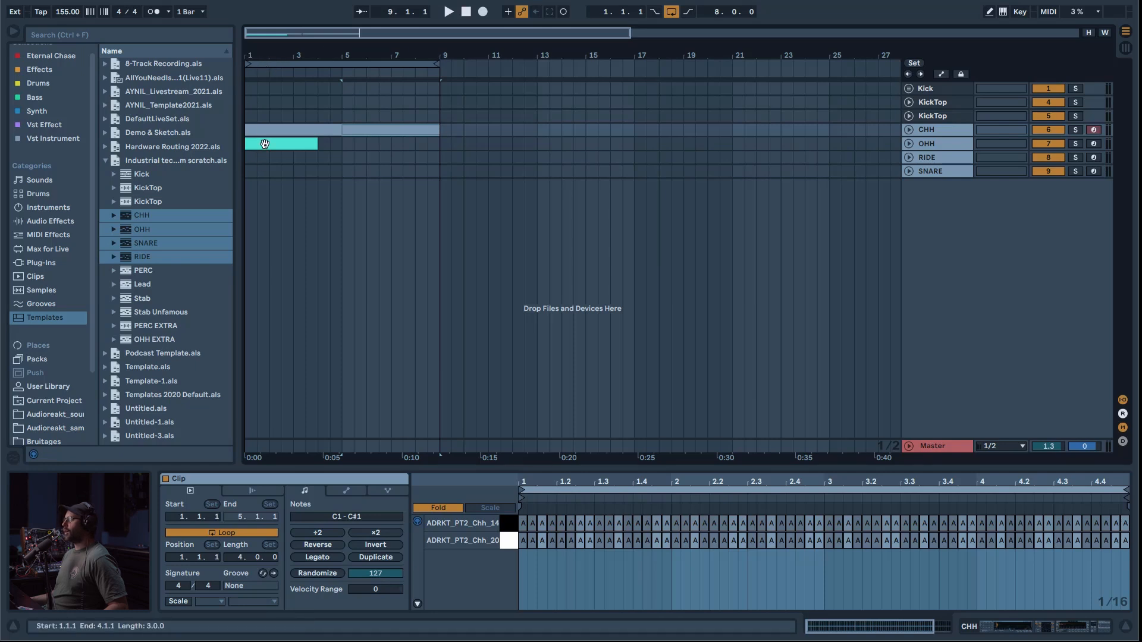
Step: Duplicate the three-bar OHH clip twice in the arrangement and compare its boundaries with the CHH clips
click(307, 145)
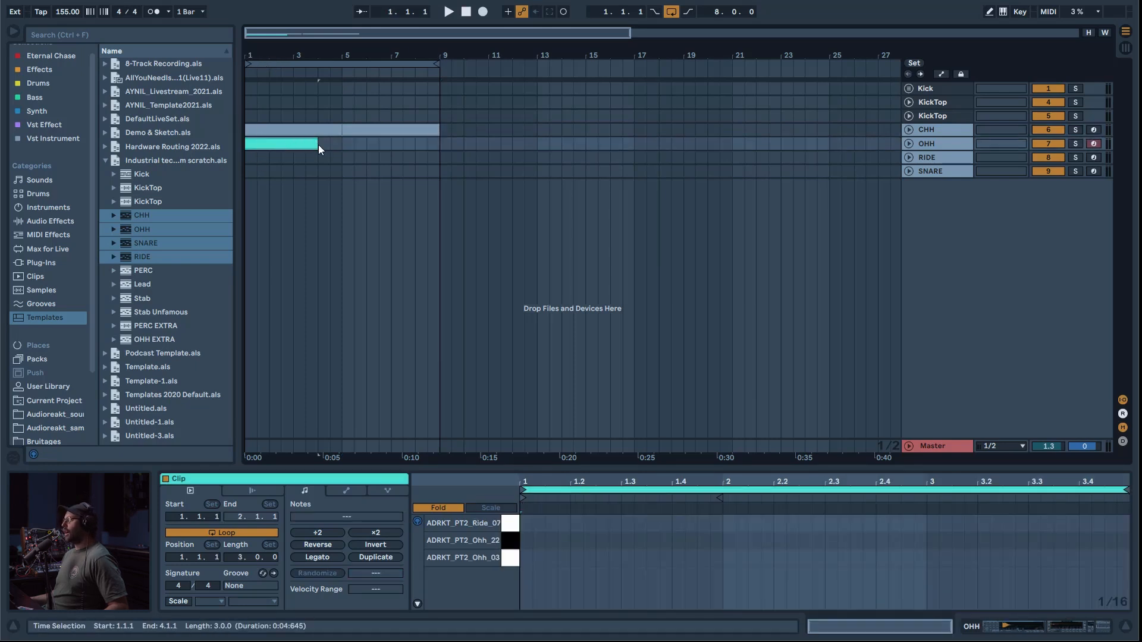
key(ctrl+d)
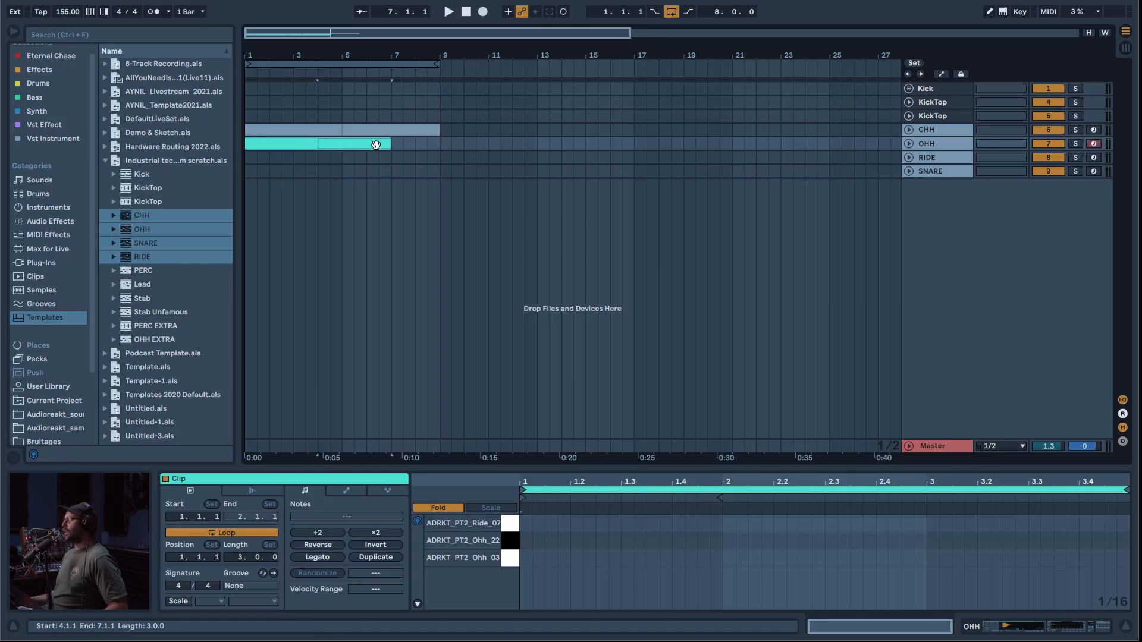
key(ctrl+d)
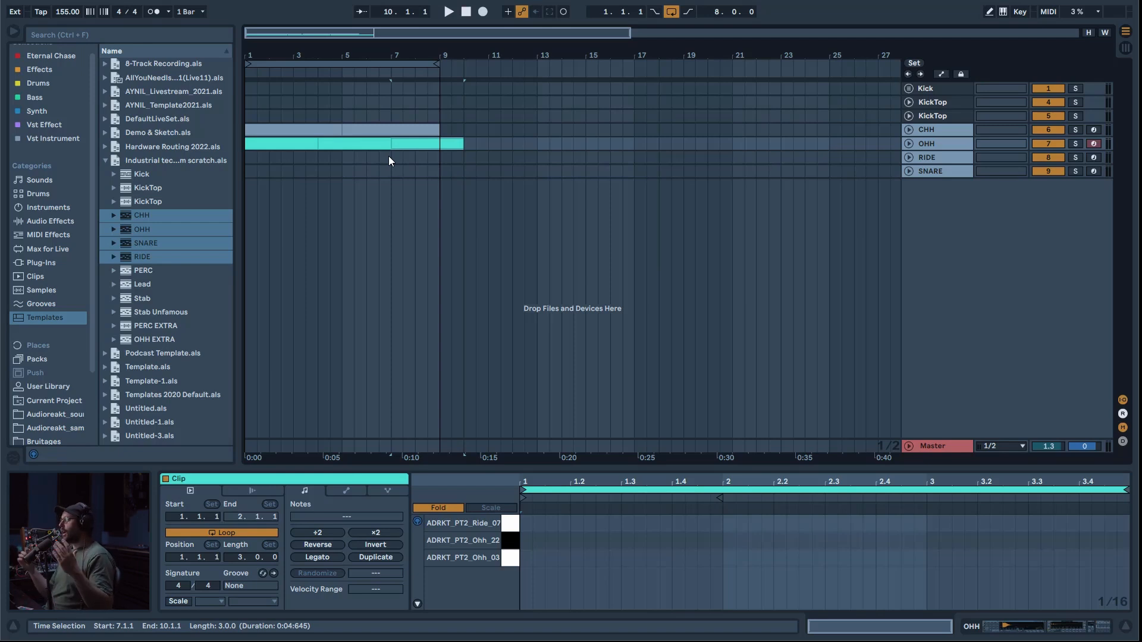
click(402, 143)
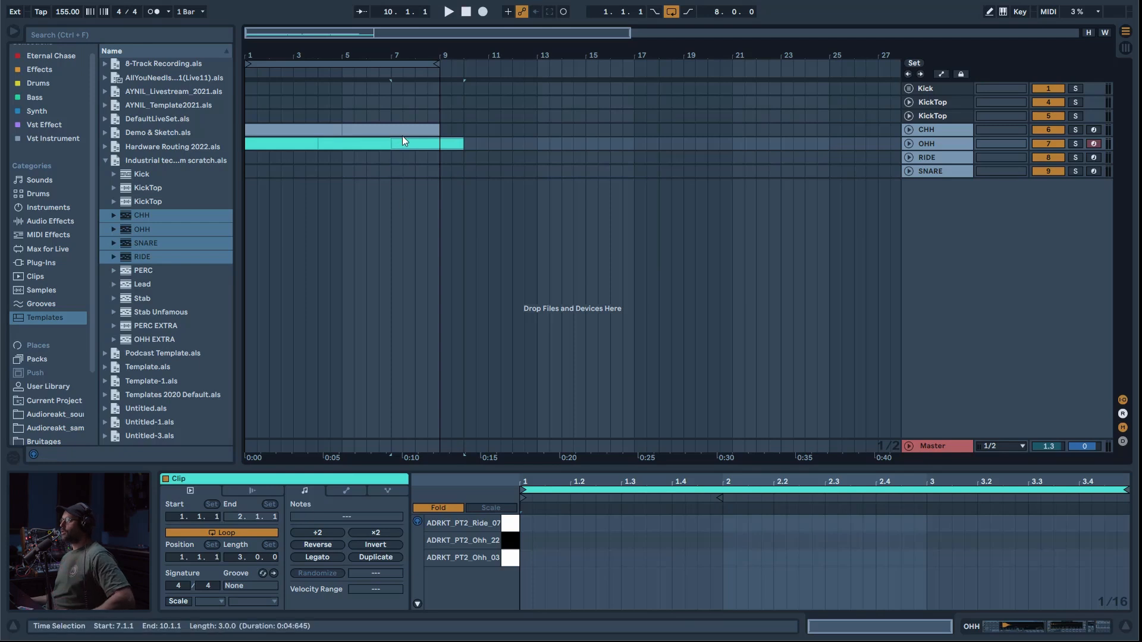
shift+click(406, 125)
Step: Return to the Session View and narrow the browser to make room for the added tracks
key(Tab)
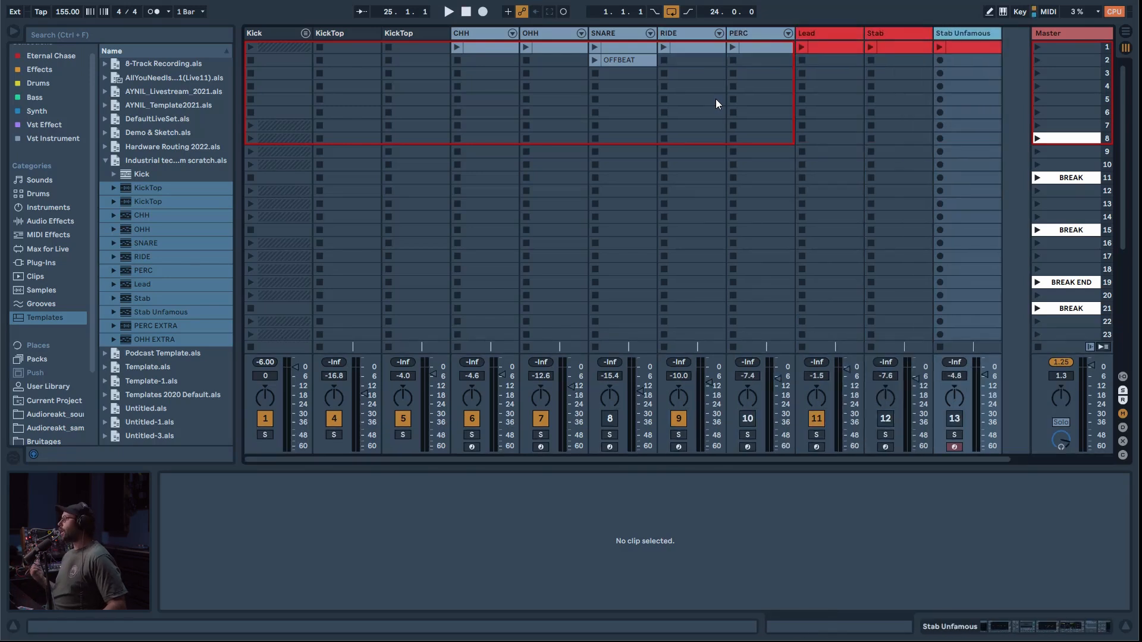
drag(238, 142, 168, 142)
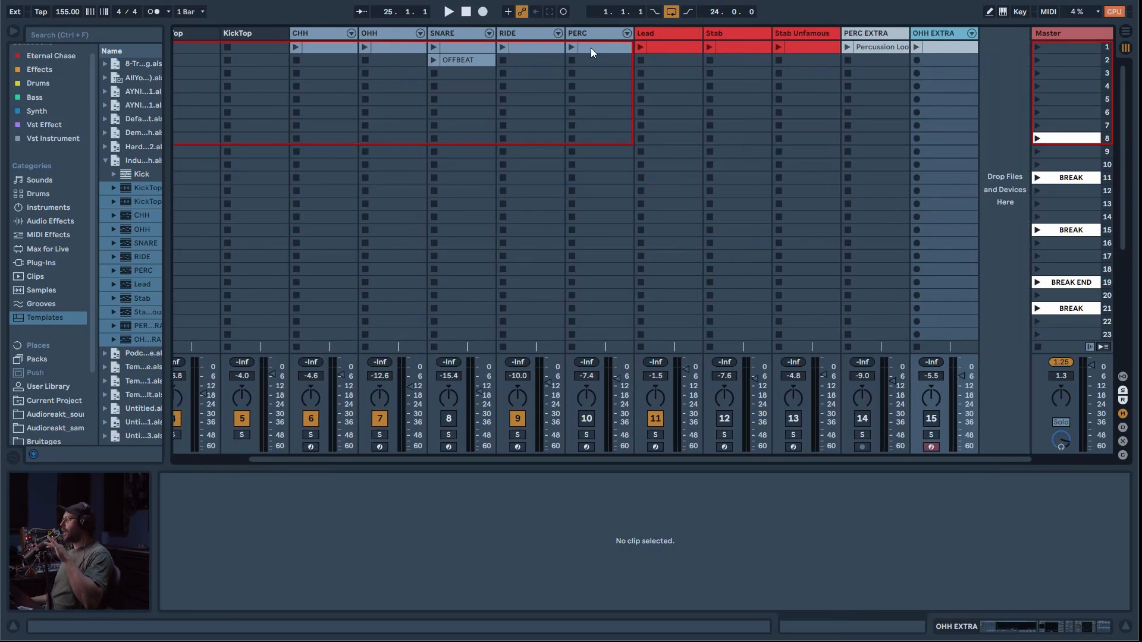
drag(281, 462, 231, 454)
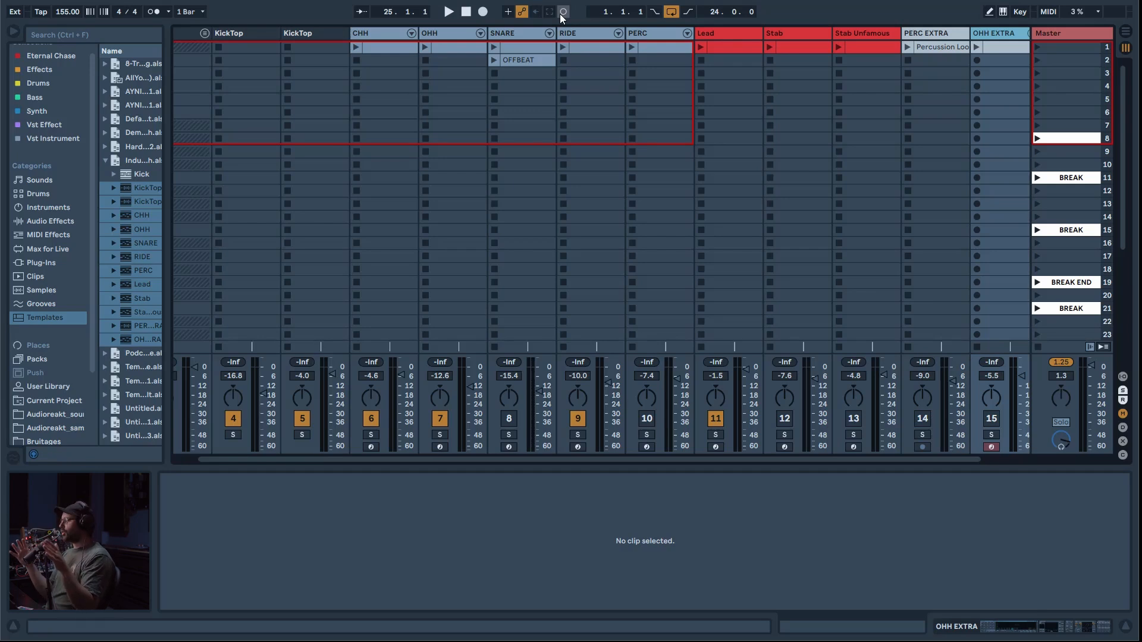
scroll(896, 125, left, 1)
Step: Undo the last clip deletion to restore the clips in scene 12, and launch that scene
click(897, 125)
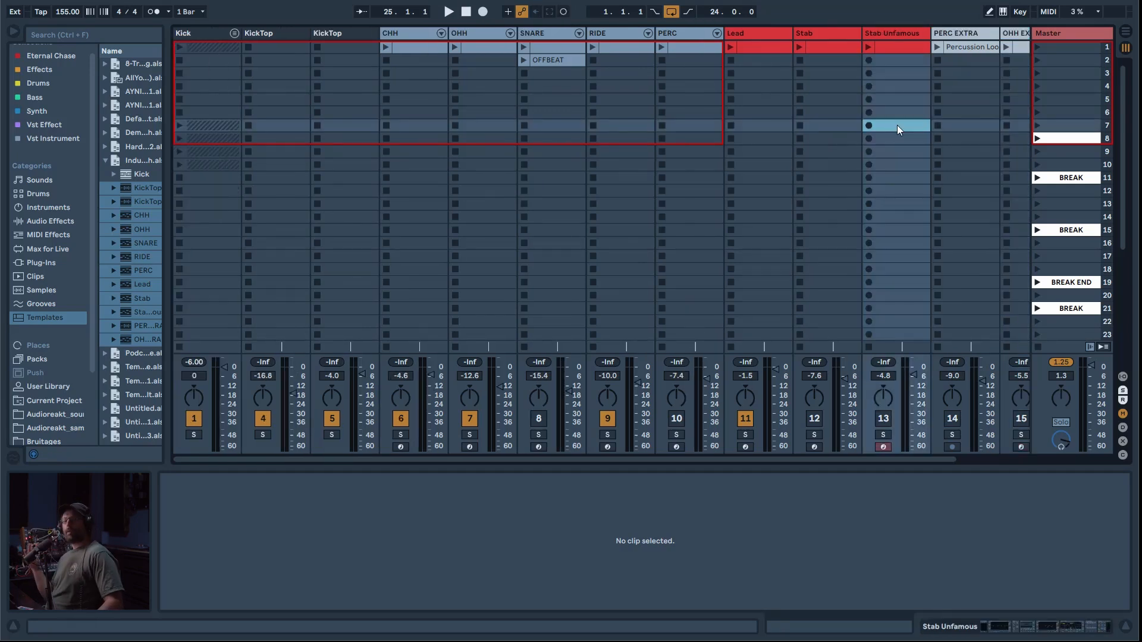
key(ctrl+z)
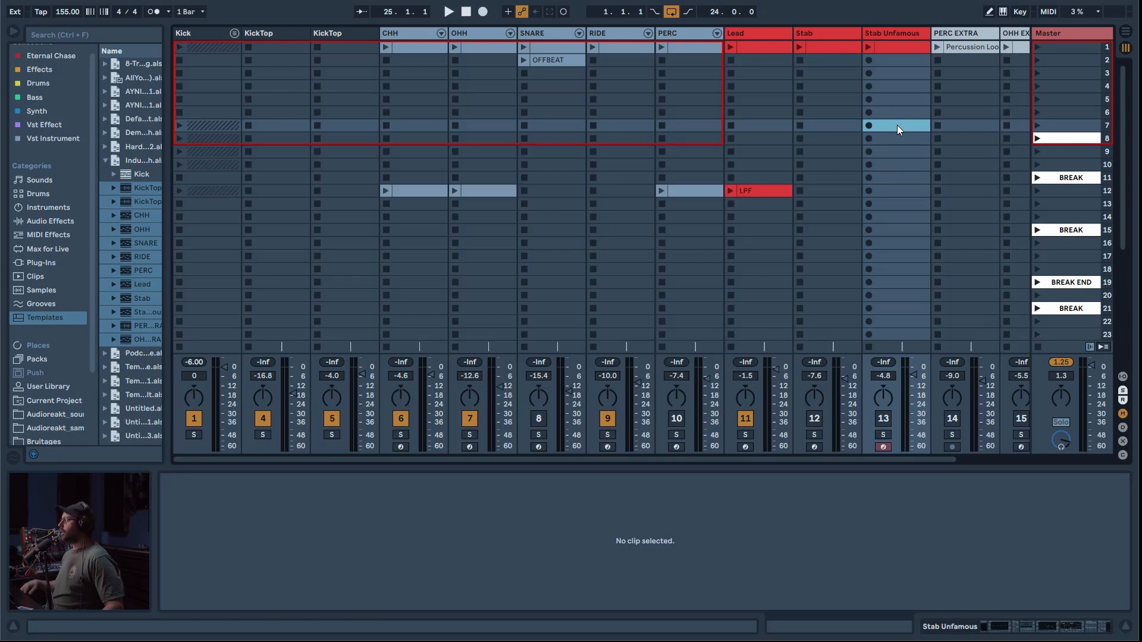
click(1037, 190)
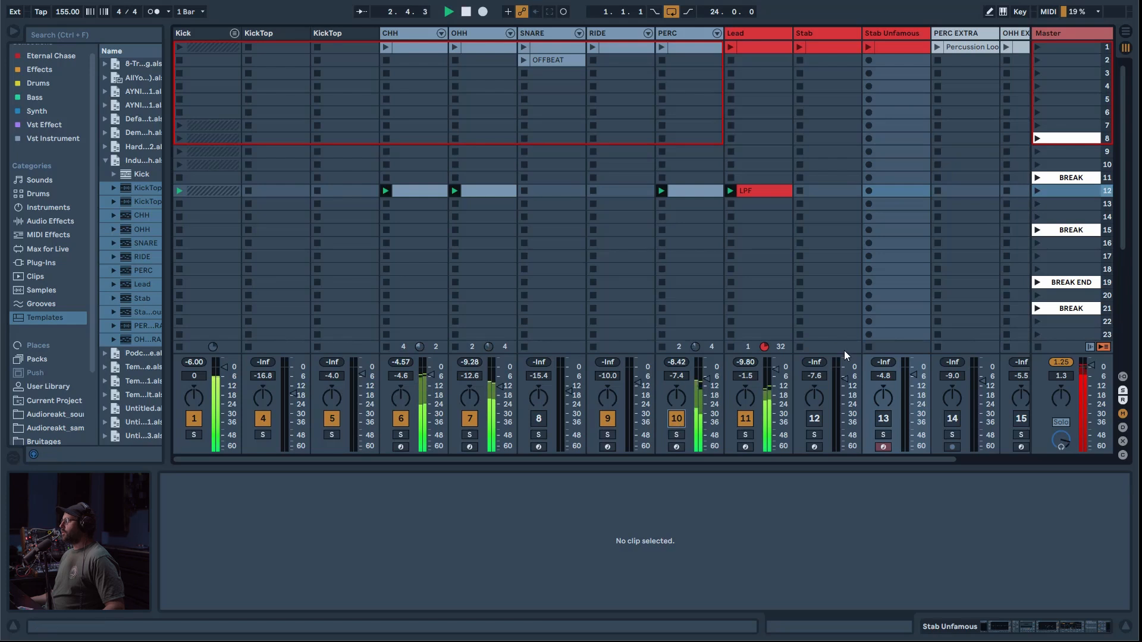
Step: Undo three more changes to bring back the clips in scenes 11 and 14
key(ctrl+z)
key(ctrl+z)
key(ctrl+z)
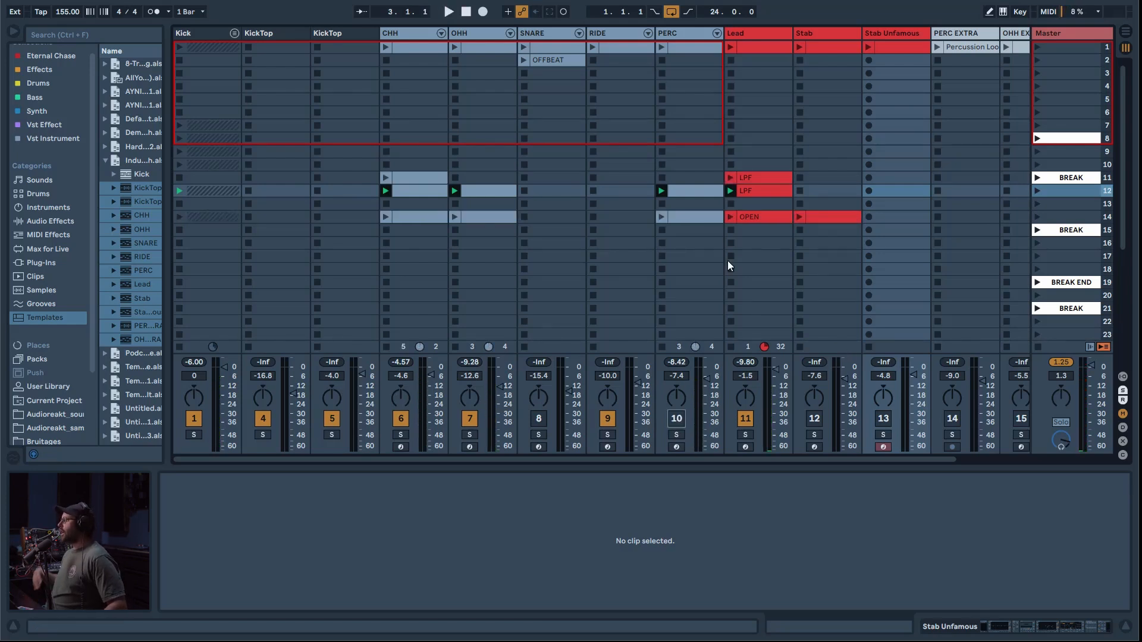
Step: Launch the BREAK scene in row 11, followed by scene 12, to hear the transition
click(1038, 178)
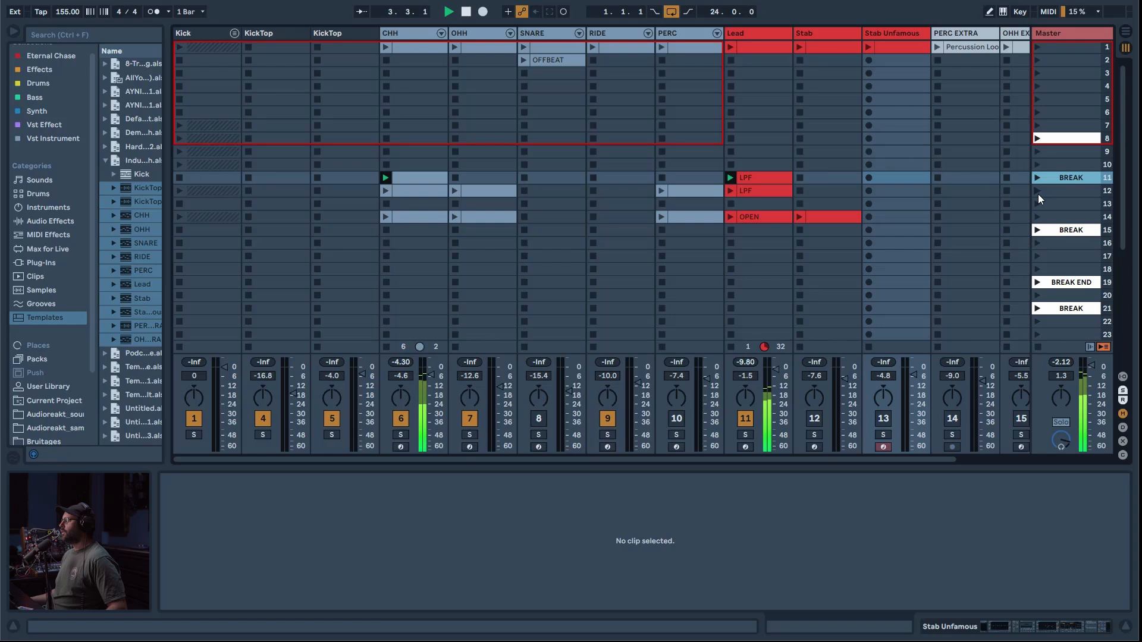
click(1037, 192)
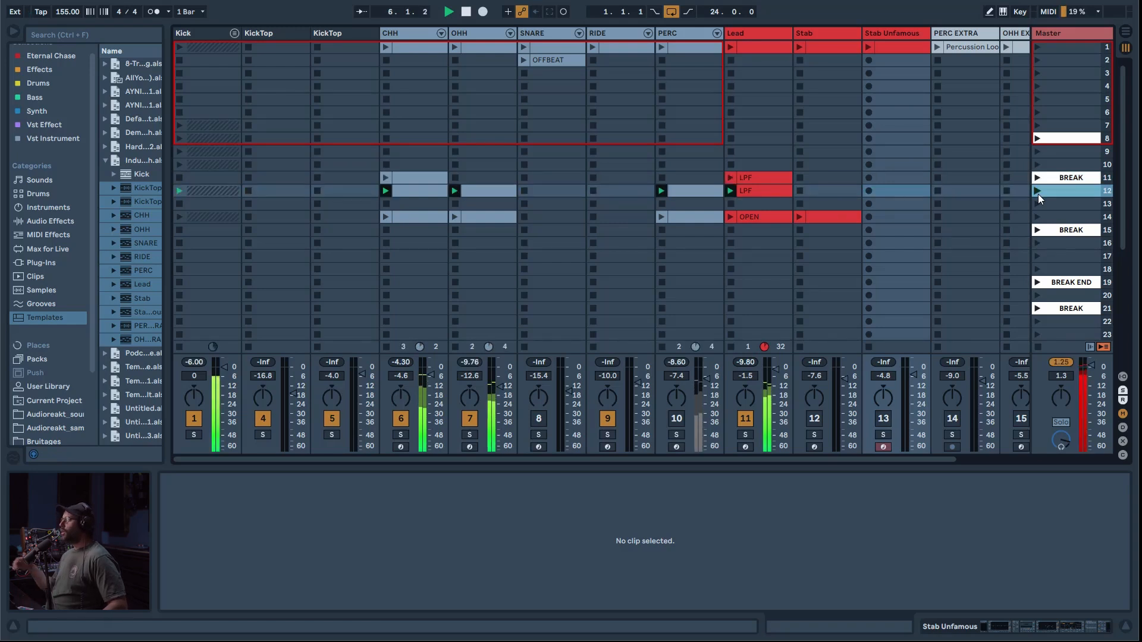
Step: Undo the PERC track's activation and the earlier clip deletions to bring back the clips in scenes 13 and 15 to 19
click(677, 418)
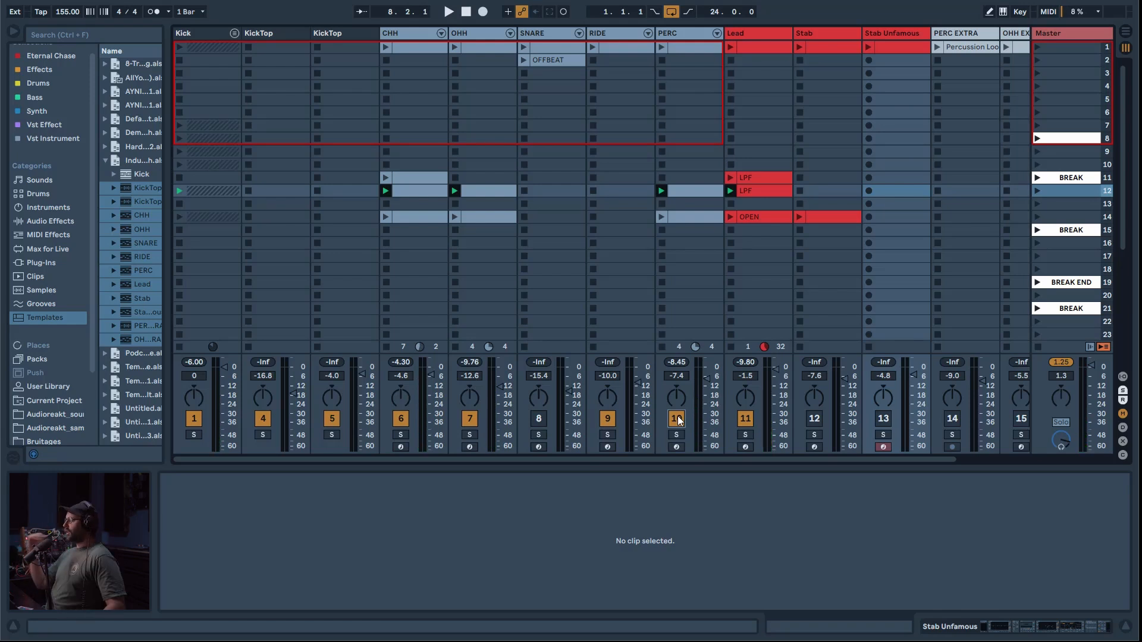
key(ctrl+z)
key(ctrl+z)
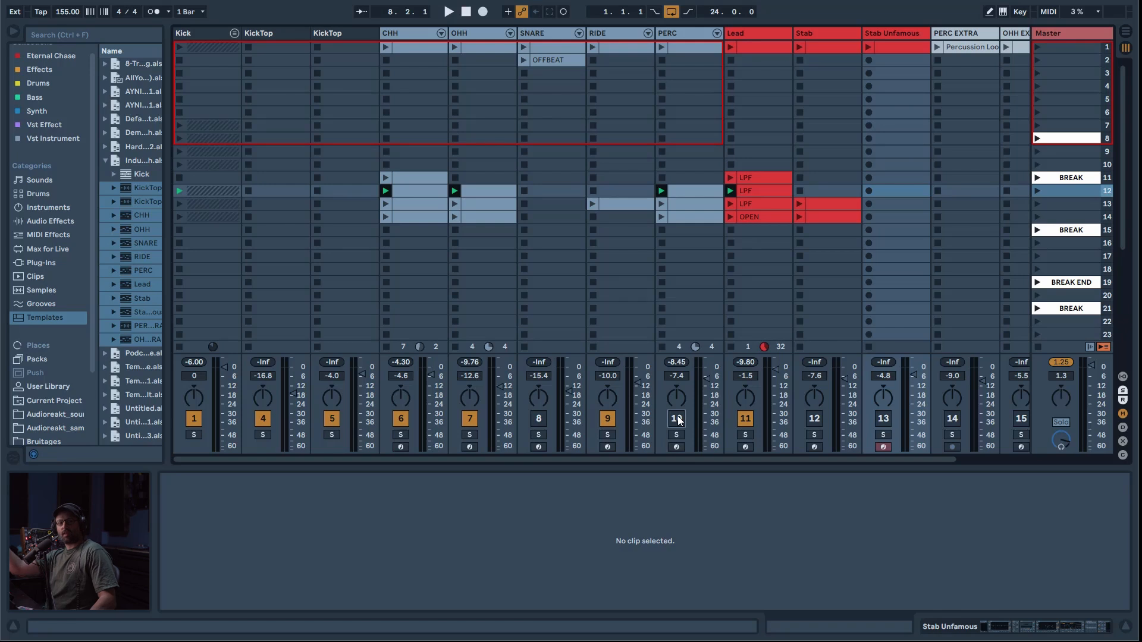
key(ctrl+z)
key(ctrl+z)
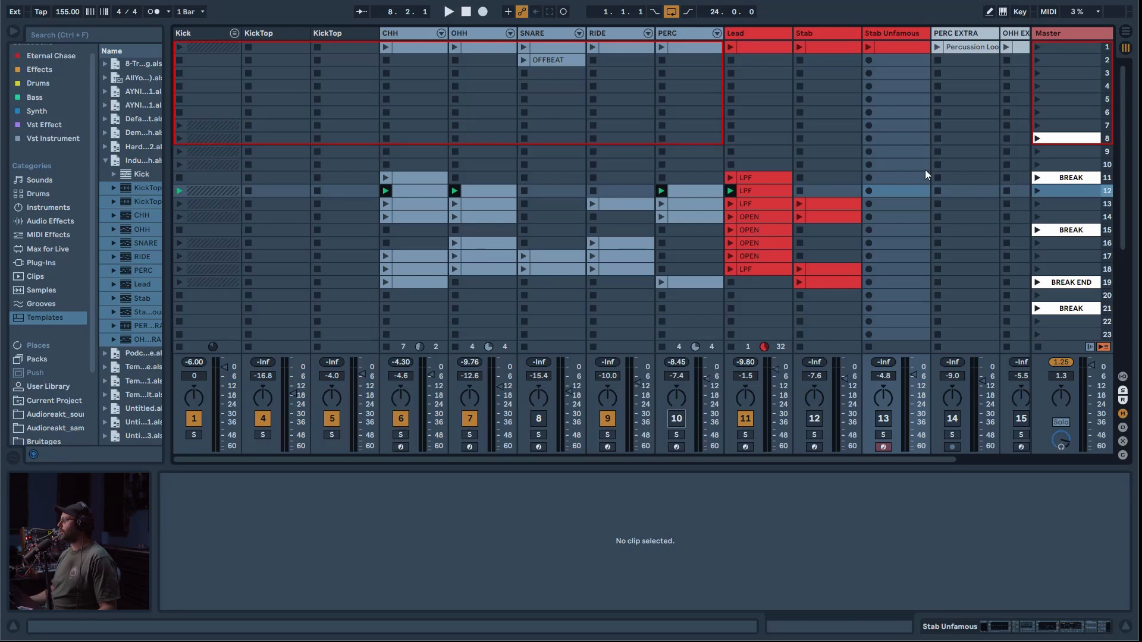
Step: Compare the BREAK scenes in rows 11 and 15 with the scenes that follow, launching scene 16
click(1093, 179)
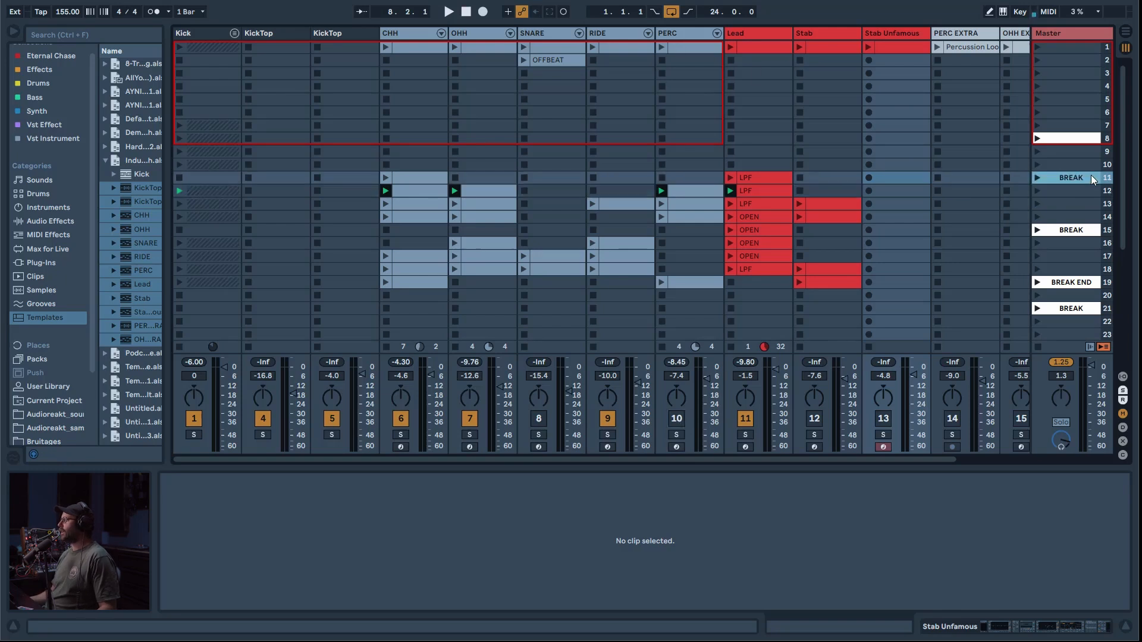
click(1068, 230)
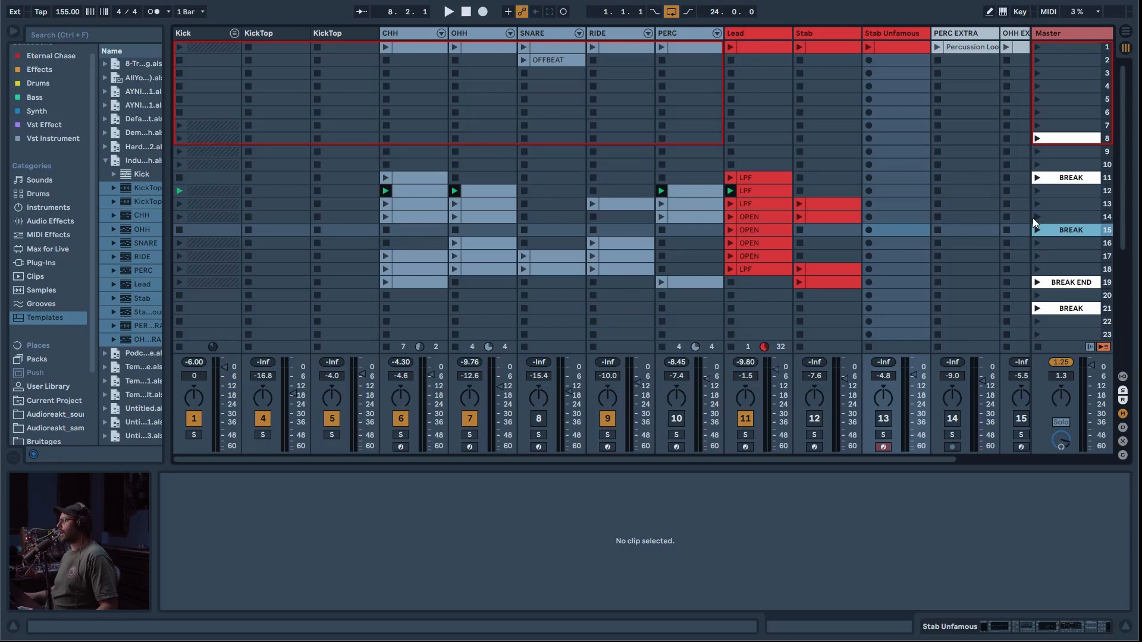
click(1037, 243)
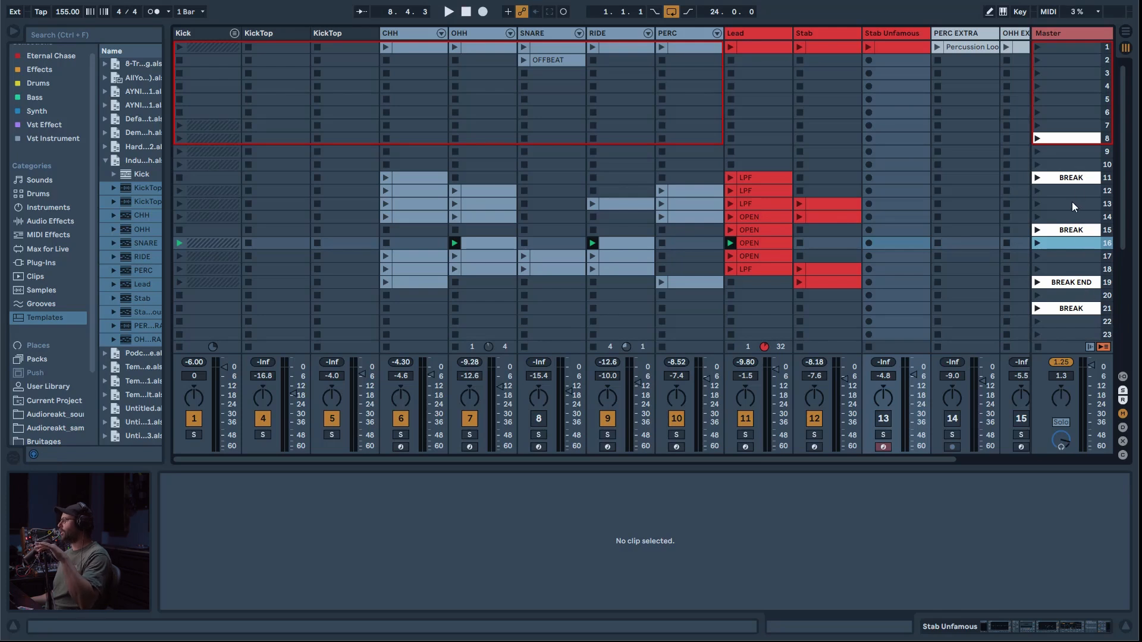
click(1074, 142)
click(1050, 257)
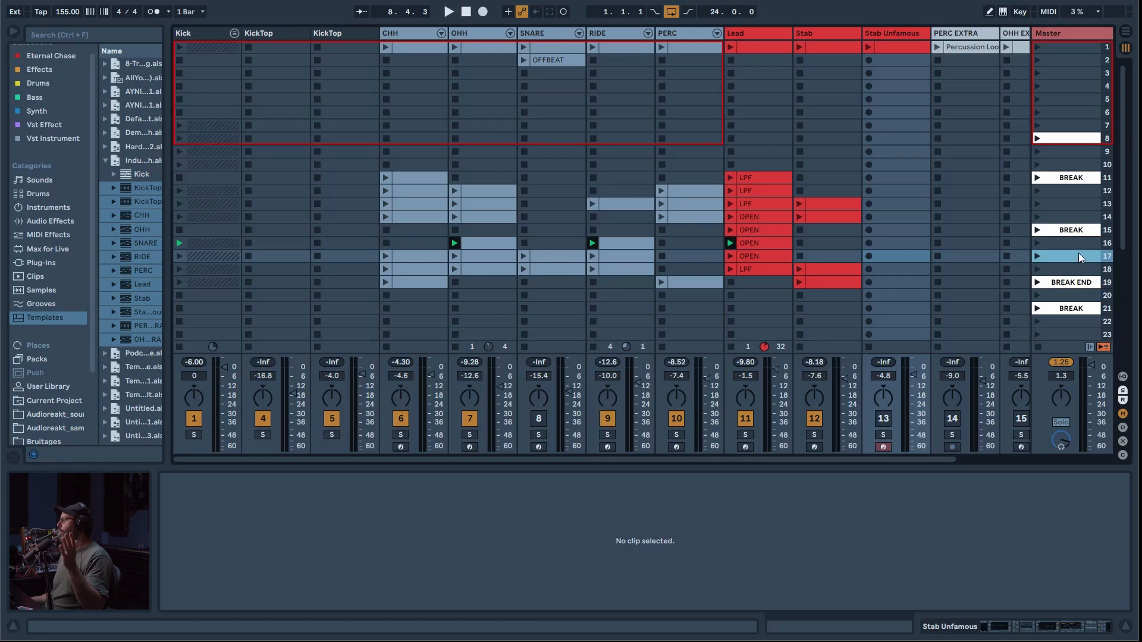
Step: Inspect the Lead clips in scenes 16, 11, 15 and 14 to compare the OPEN and LPF versions
click(774, 244)
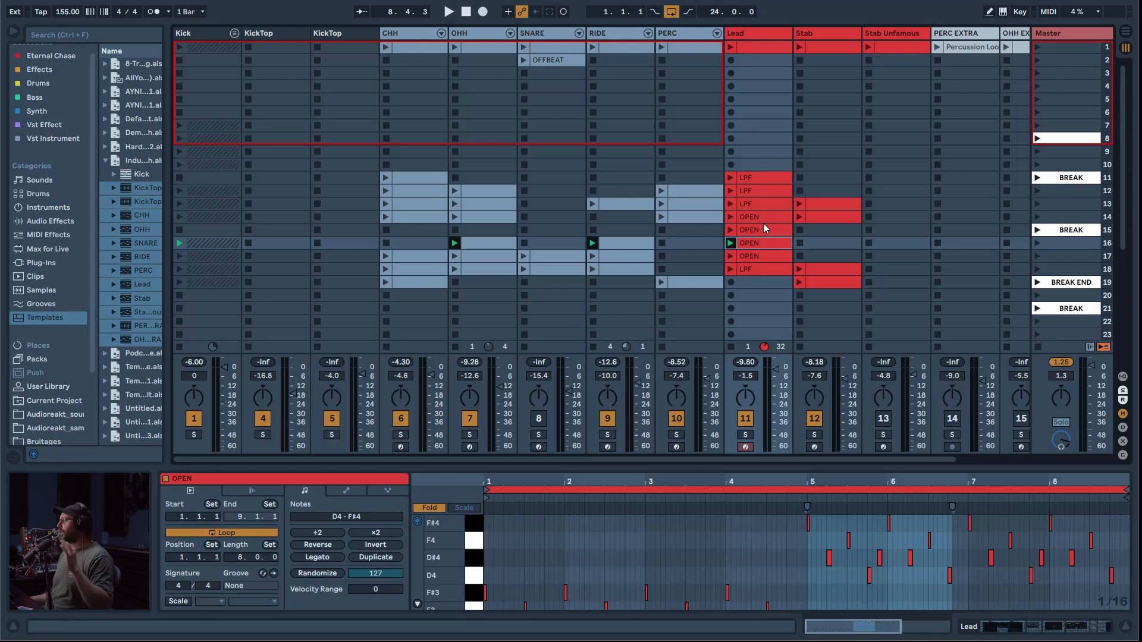
click(760, 181)
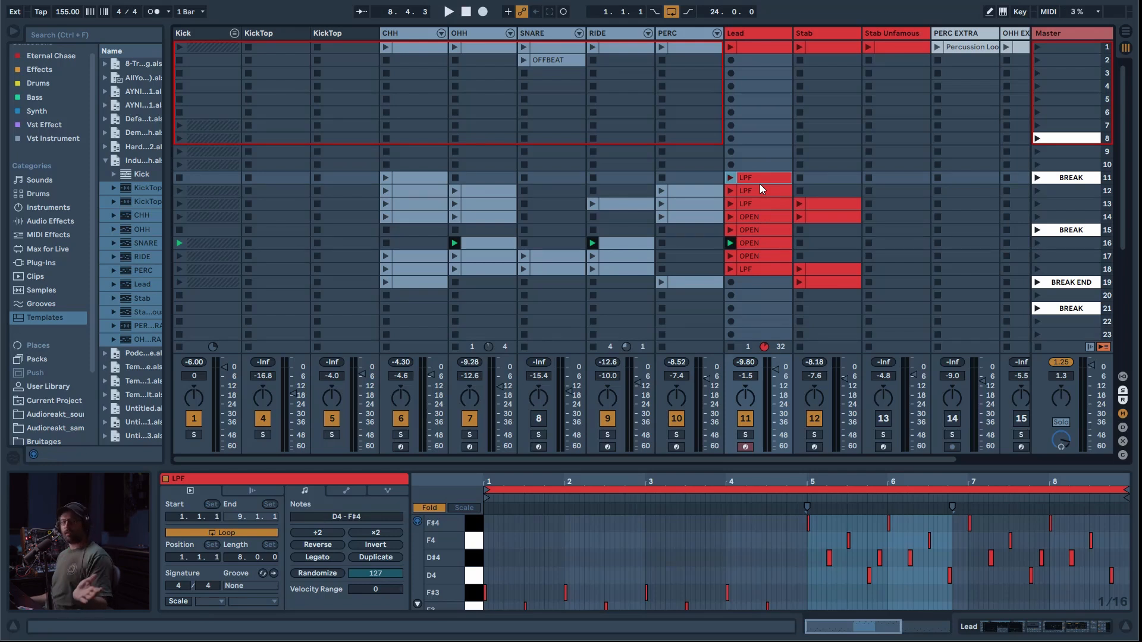
click(765, 226)
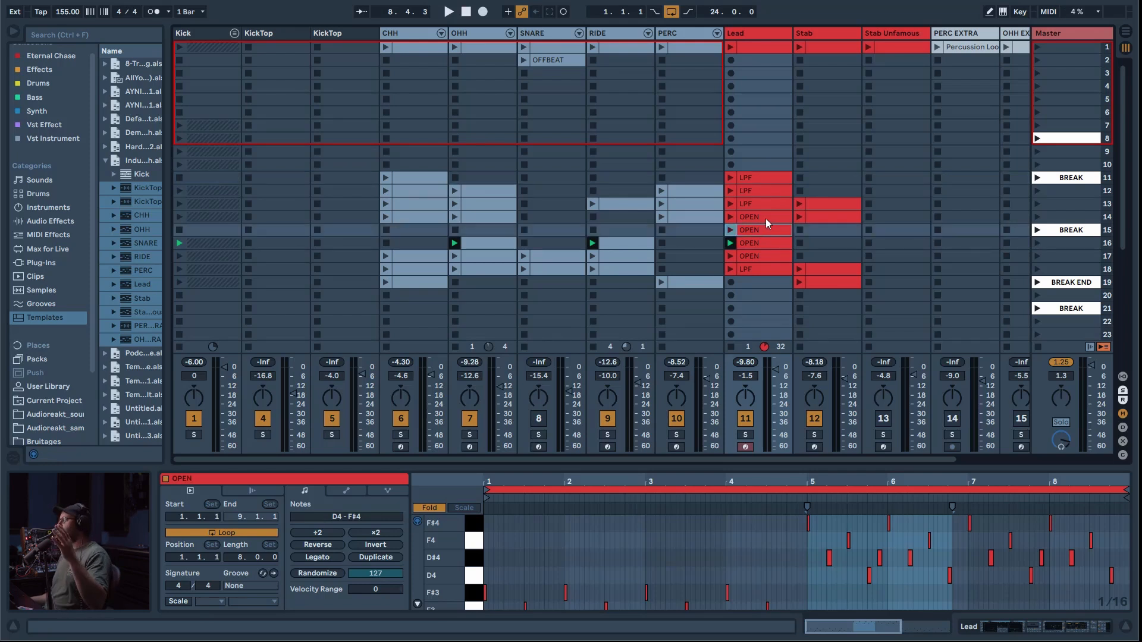
click(766, 217)
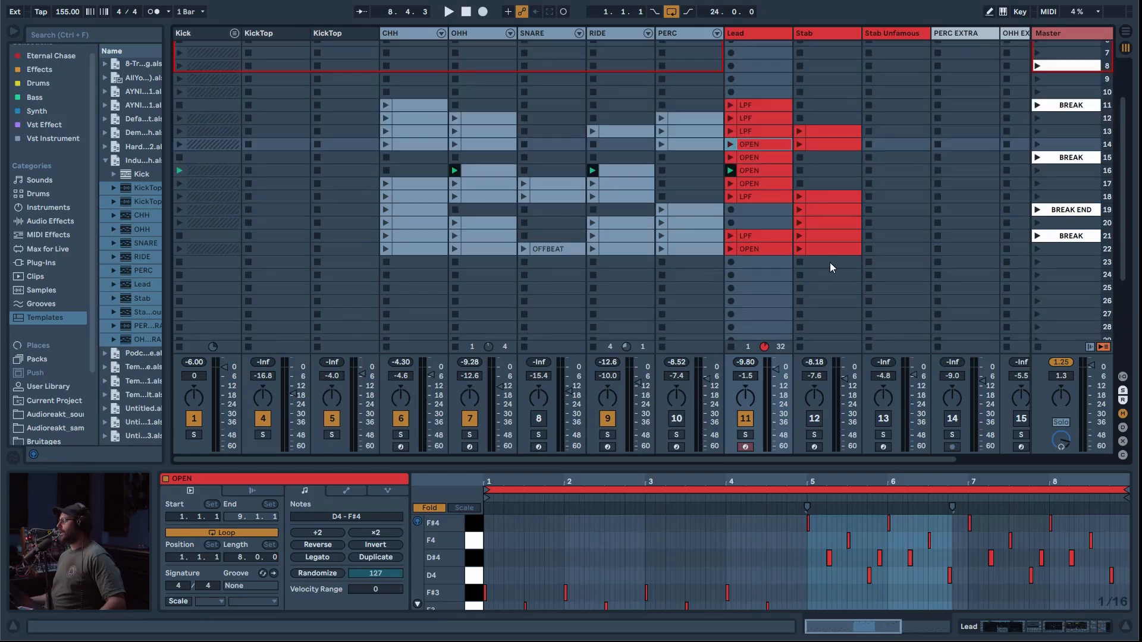
Step: Restore the deleted clips in scenes 20 to 26 through the edit history and select the BREAK scene in row 11
key(ctrl+y)
key(ctrl+y)
key(ctrl+y)
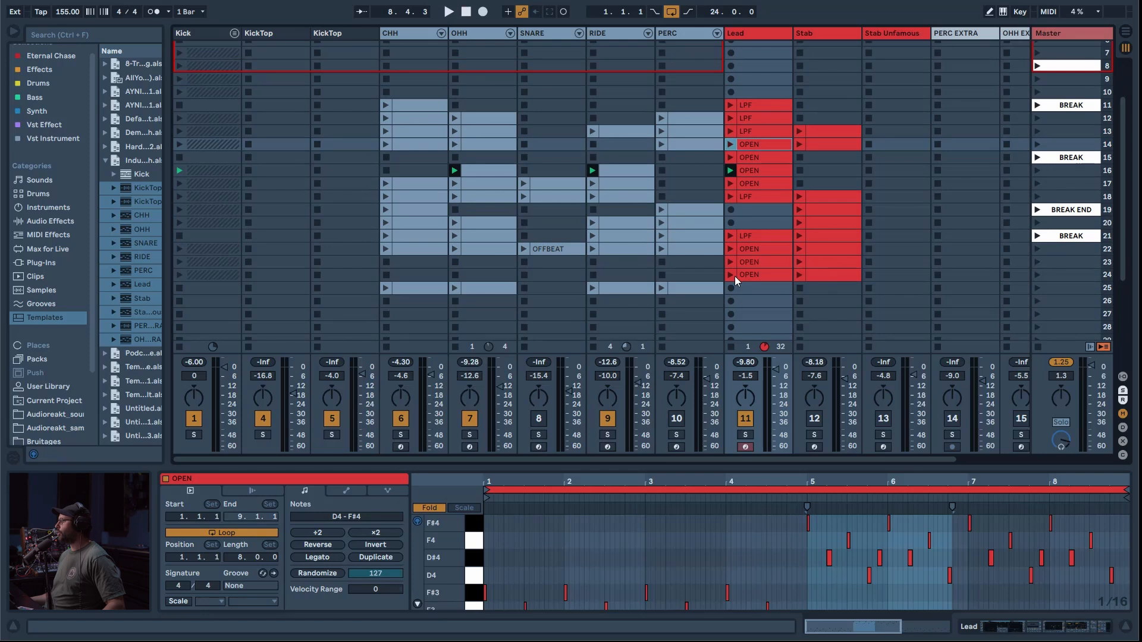
key(ctrl+y)
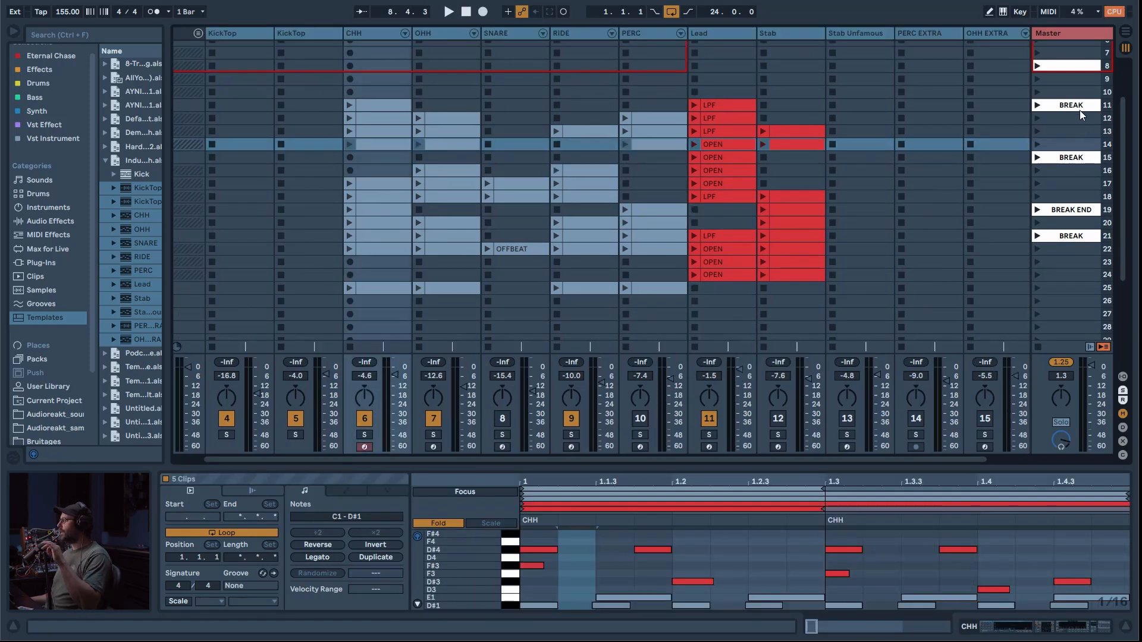
click(1079, 109)
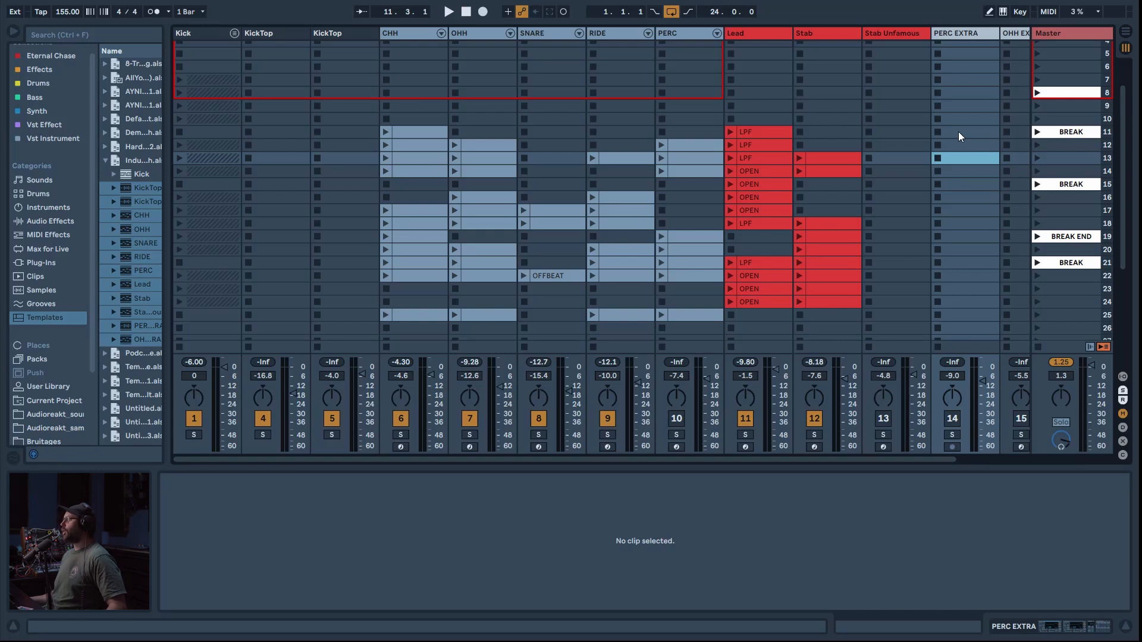
Step: Select all clips in scenes 11 to 25 and place them in the Arrangement View, starting in bar 11
drag(957, 133, 146, 341)
drag(214, 332, 186, 226)
drag(186, 226, 189, 238)
scroll(425, 132, up, 2)
click(426, 132)
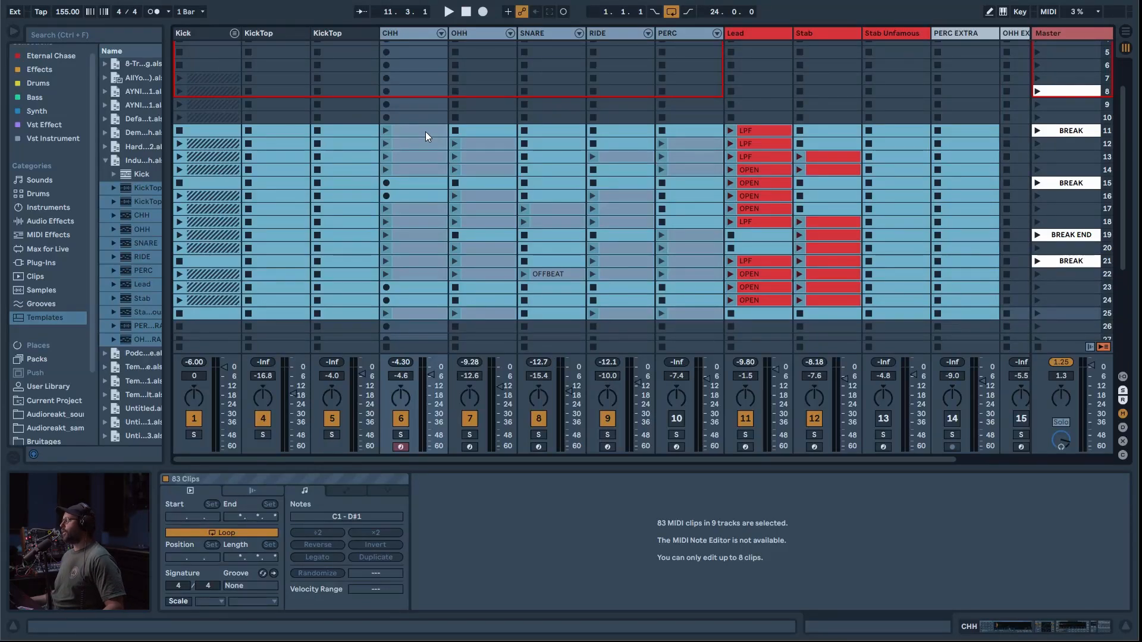
key(Tab)
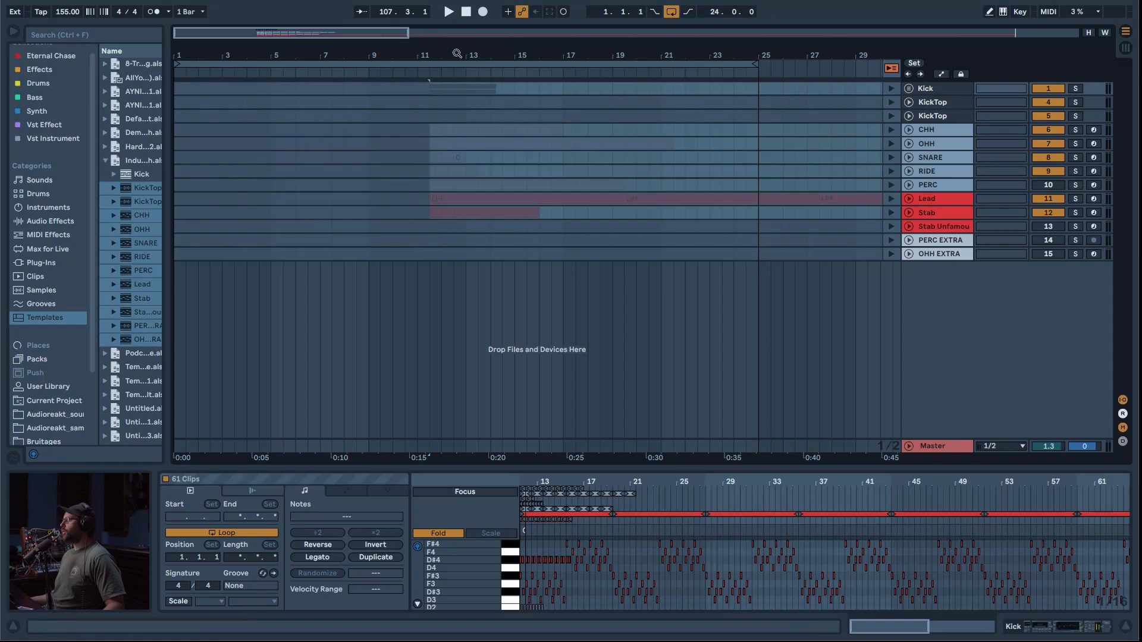
Step: Switch the tracks back to arrangement playback, examine the placed clips and return to the Session View
click(891, 68)
scroll(708, 147, up, 3)
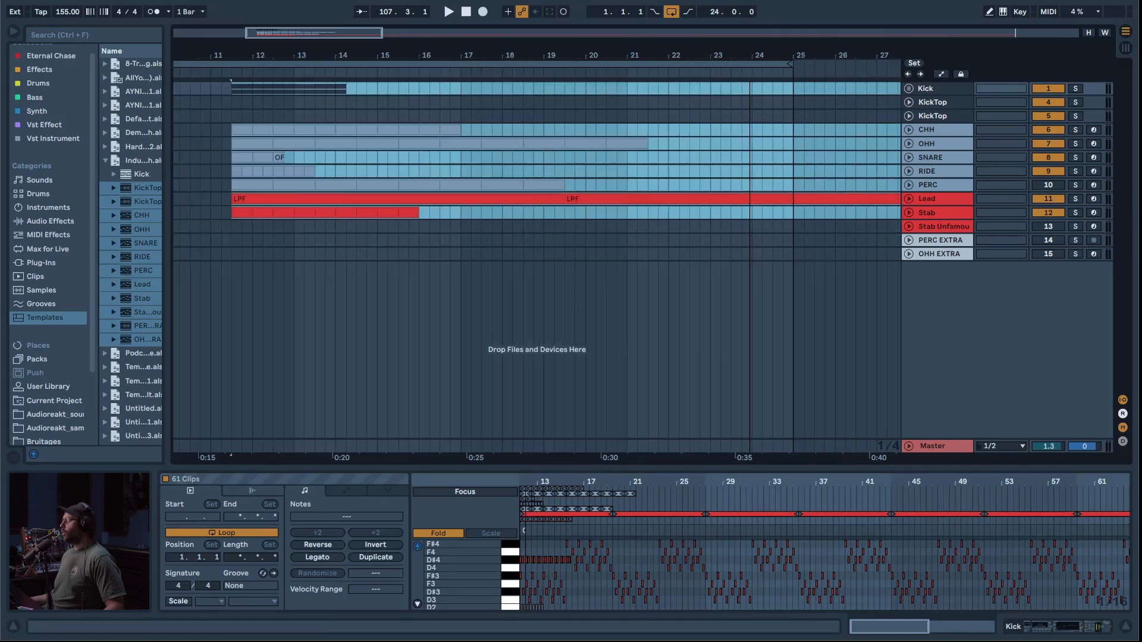
scroll(755, 154, left, 4)
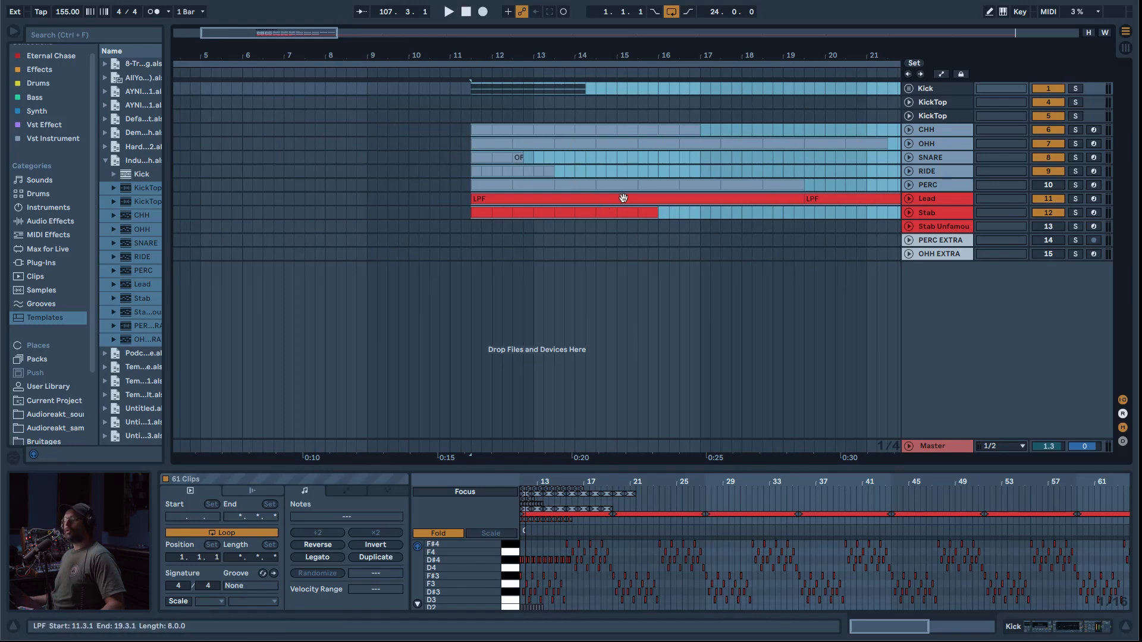
key(Tab)
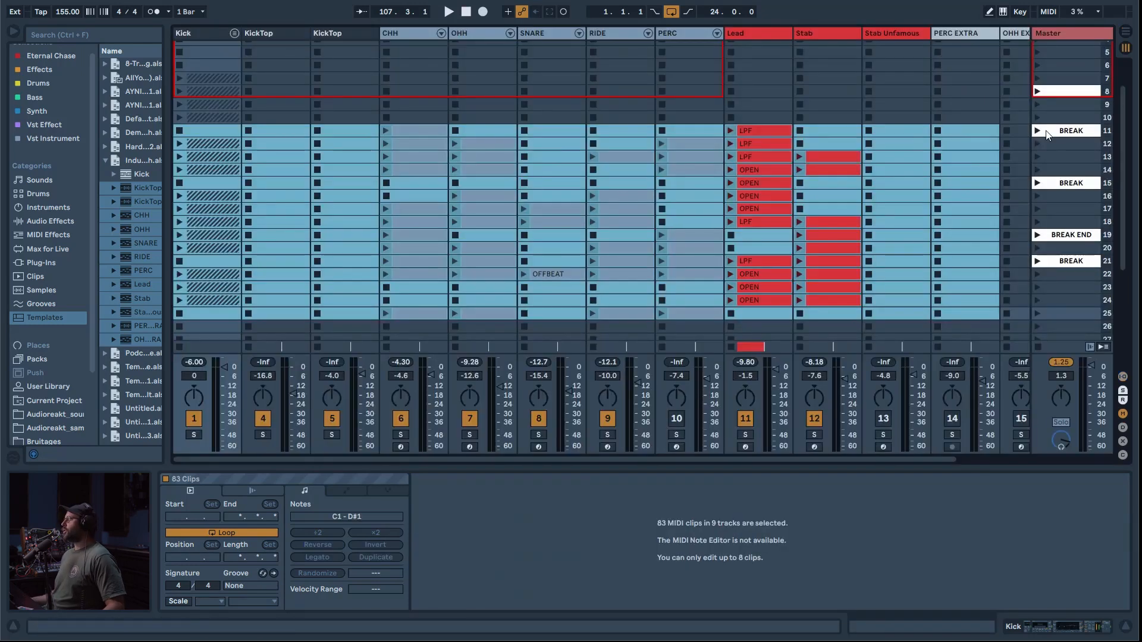
Step: Duplicate the loop of the Lead LPF clip in scene 11 to 16 bars and select the Lead clip in scene 12
click(751, 133)
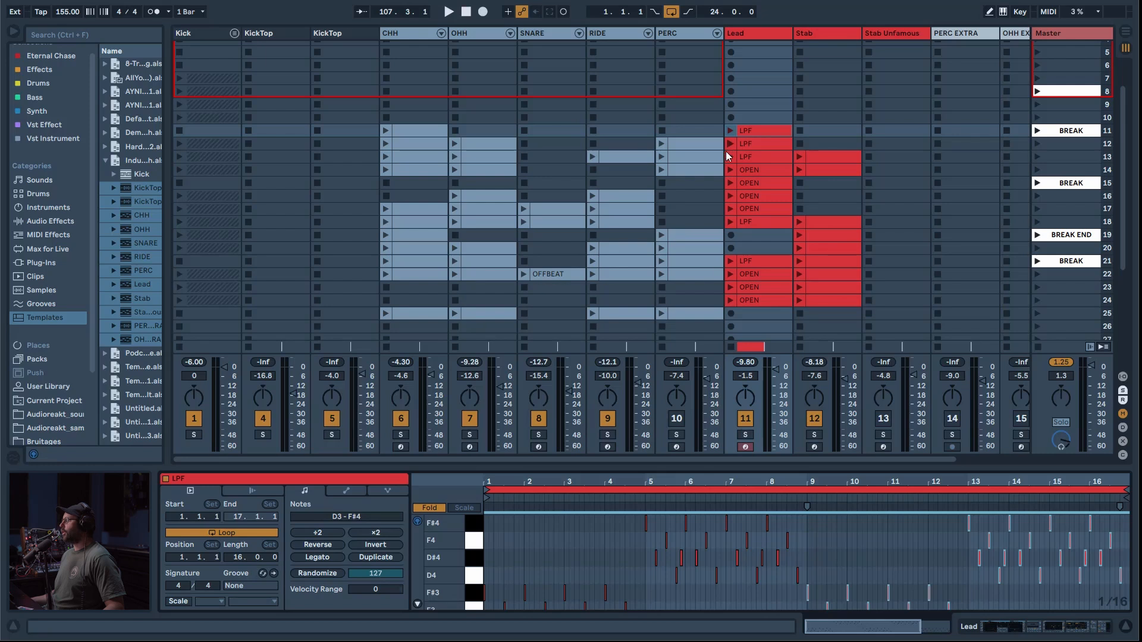
click(392, 135)
click(376, 557)
click(376, 558)
click(375, 557)
click(376, 557)
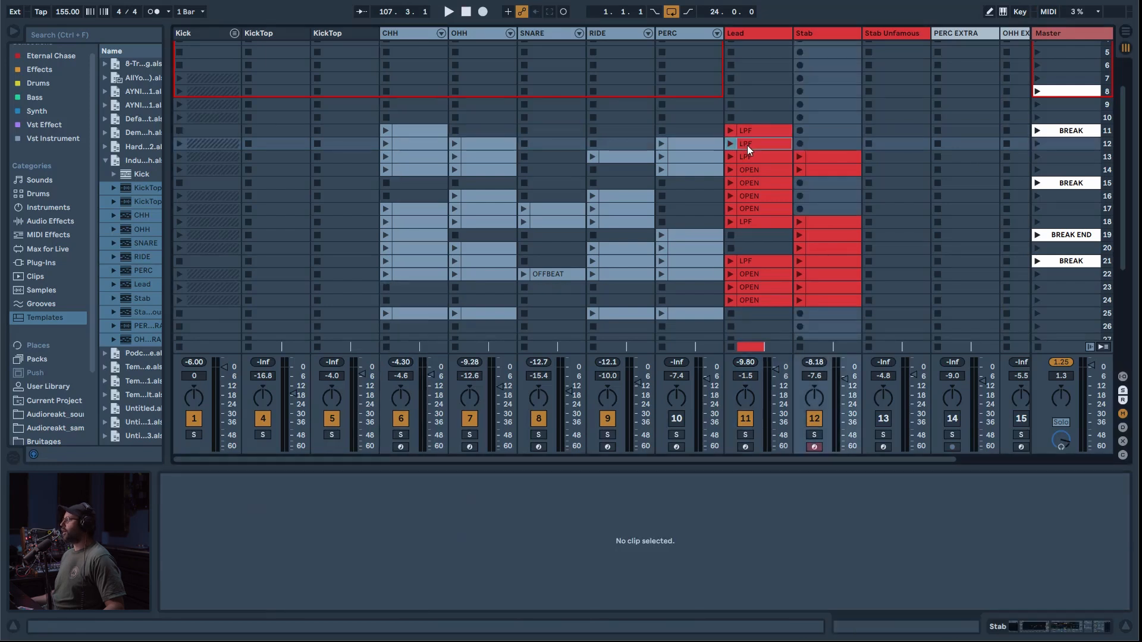
click(747, 144)
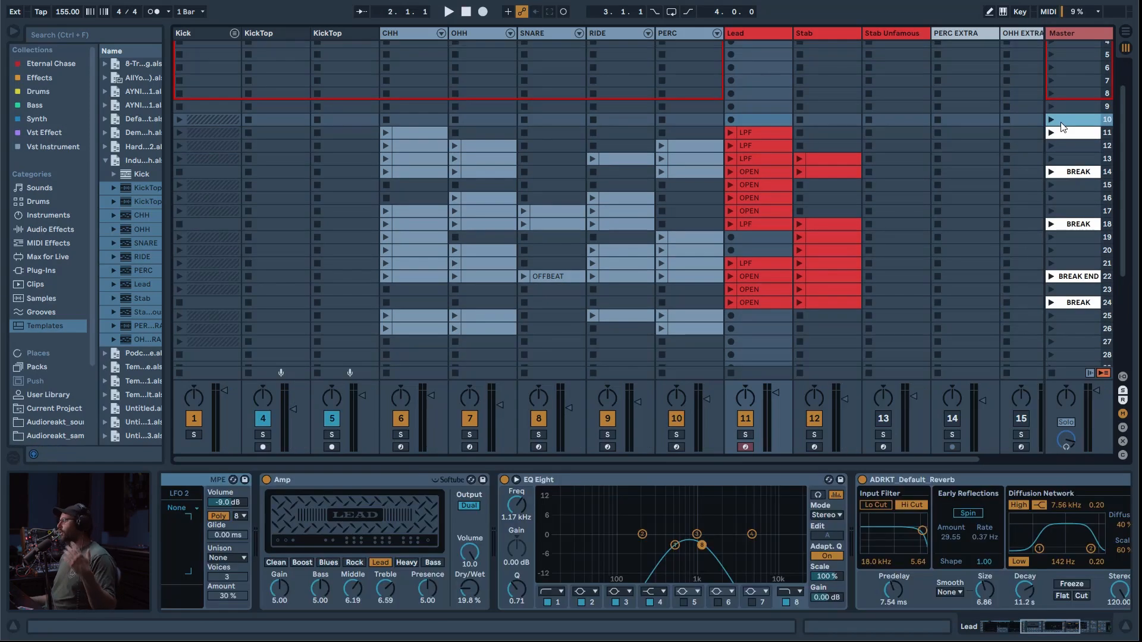
Step: Start an arrangement recording from scene 10, check it in the Arrangement View and return to the Session View
click(481, 12)
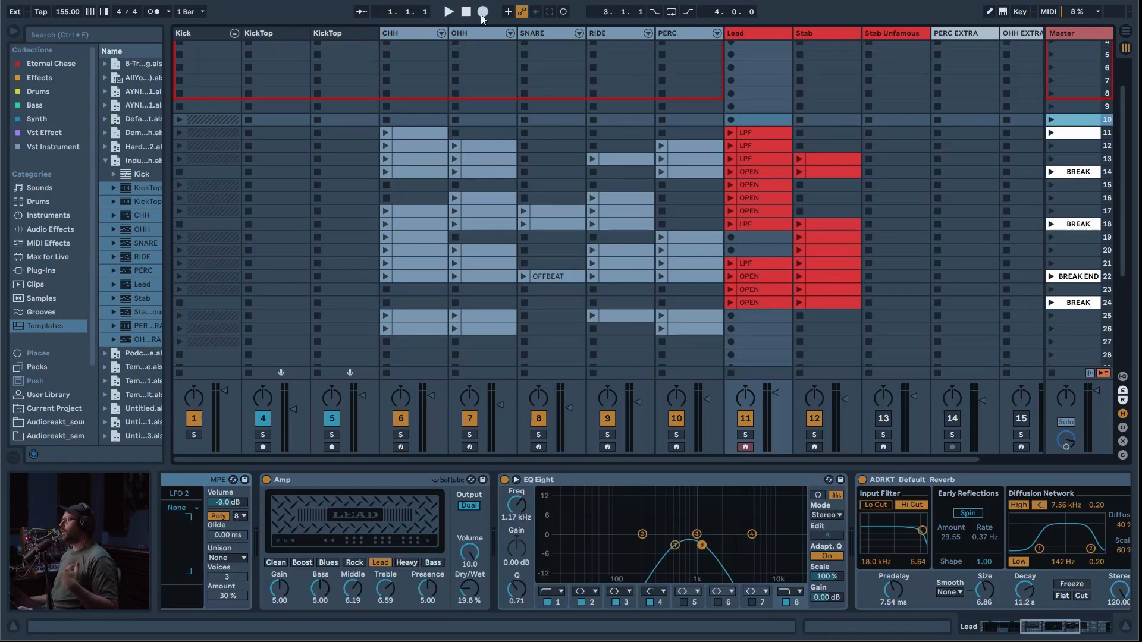
click(1050, 123)
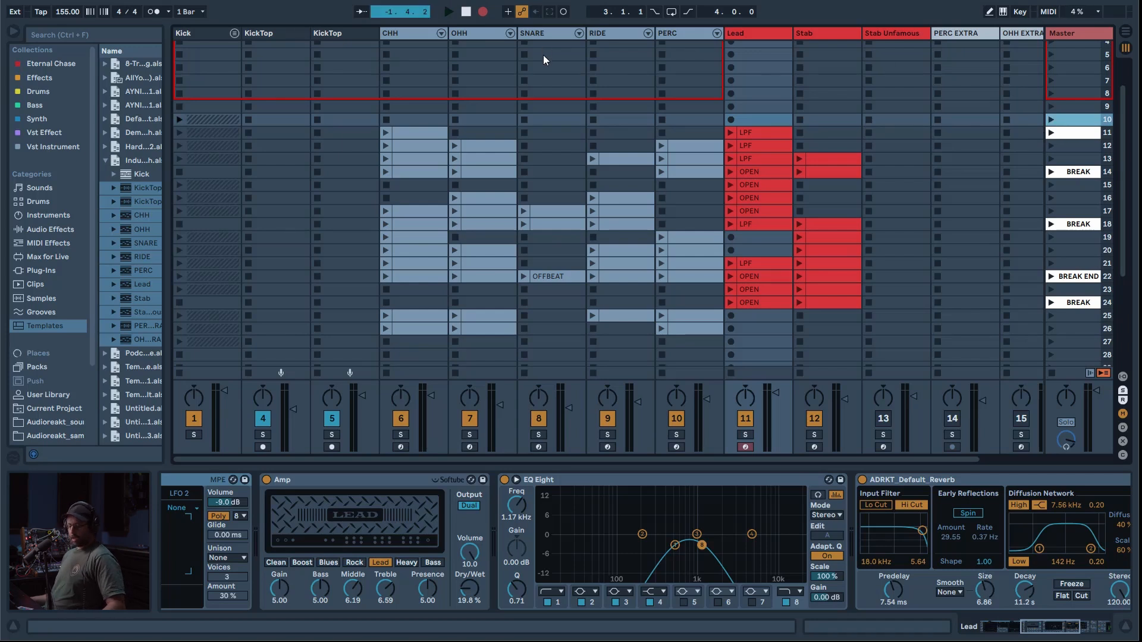
key(Tab)
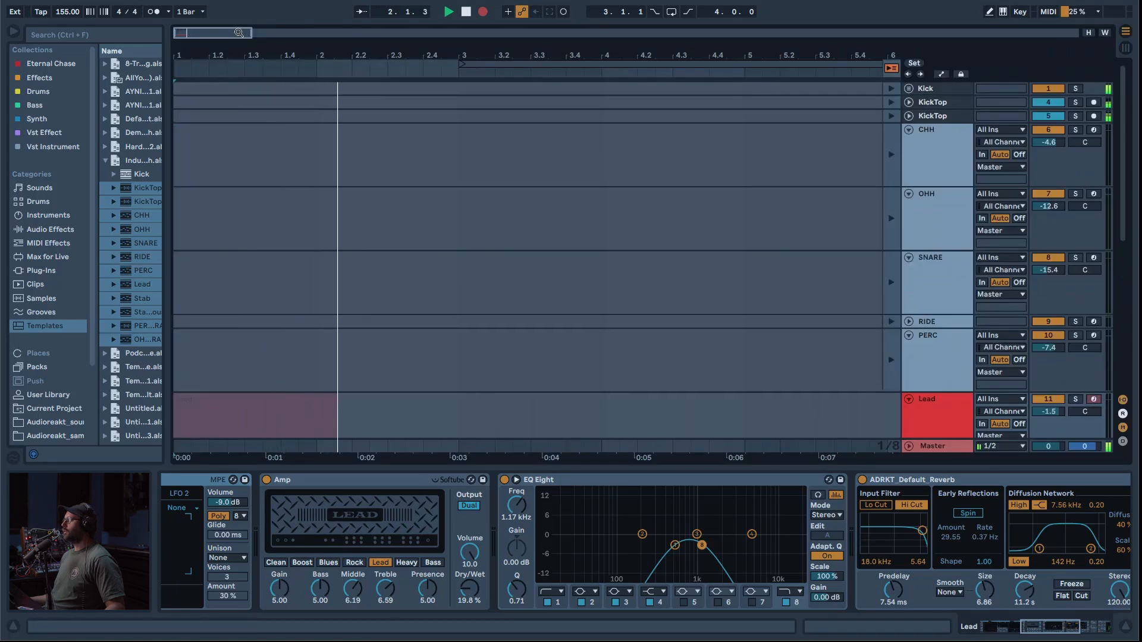
key(Tab)
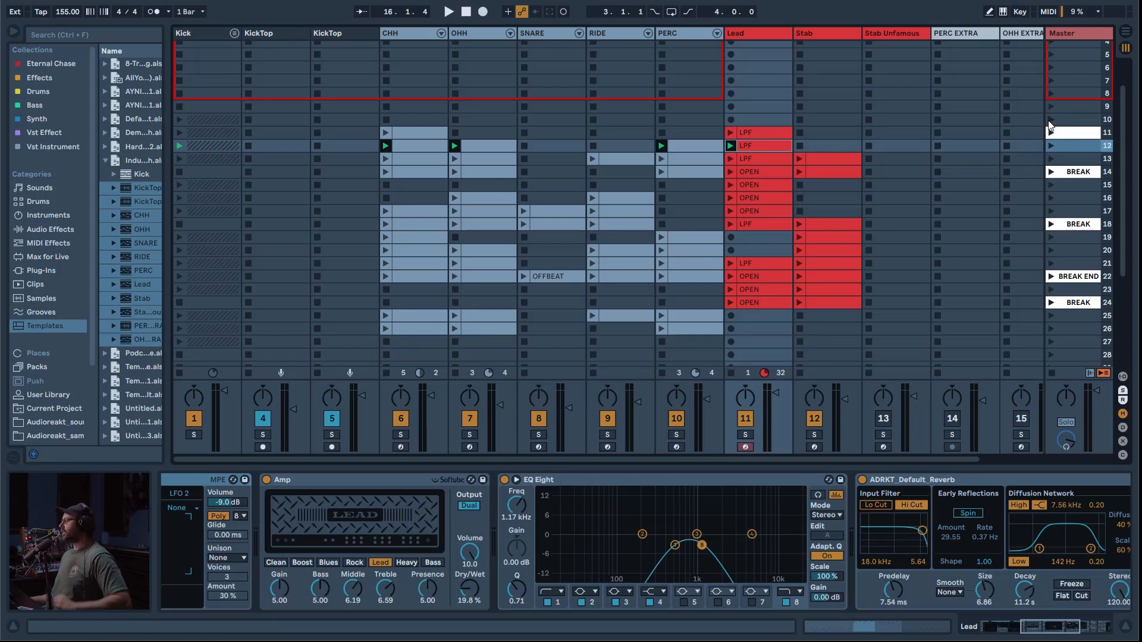
Step: Start a new arrangement recording from scene 10 and launch scenes 12 and 13 in turn
click(1050, 120)
key(space)
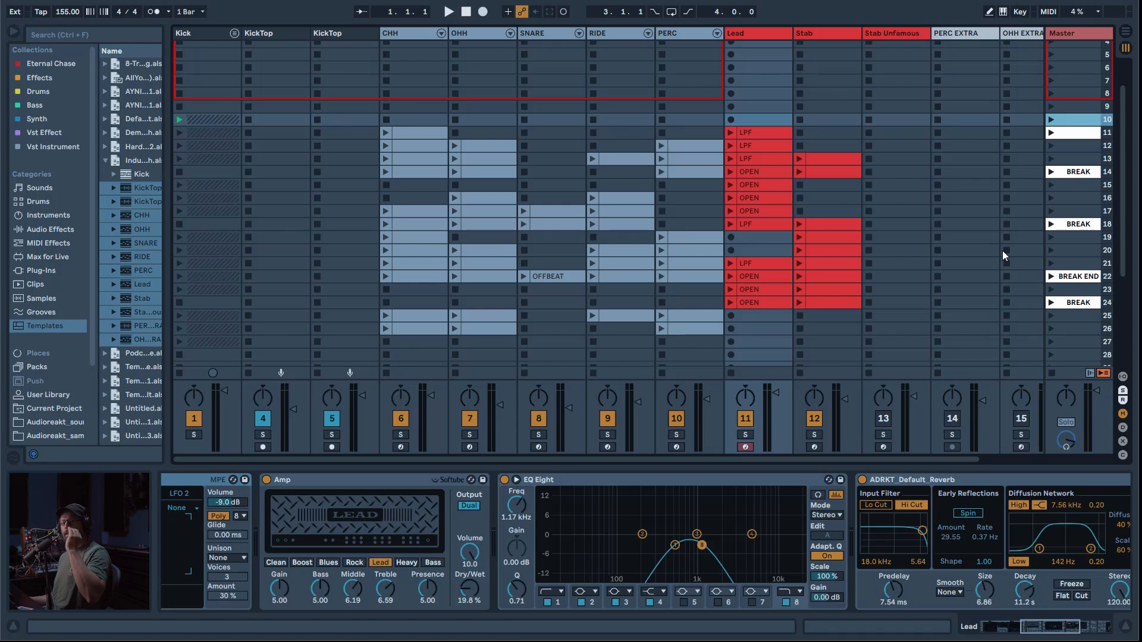
key(F9)
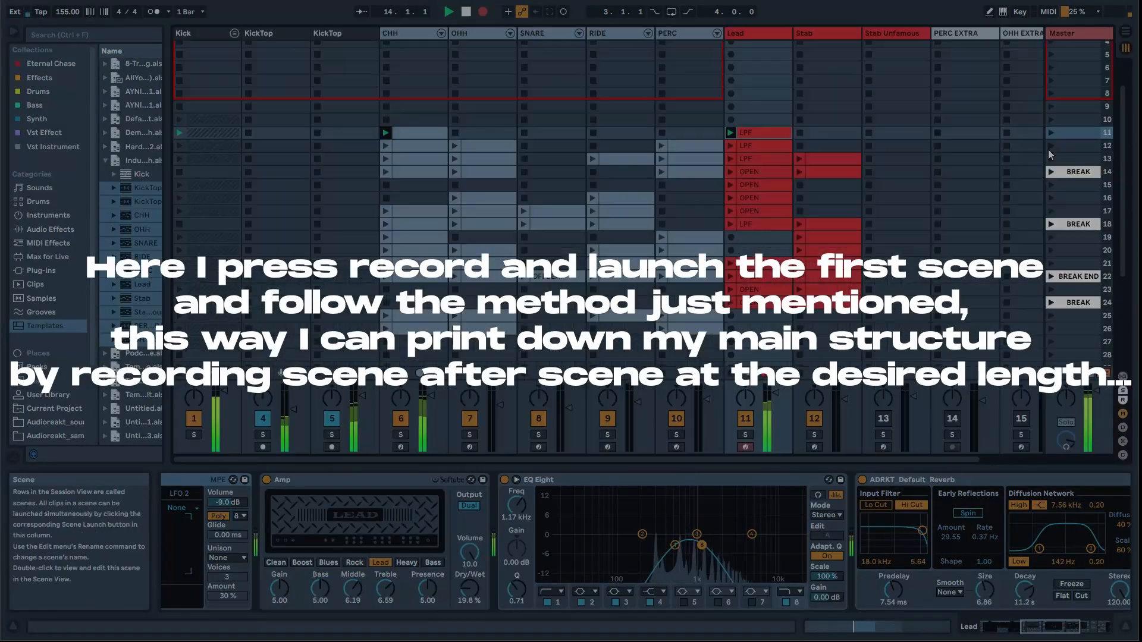
click(1051, 146)
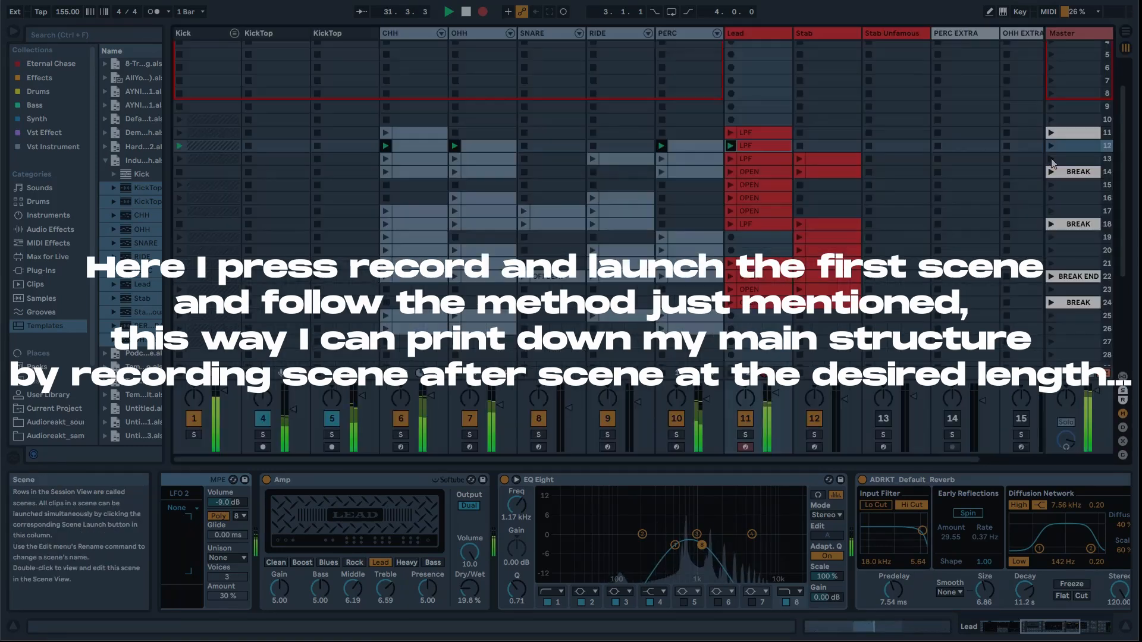
click(1051, 159)
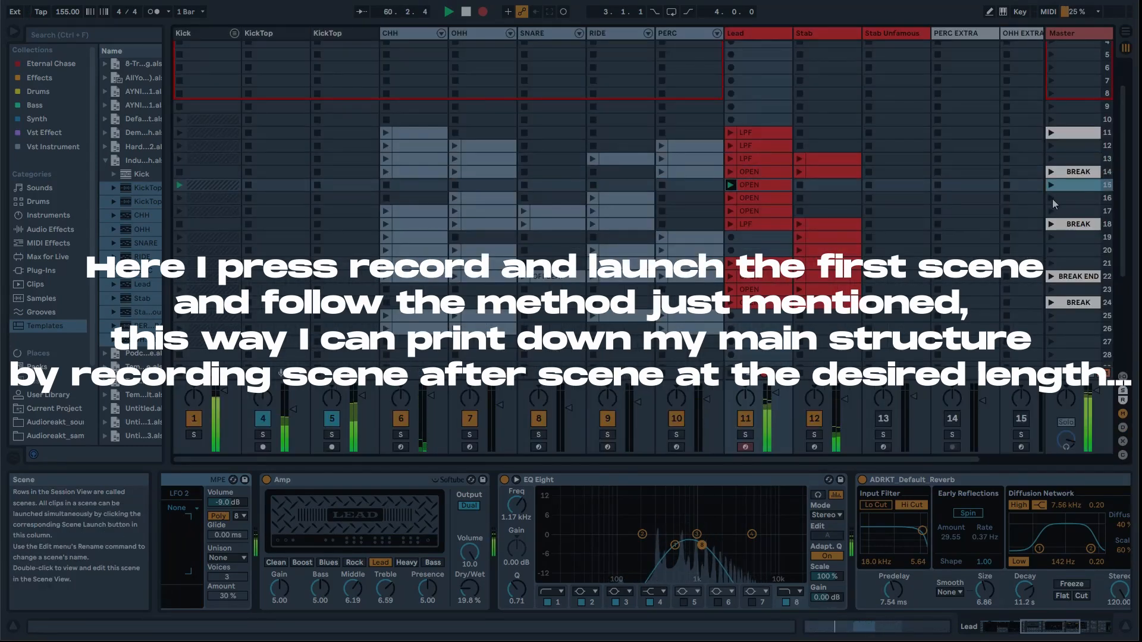
Step: Continue recording the track structure by launching the following scenes one after another, through scene 25
click(1050, 198)
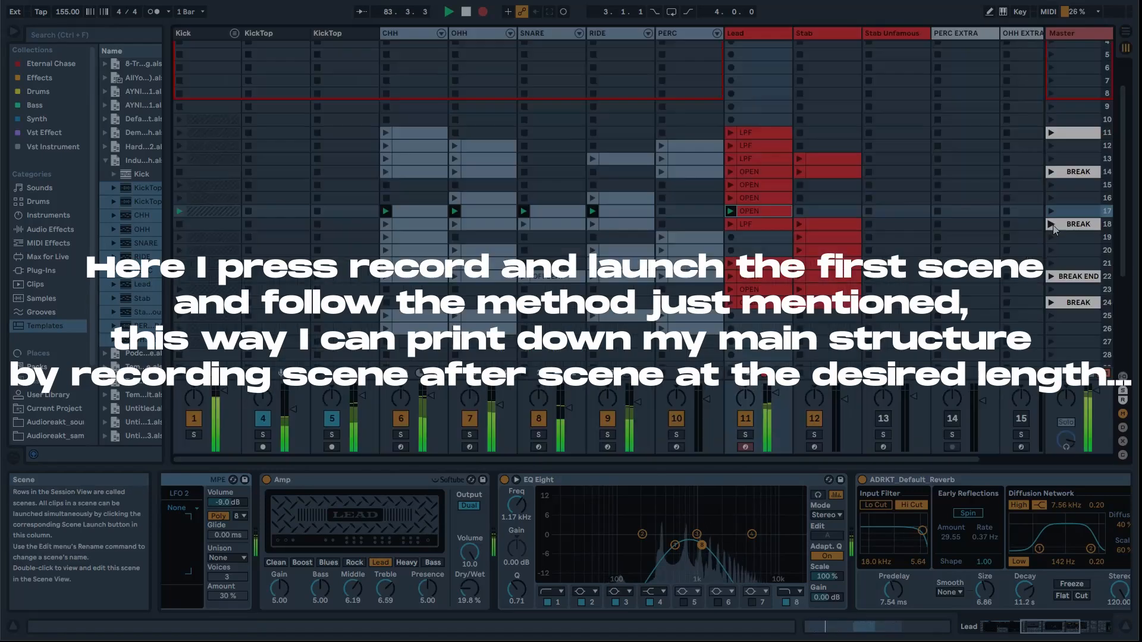
click(1051, 224)
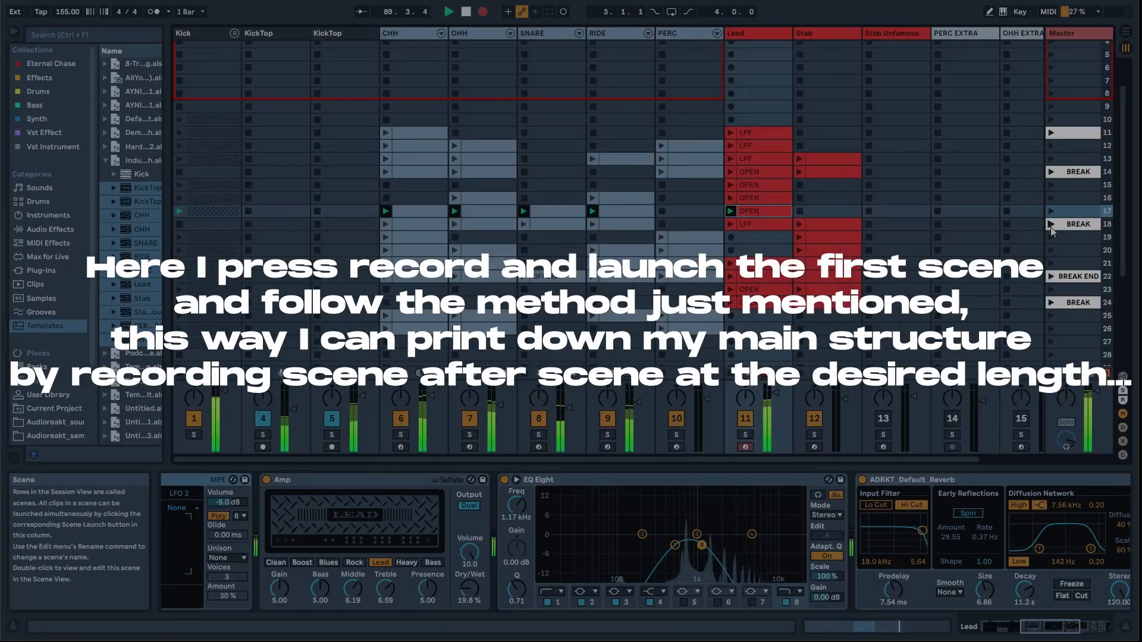
click(1050, 263)
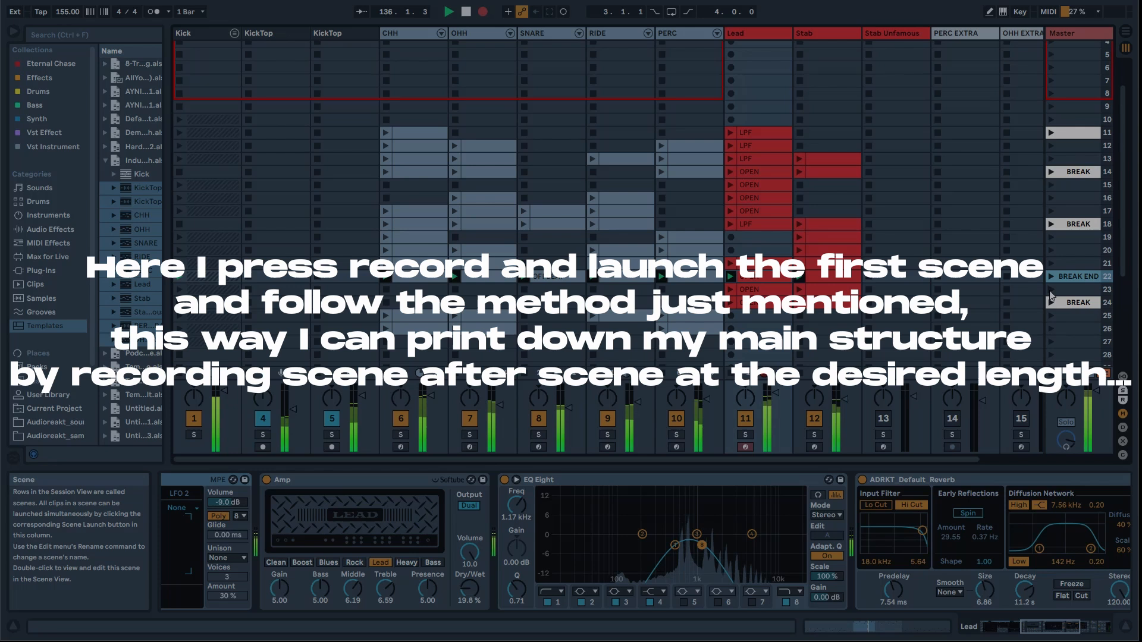
click(1051, 290)
click(1050, 316)
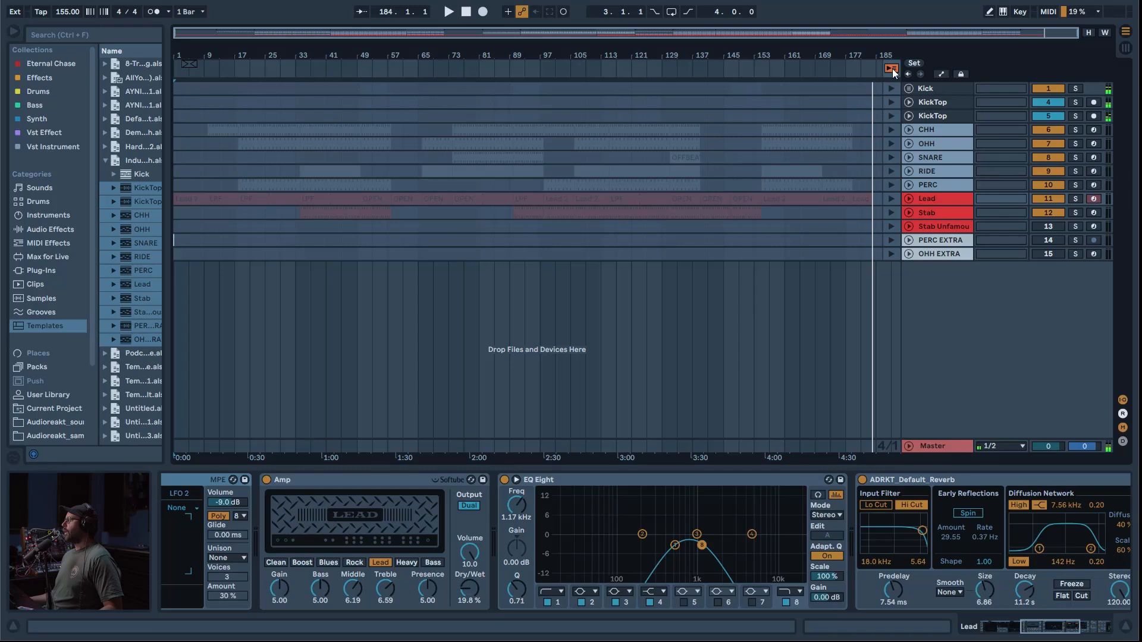
Step: Switch the tracks back to arrangement playback and place the insert marker at bar 33 on the RIDE track
click(891, 69)
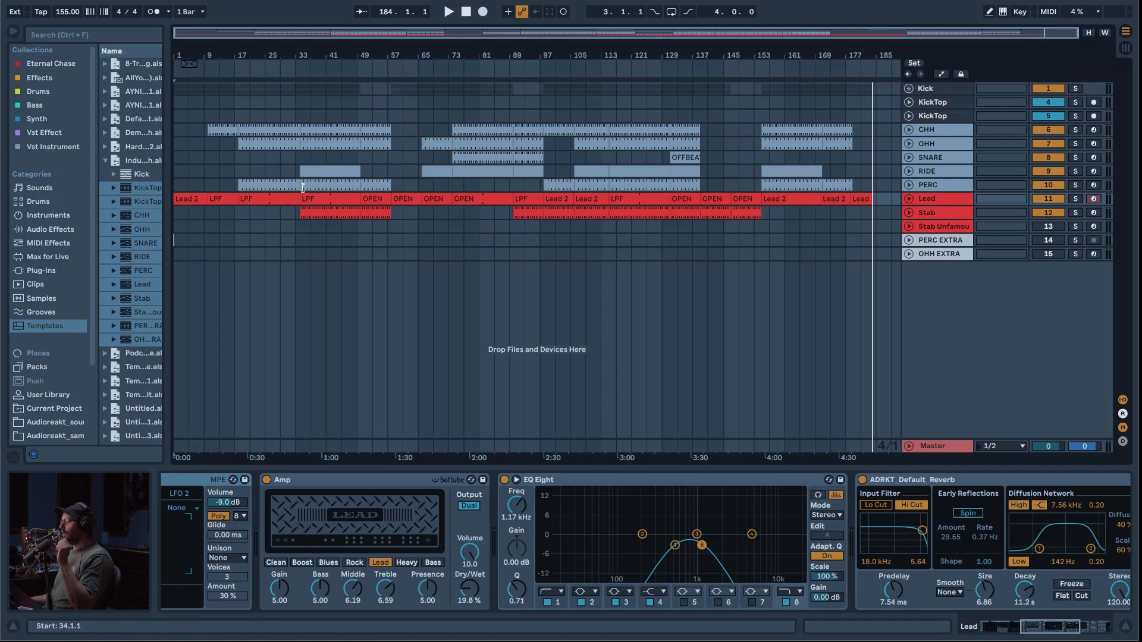
drag(298, 29, 316, 59)
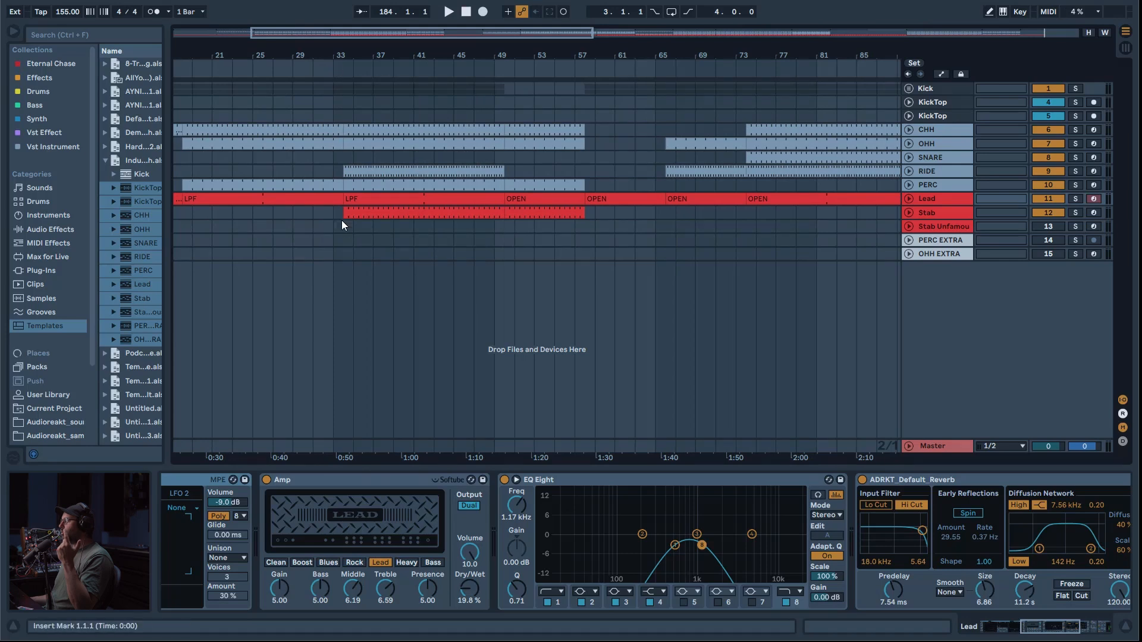
click(349, 172)
click(333, 172)
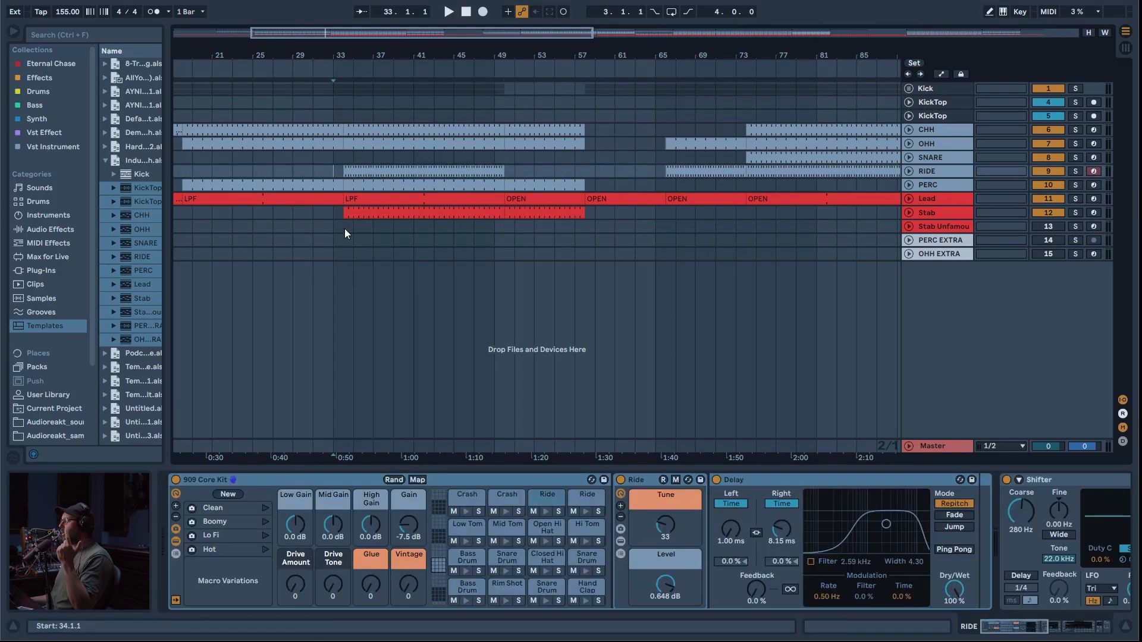
Step: Move the recorded clips from bar 34 onward earlier so their sections start on bars 33, 65 and 89
drag(439, 34, 440, 9)
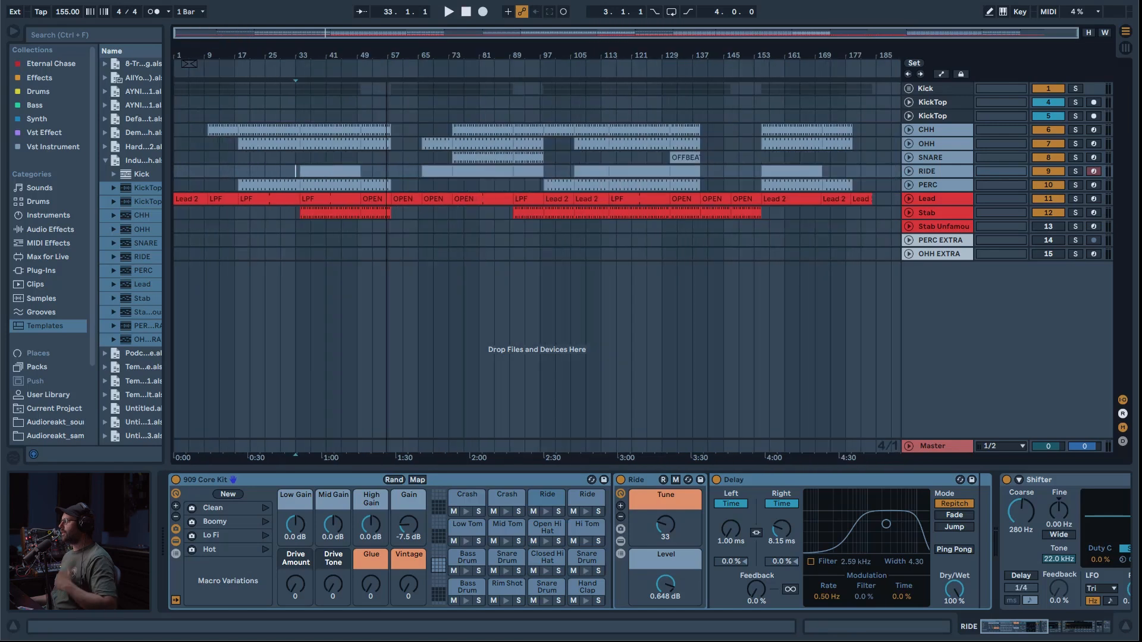
drag(887, 226, 308, 39)
drag(539, 212, 493, 209)
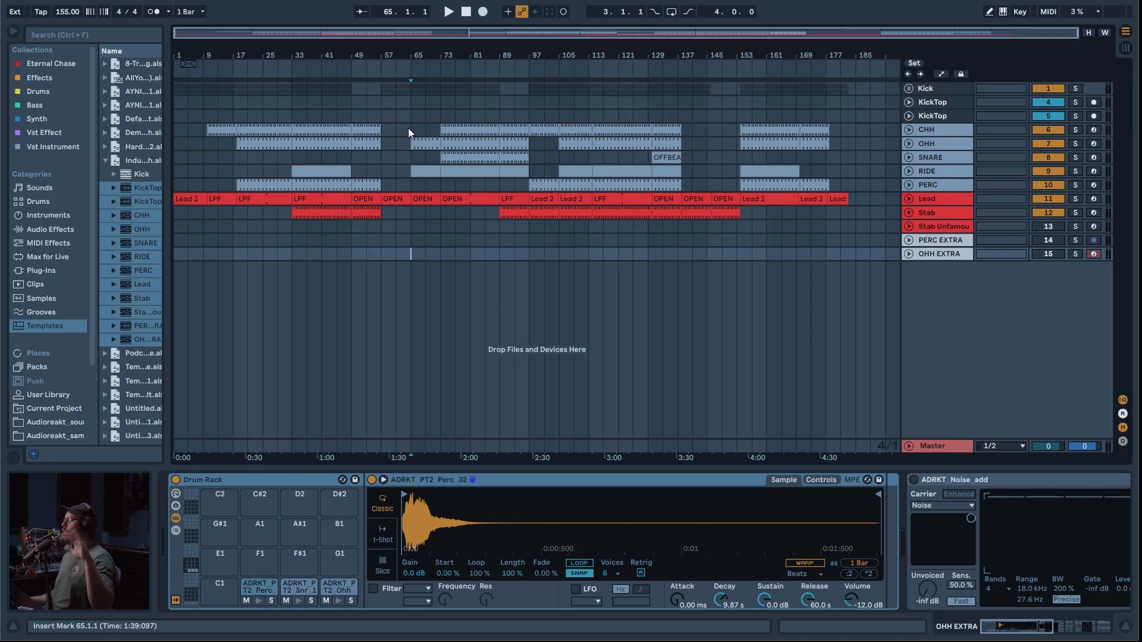
click(467, 12)
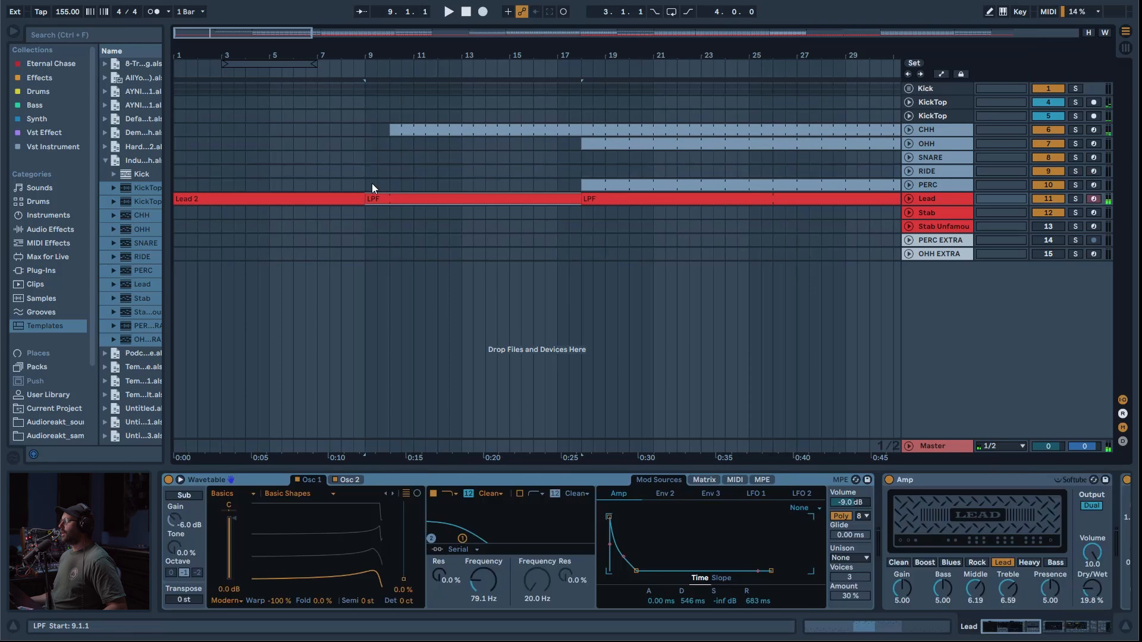
Step: Extend the start of the first CHH clip back to bar 9 and play the transition from bar 8
drag(379, 134, 355, 133)
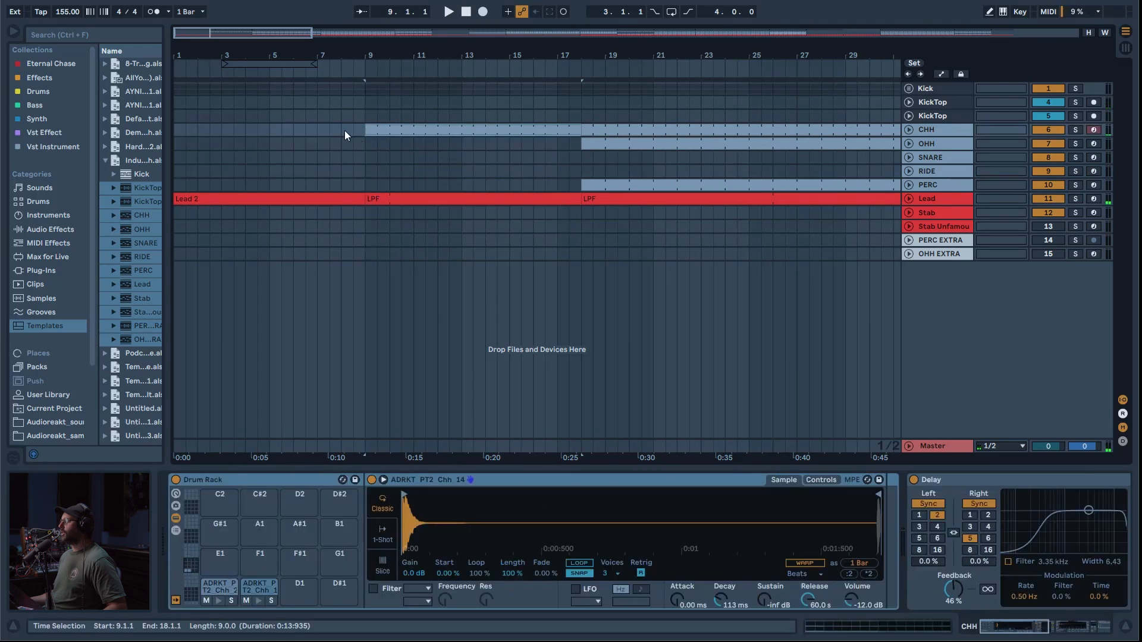
click(345, 130)
key(space)
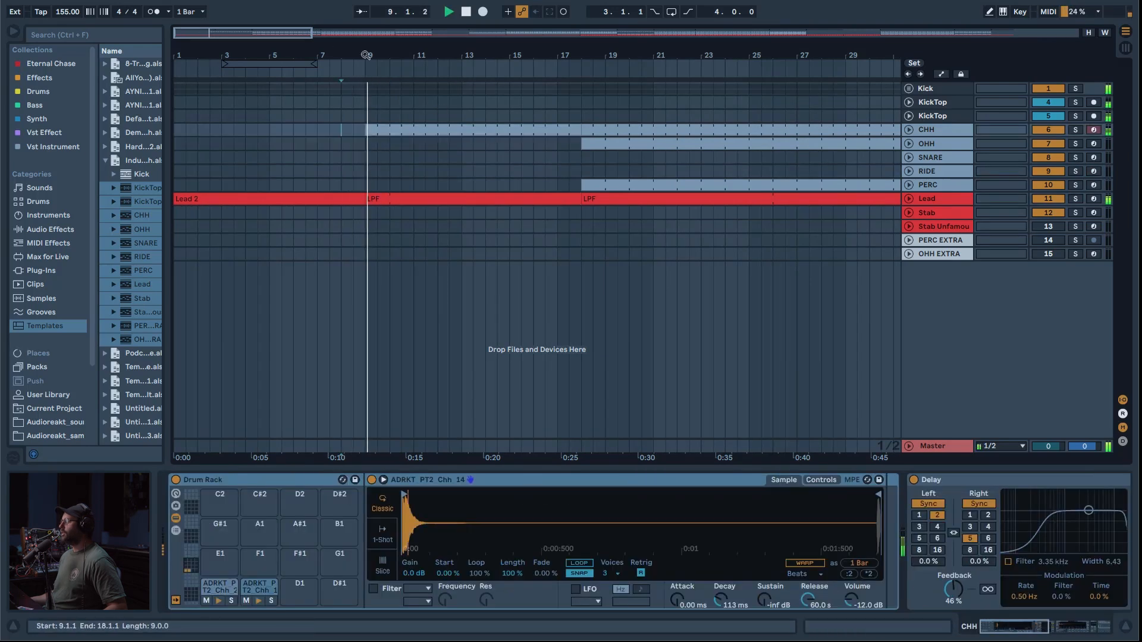
scroll(391, 156, down, 2)
key(space)
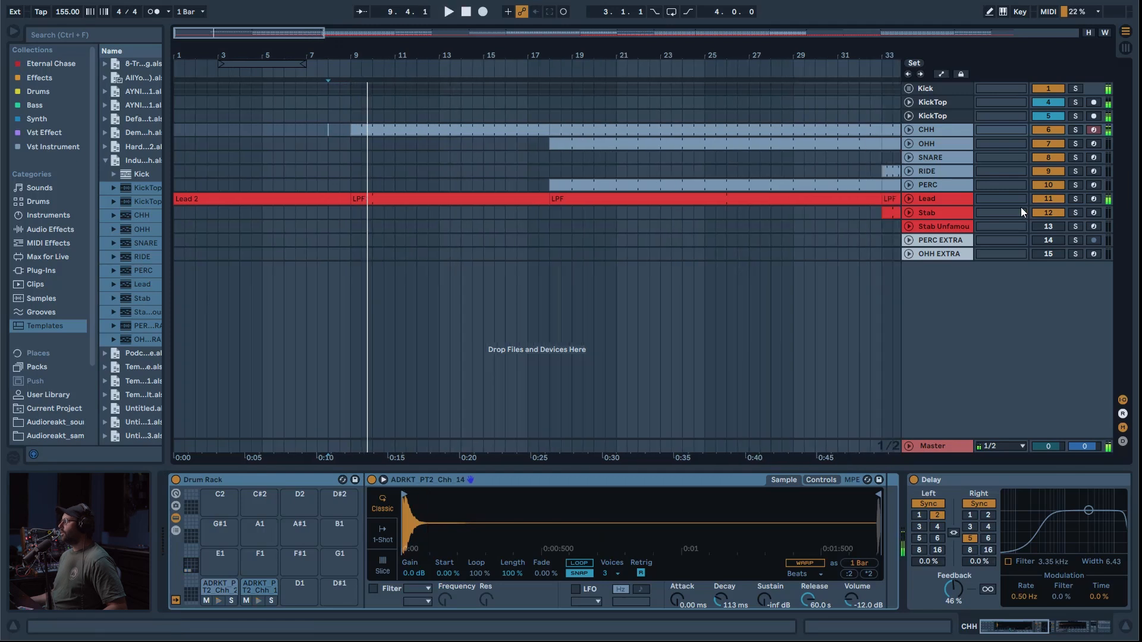
Step: Set the frequency of band 8 in the Lead's EQ Eight to 369 Hz and delete the Lead 2 clip in bars 1 to 9
click(954, 199)
drag(1039, 631, 1095, 629)
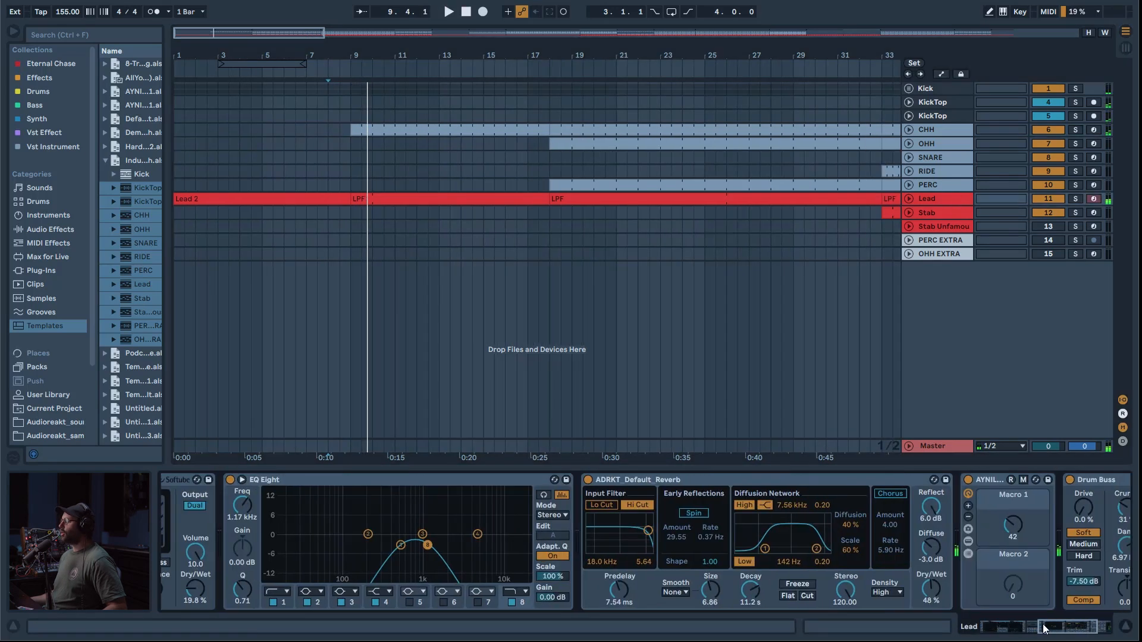
drag(241, 507, 242, 535)
click(906, 199)
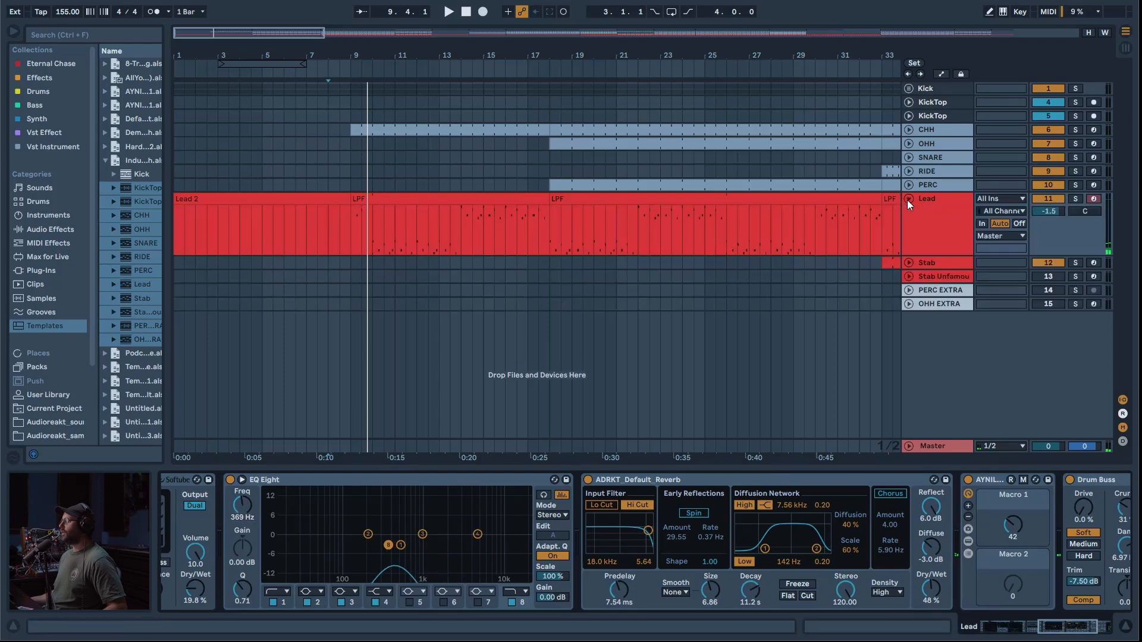
click(297, 196)
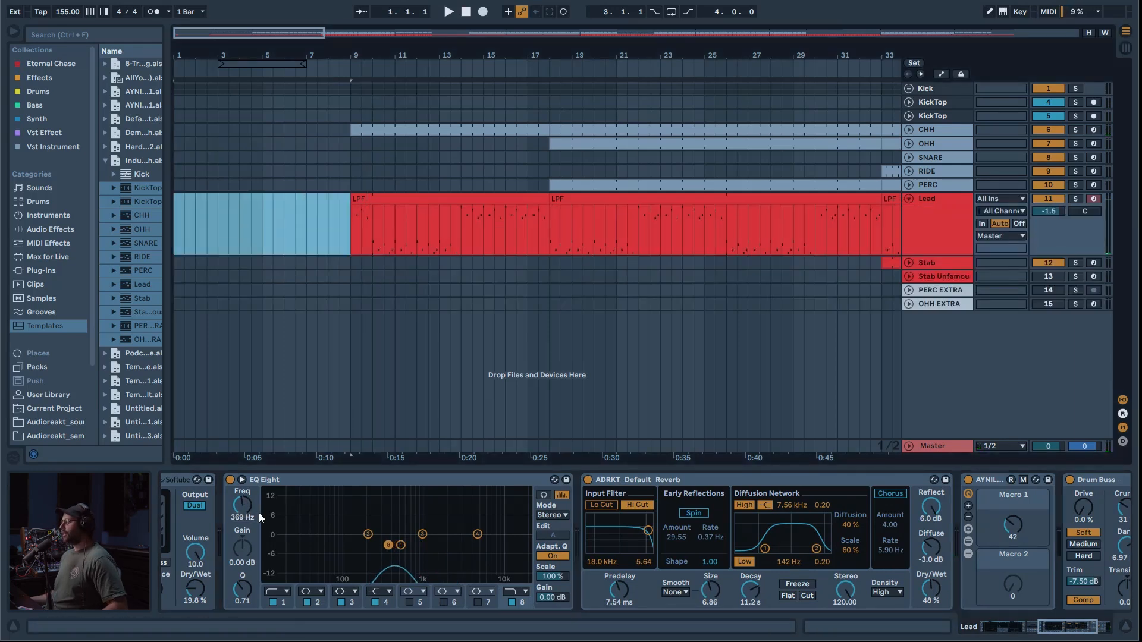
key(Delete)
Step: Automate the Lead's EQ Eight band 8 frequency to start at 147 Hz at bar 9 and rise until about bar 25
key(a)
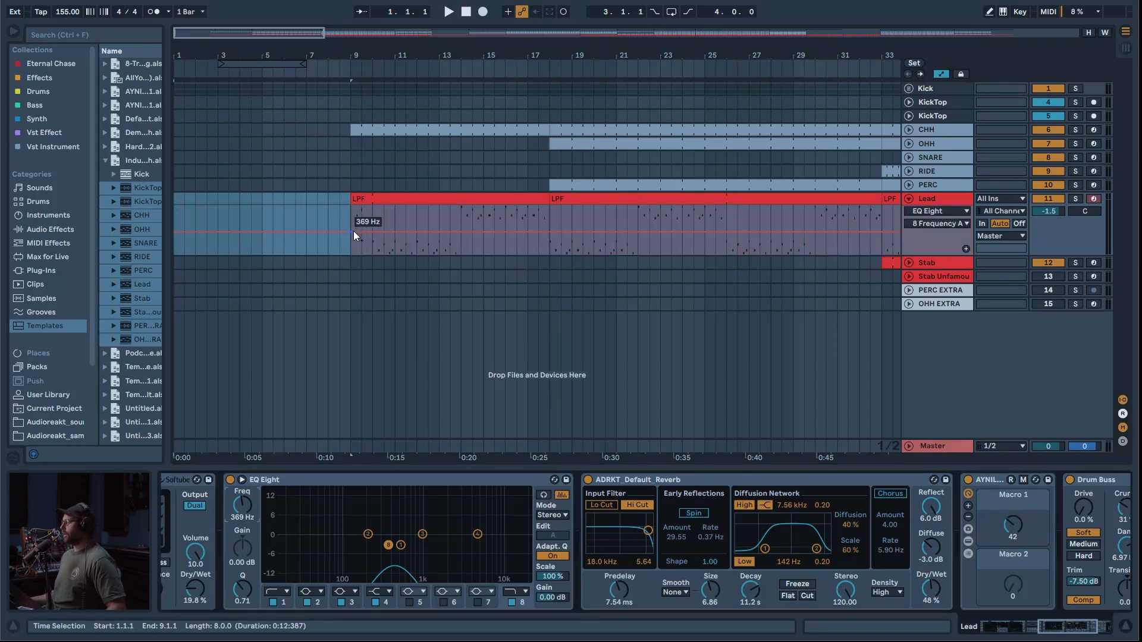
drag(353, 231, 354, 236)
key(space)
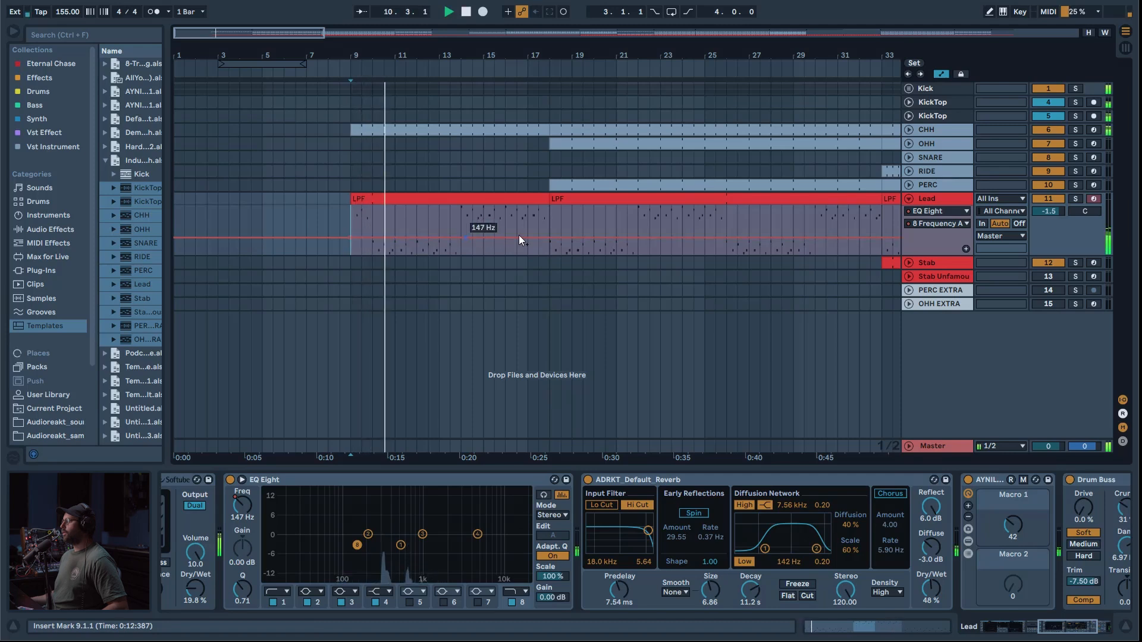
drag(704, 239, 704, 221)
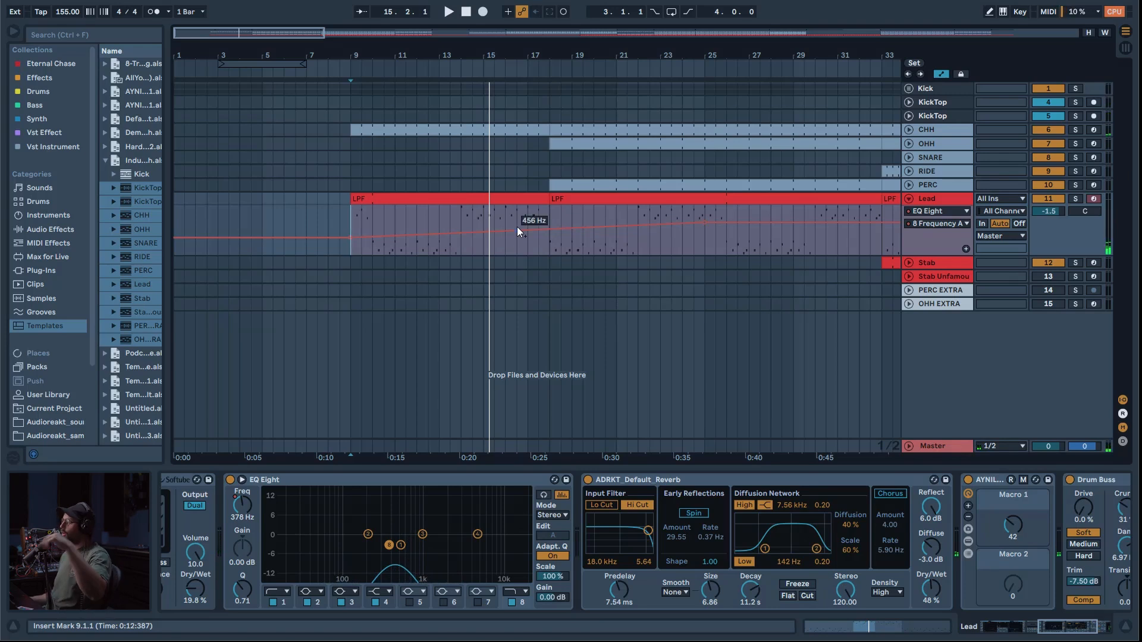
Step: Extend the starts of the first OHH and PERC clips back to bar 17 and play from bar 15
drag(306, 36, 306, 10)
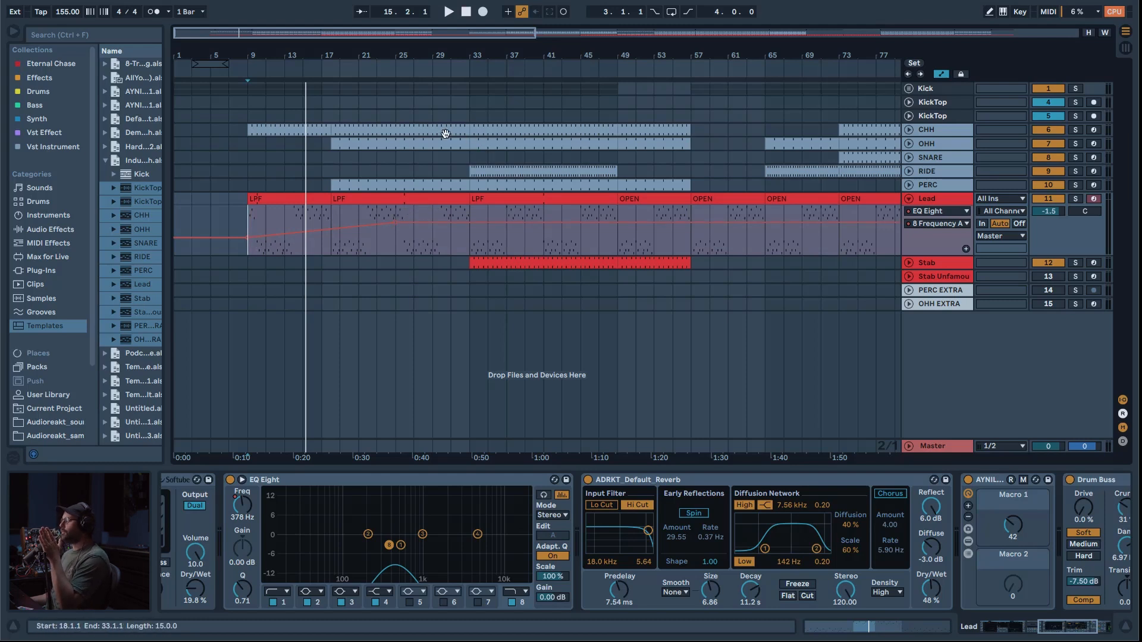
drag(335, 145, 324, 144)
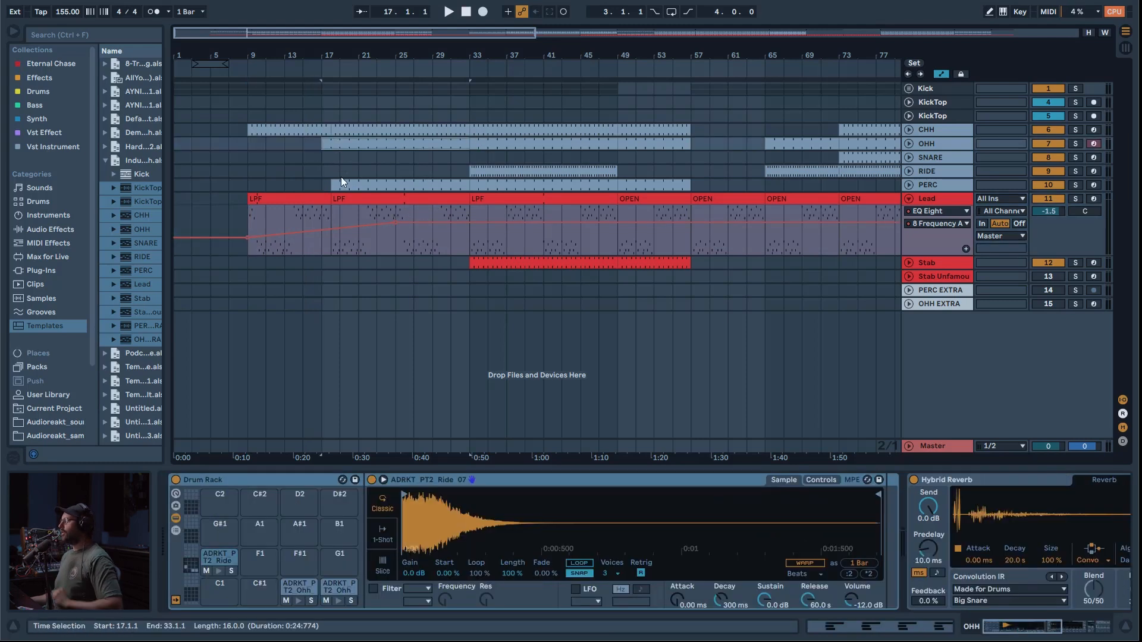
drag(335, 186, 323, 186)
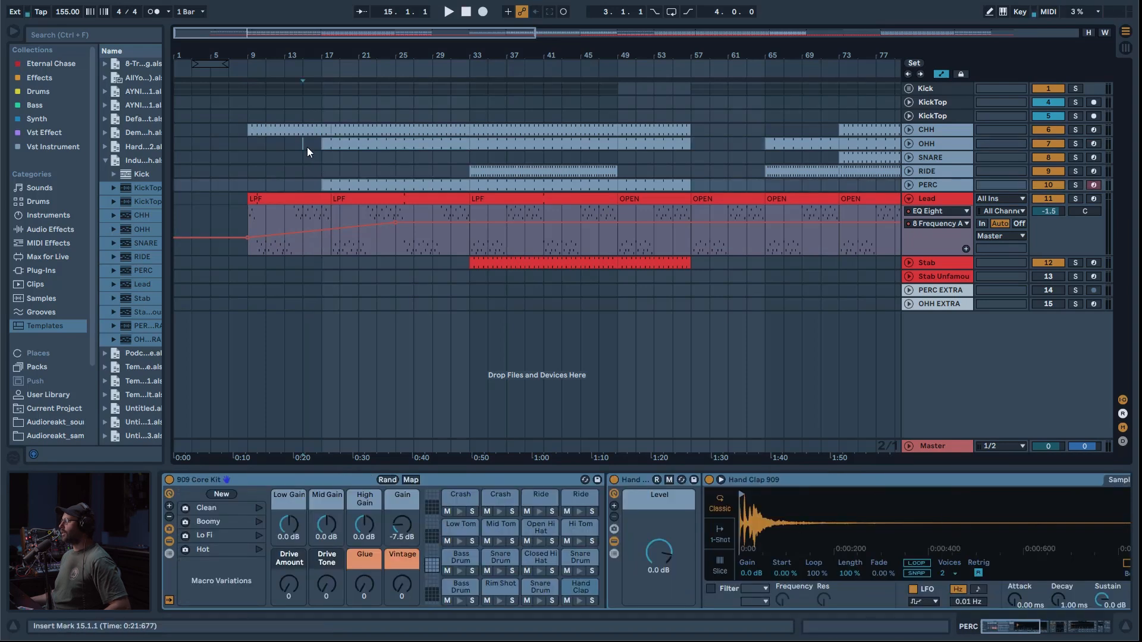
click(306, 147)
key(space)
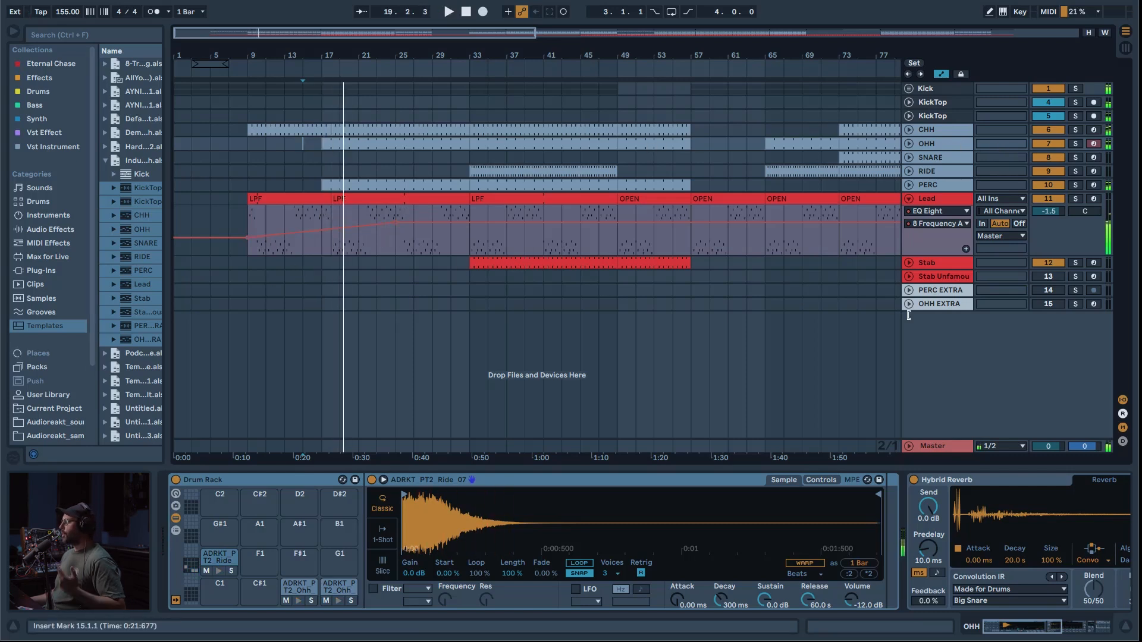
Step: Add an EQ Eight before the Limiter on the Master track, use band 1 as a low cut and play it back
click(933, 445)
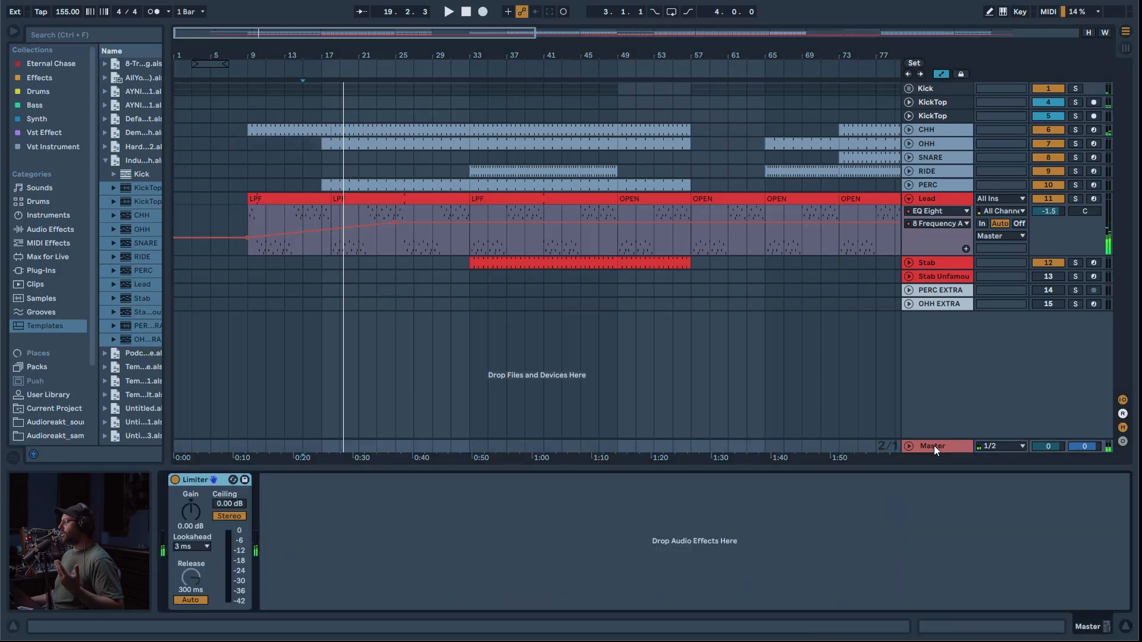
click(50, 229)
drag(145, 146, 190, 498)
click(216, 604)
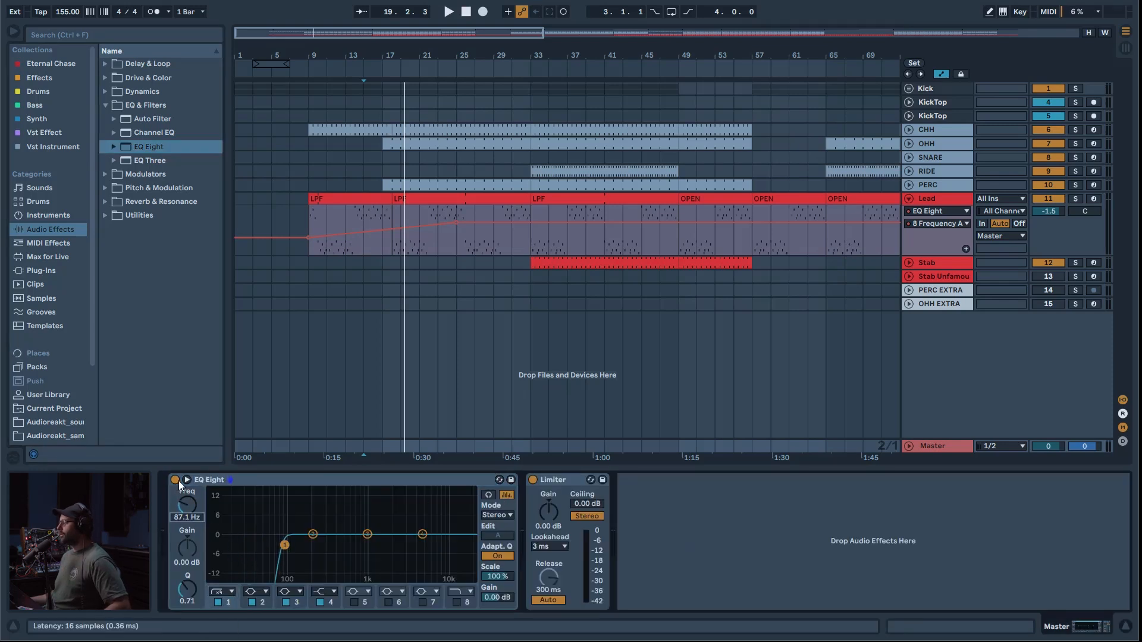
key(space)
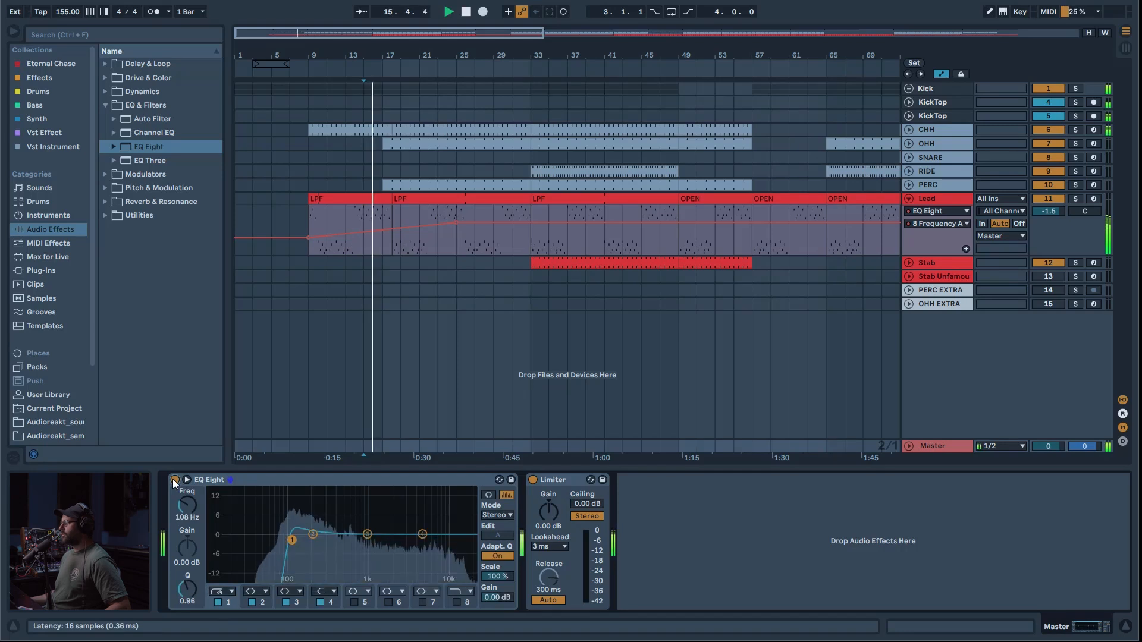
Step: Automate the Master's EQ Eight to switch on only for the second half of bar 16 and listen to the result
click(174, 479)
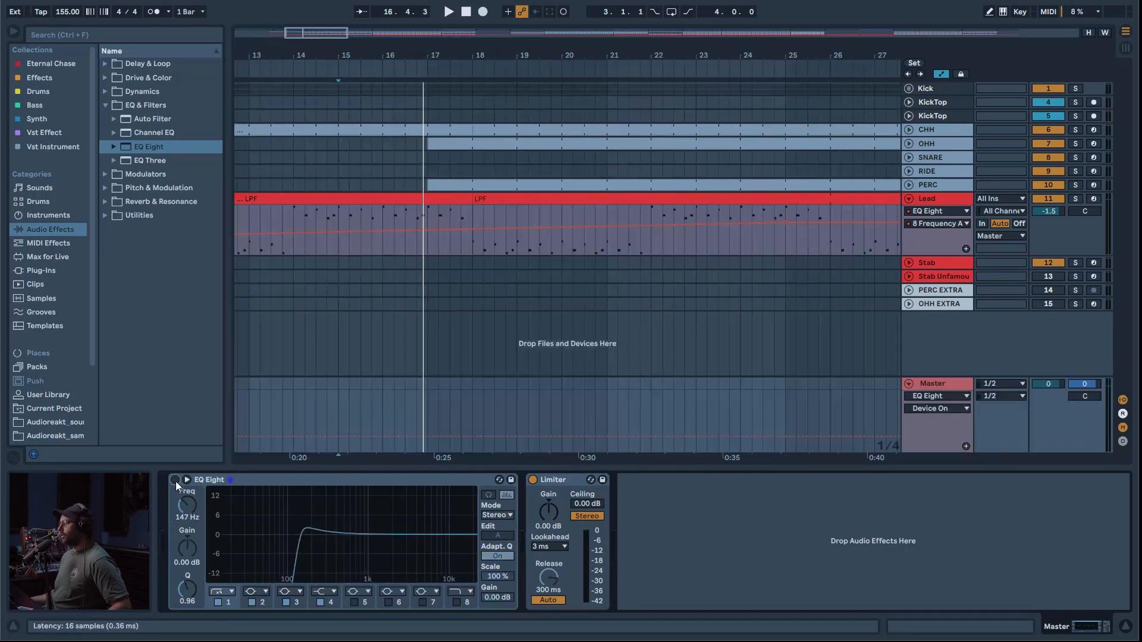
drag(458, 439, 405, 437)
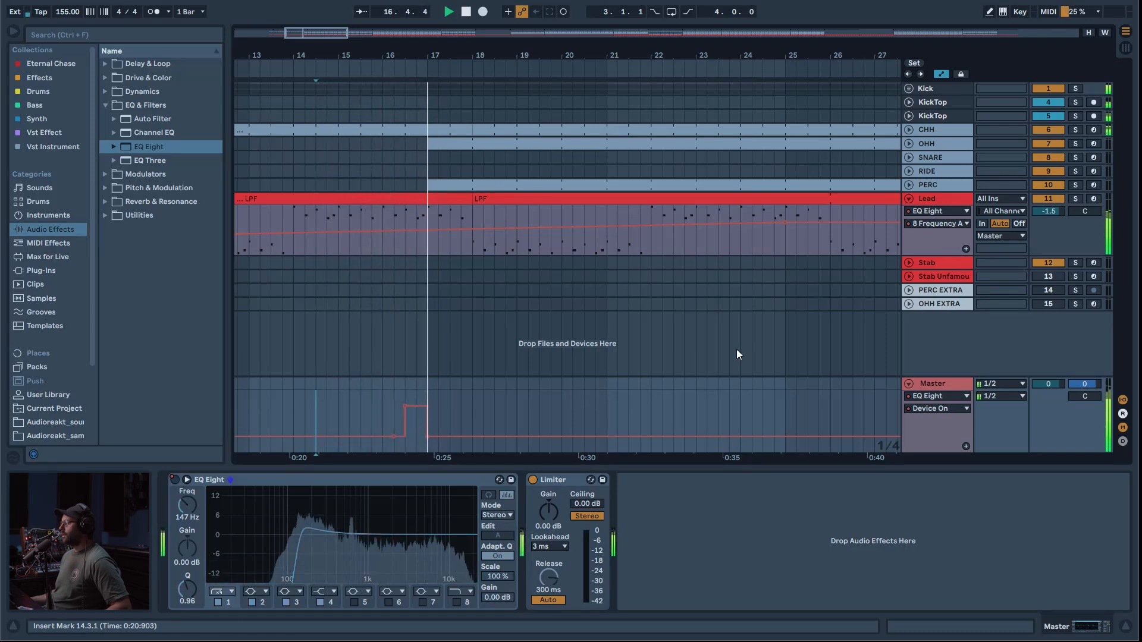
key(space)
Step: Realign the first LPF clip on the Lead track to bar 9, extend its end to bar 18 and play the transition
drag(324, 32, 296, 13)
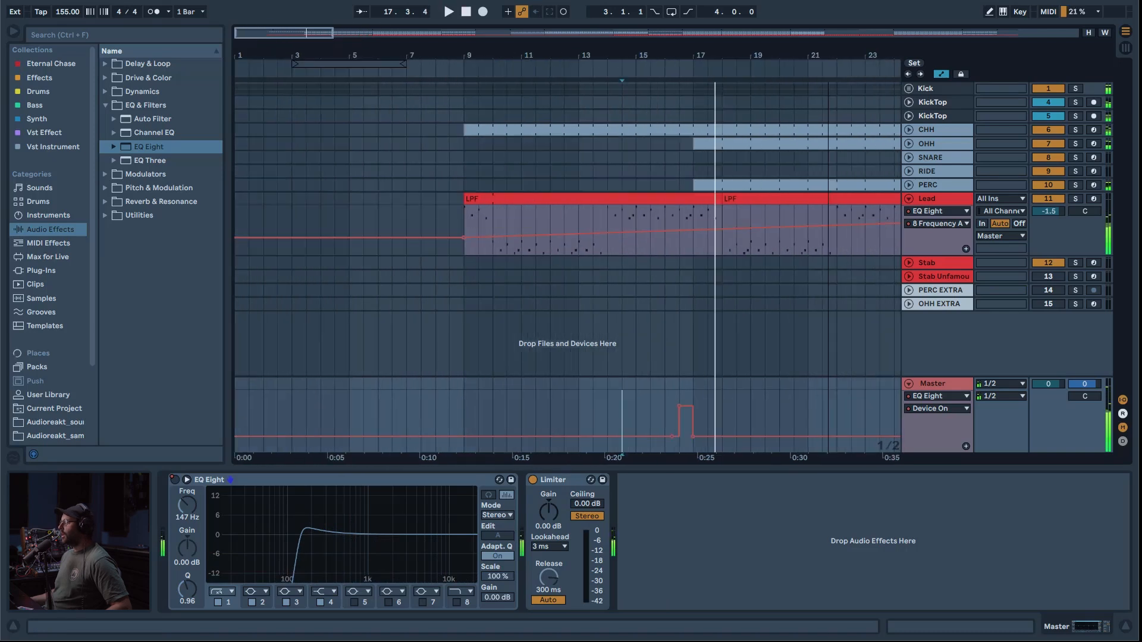
drag(528, 198, 514, 200)
key(ctrl+z)
click(508, 199)
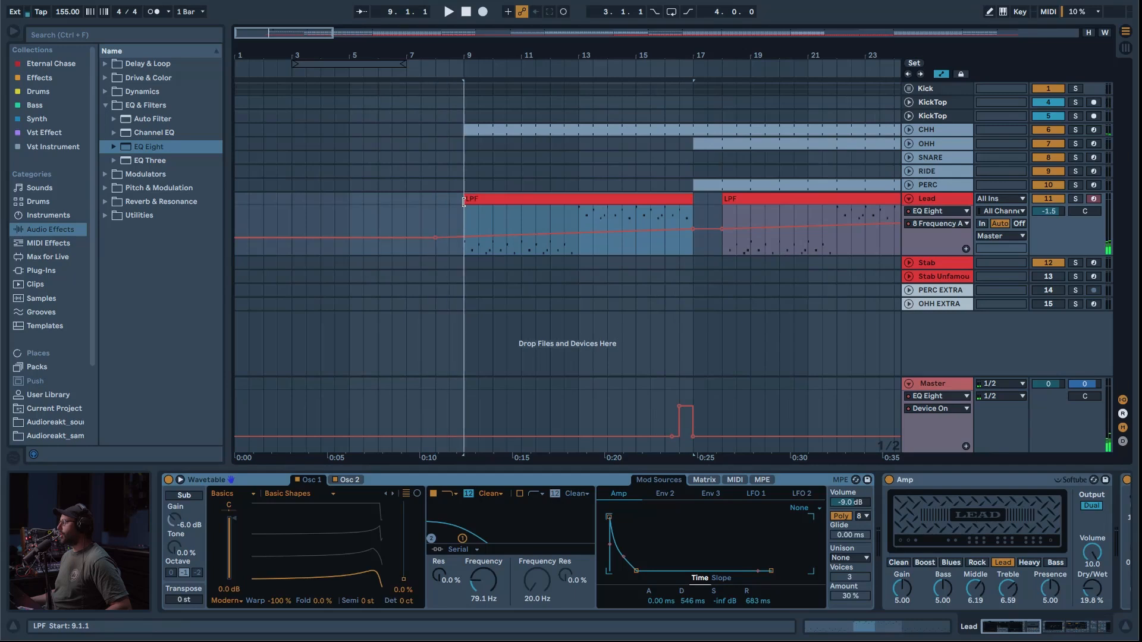
drag(688, 204, 722, 204)
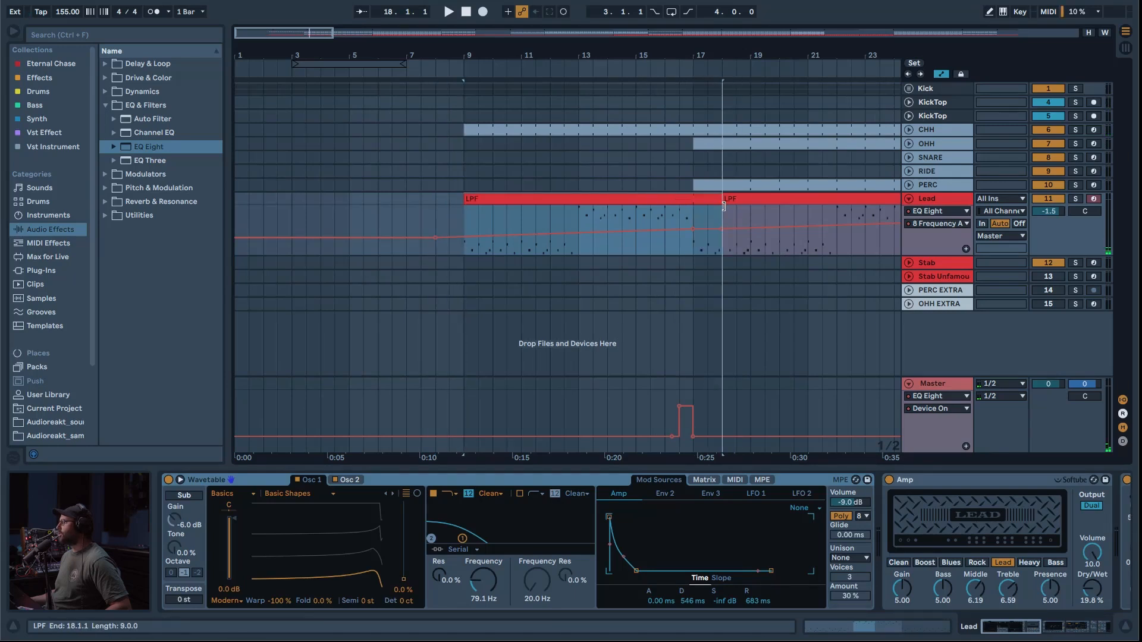
click(649, 221)
key(space)
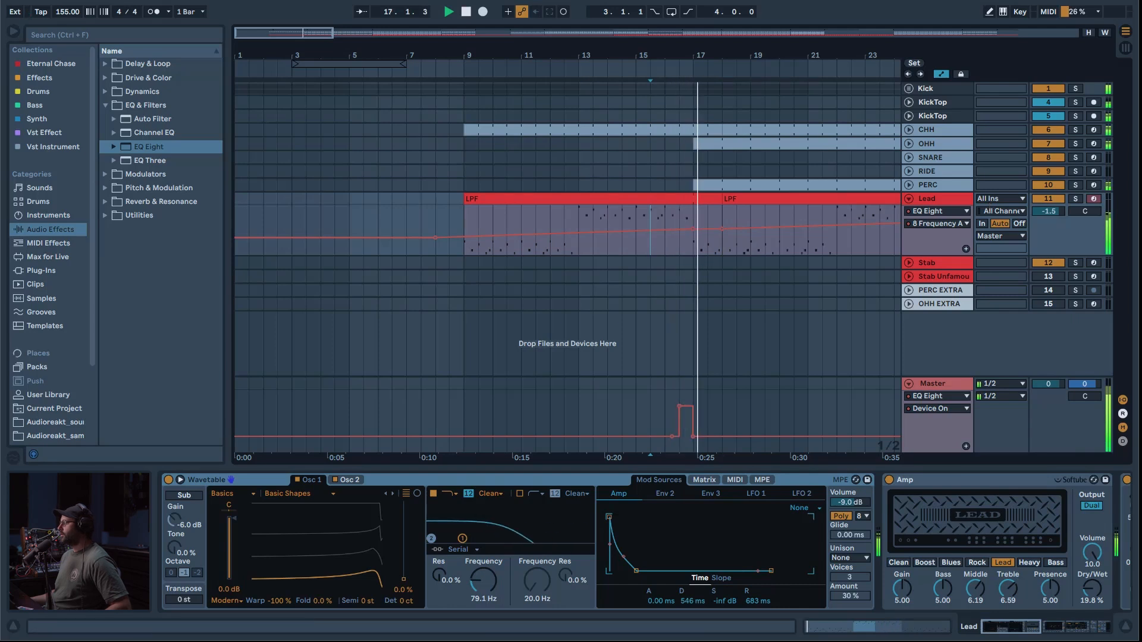
Step: Add a locator named Pre Chorus at bar 34
drag(299, 33, 370, 5)
key(w)
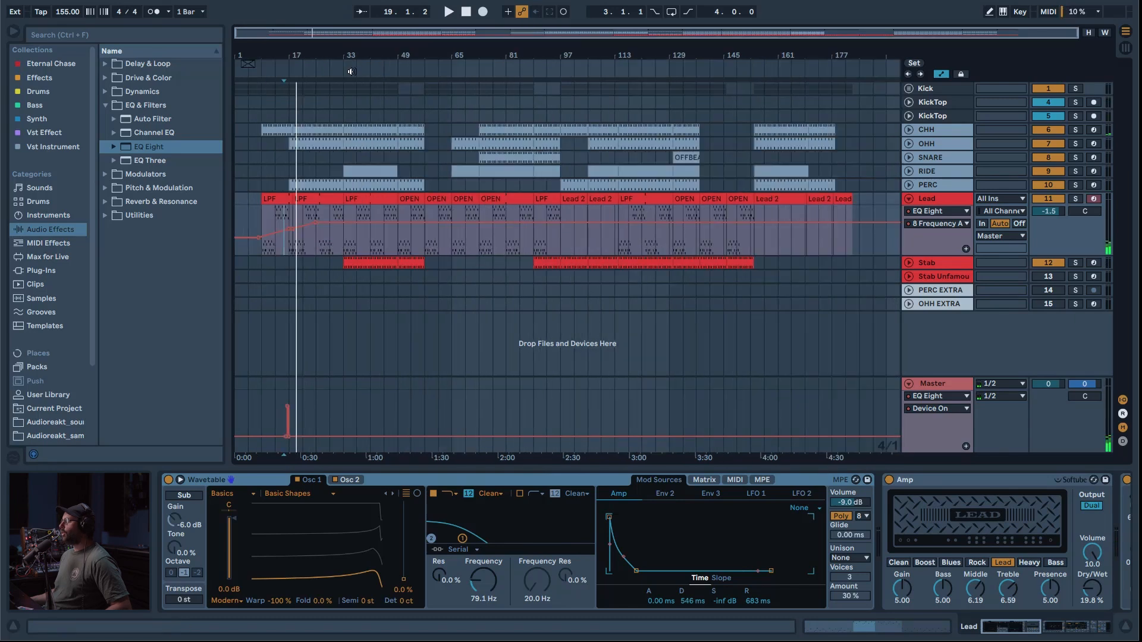
key(space)
right_click(346, 64)
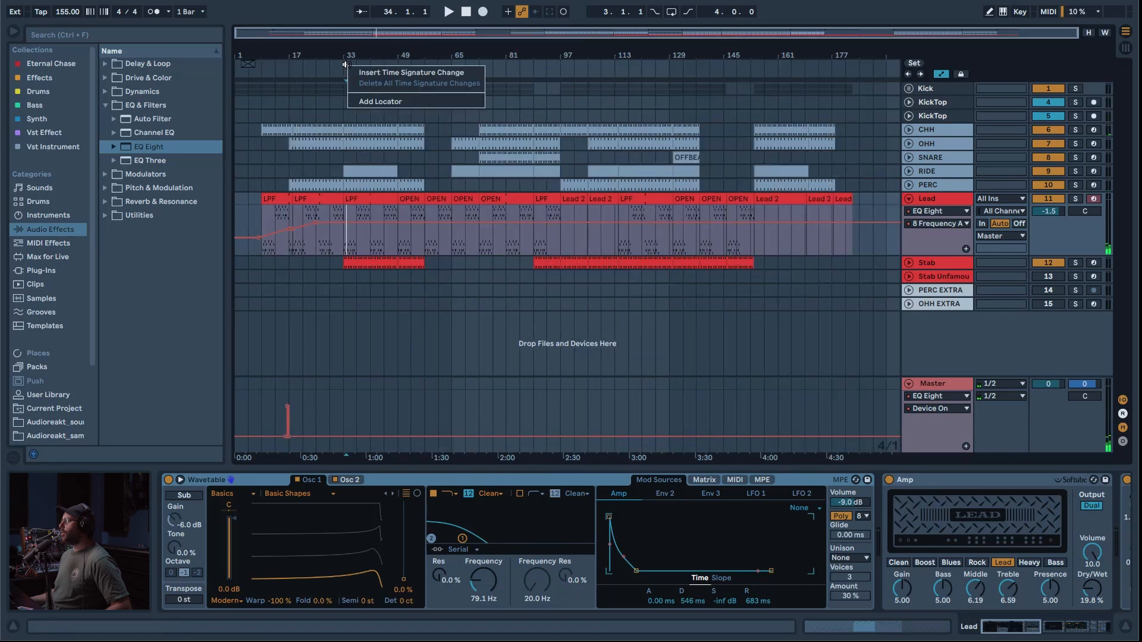
click(363, 102)
text(Pre Chorus)
key(Return)
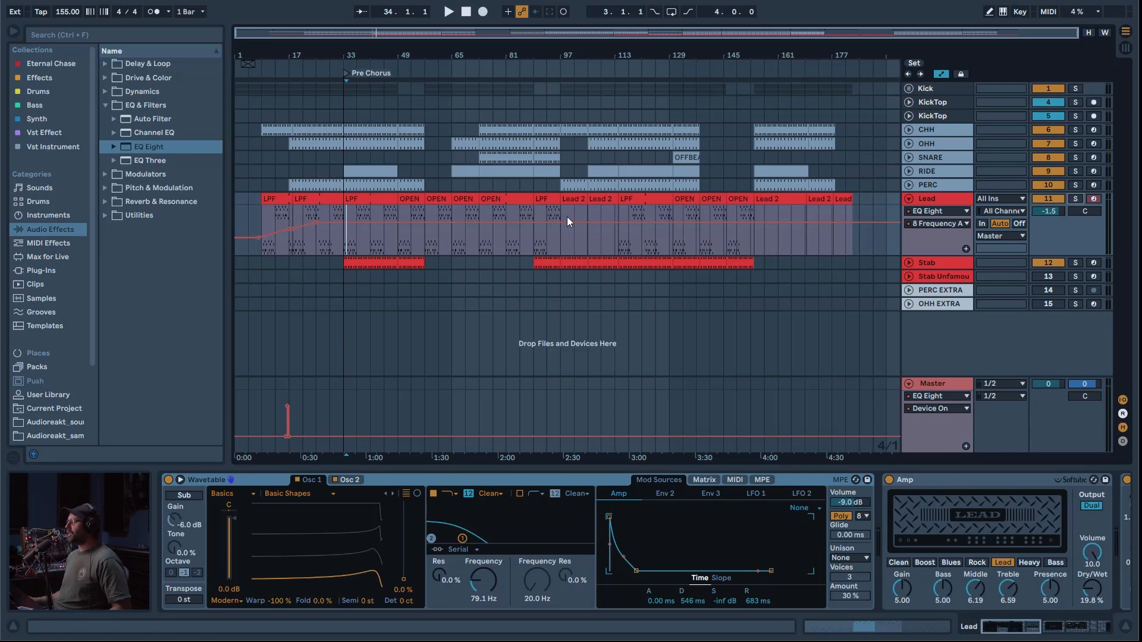
Step: Audition the Stab track on its own around bars 34 and 89, unfold it and play all tracks from bar 97
key(space)
click(1075, 199)
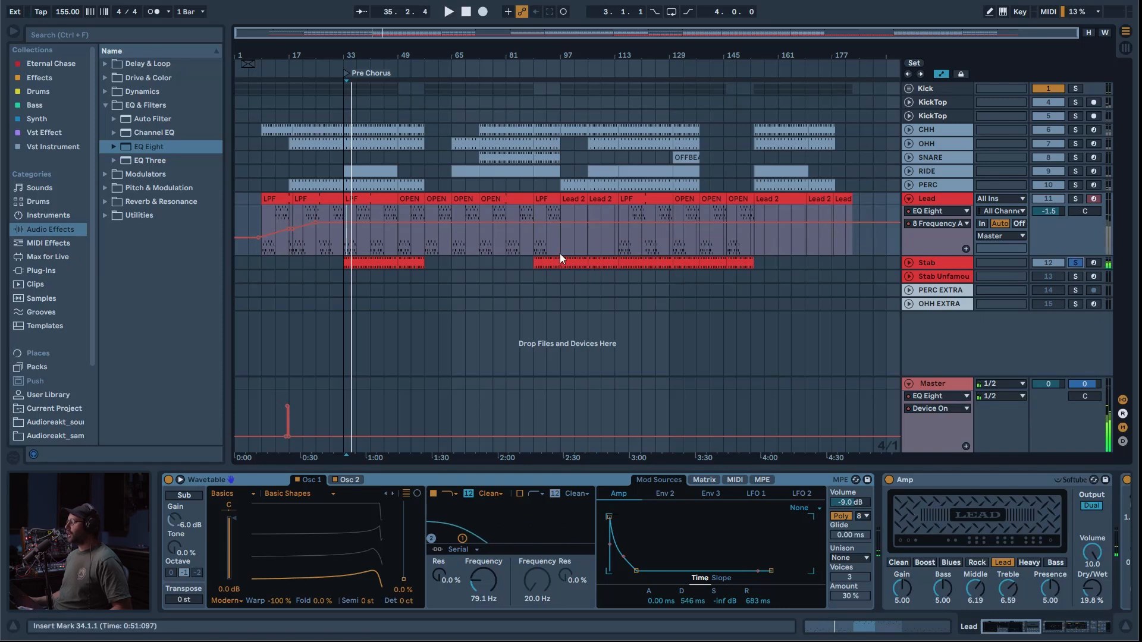
click(542, 258)
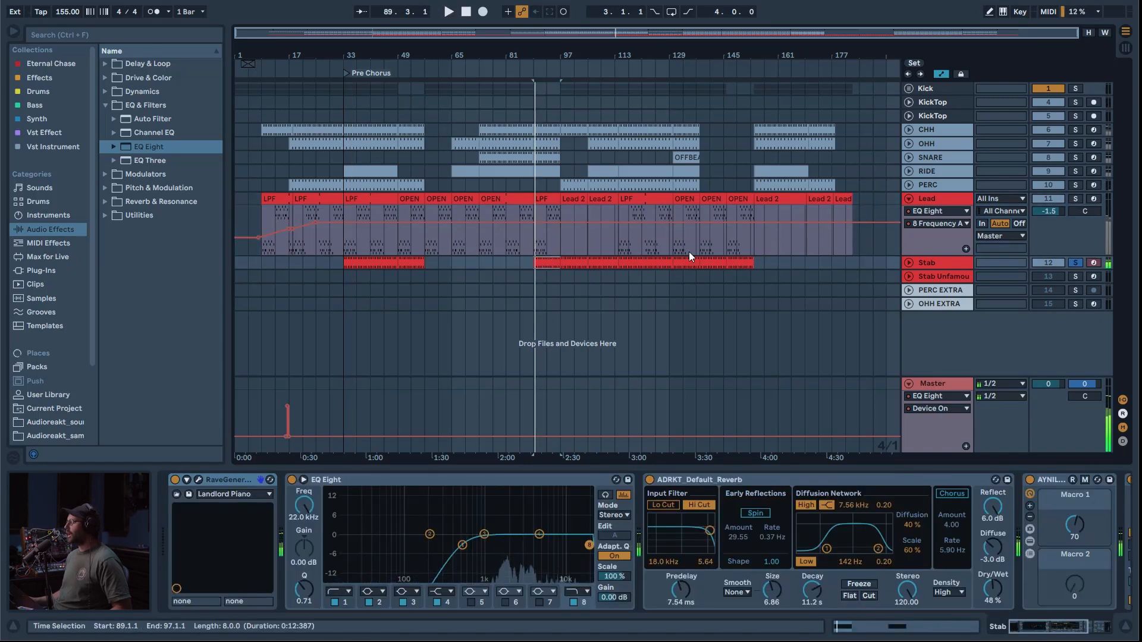
click(562, 245)
click(906, 263)
key(space)
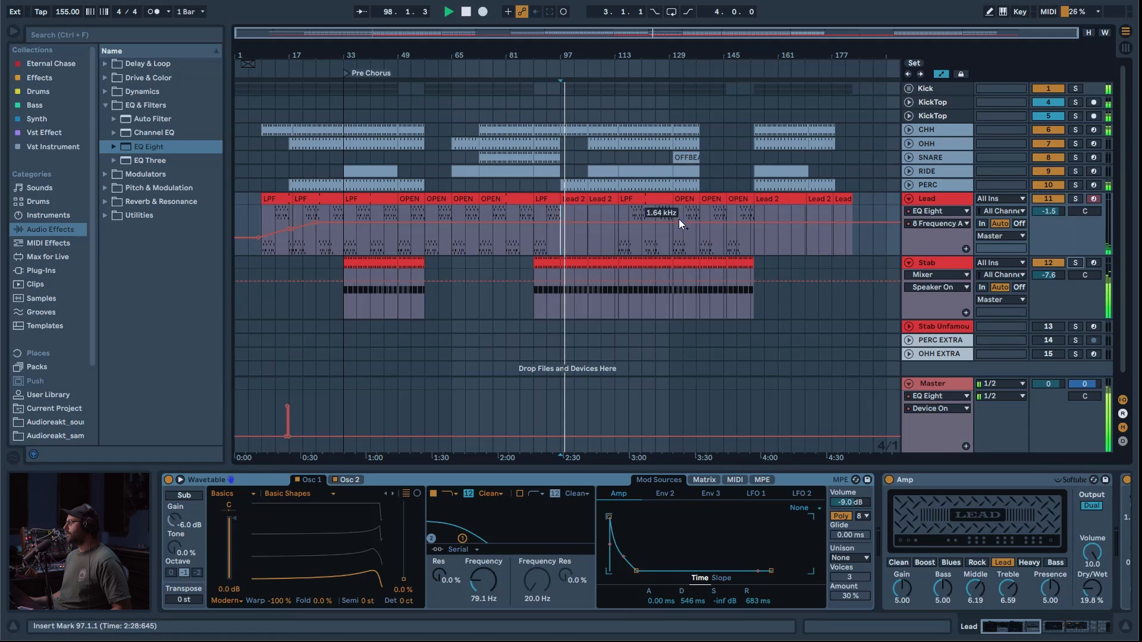
Step: Add a locator named Verse at bar 97 and another named Break at bar 49
right_click(562, 61)
click(585, 97)
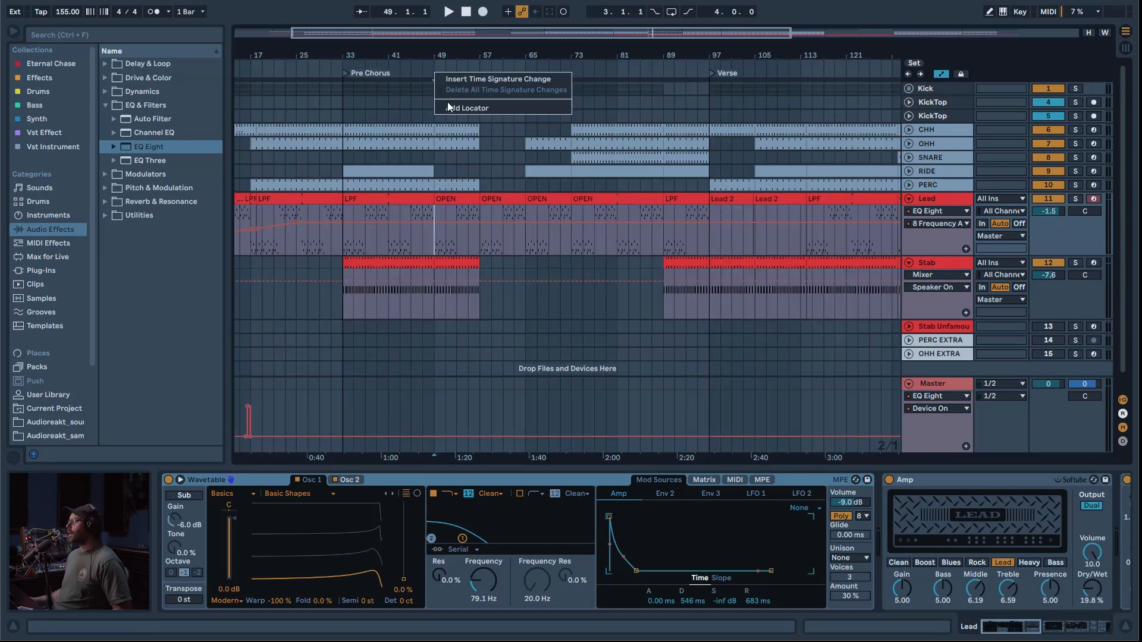
click(450, 105)
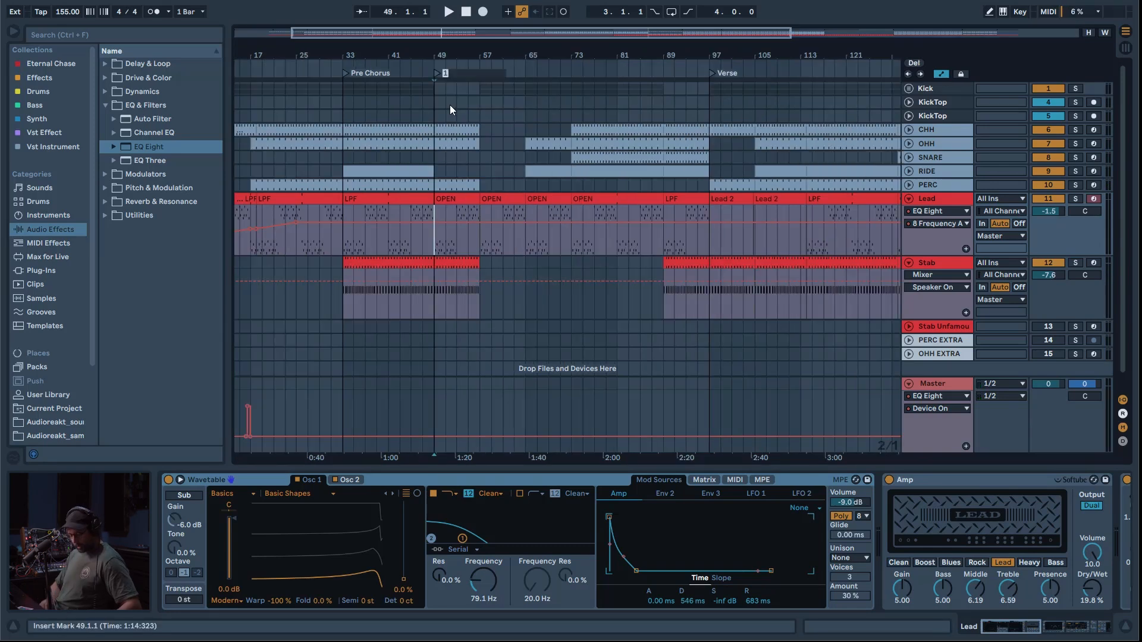
text(Break)
key(Return)
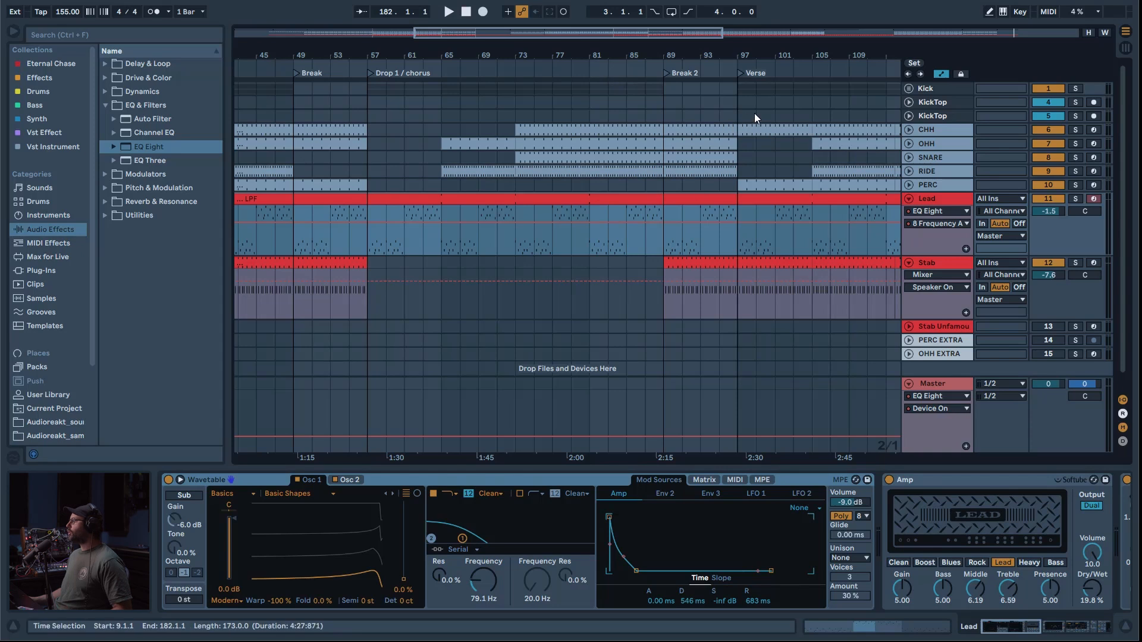
drag(681, 38, 816, 34)
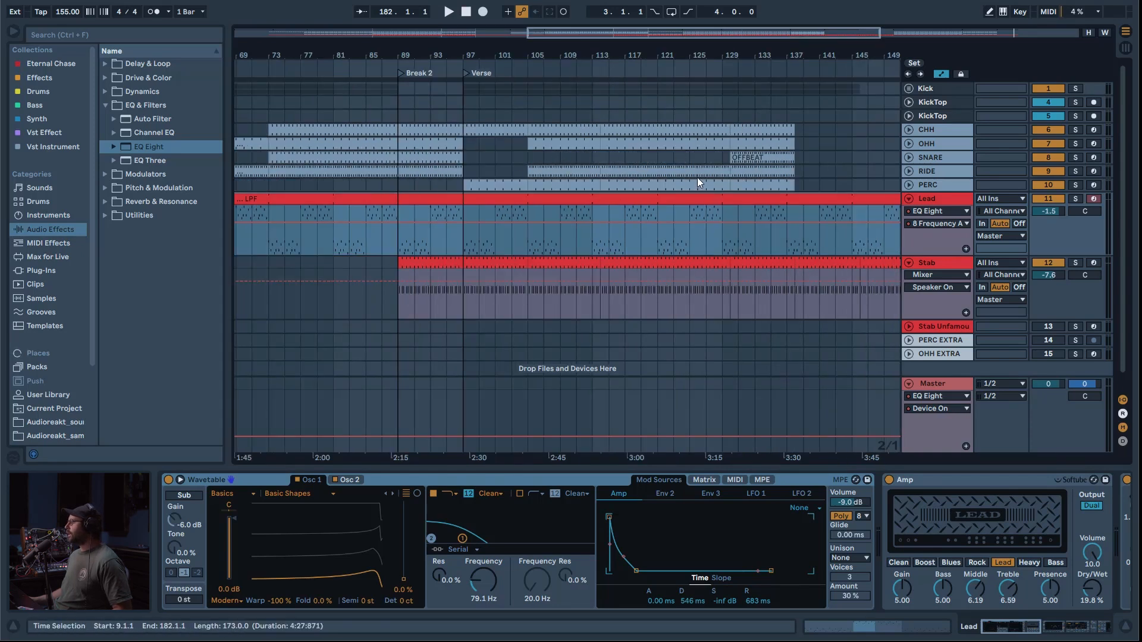
Step: Extend the OFFBEAT clip on the SNARE track back to bar 121 and play the section from bar 117
click(695, 159)
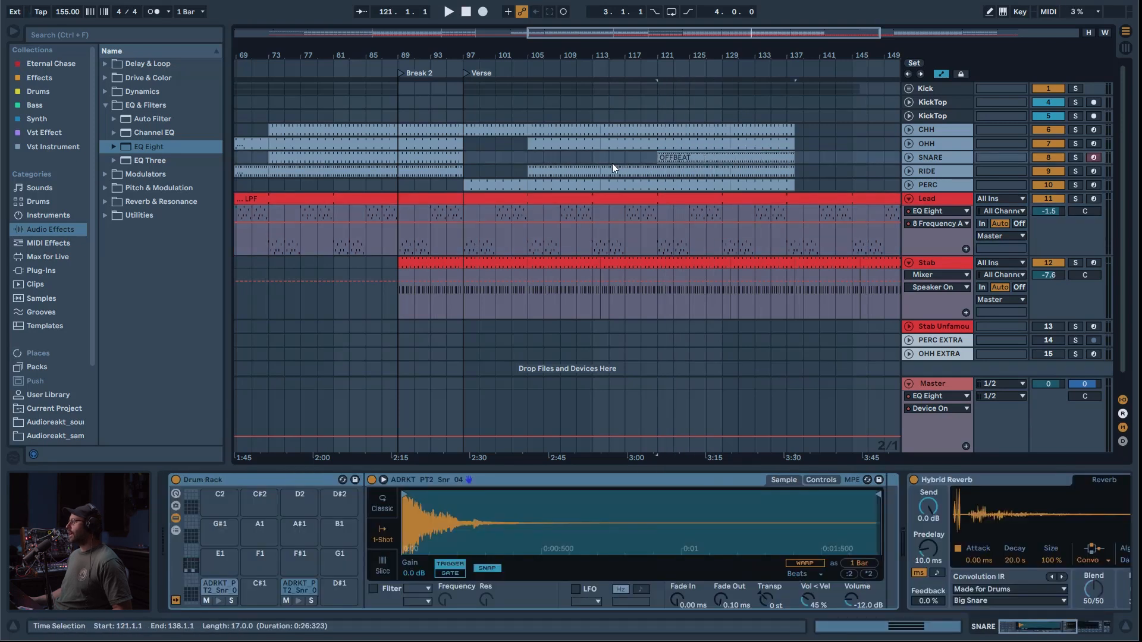
click(593, 159)
key(space)
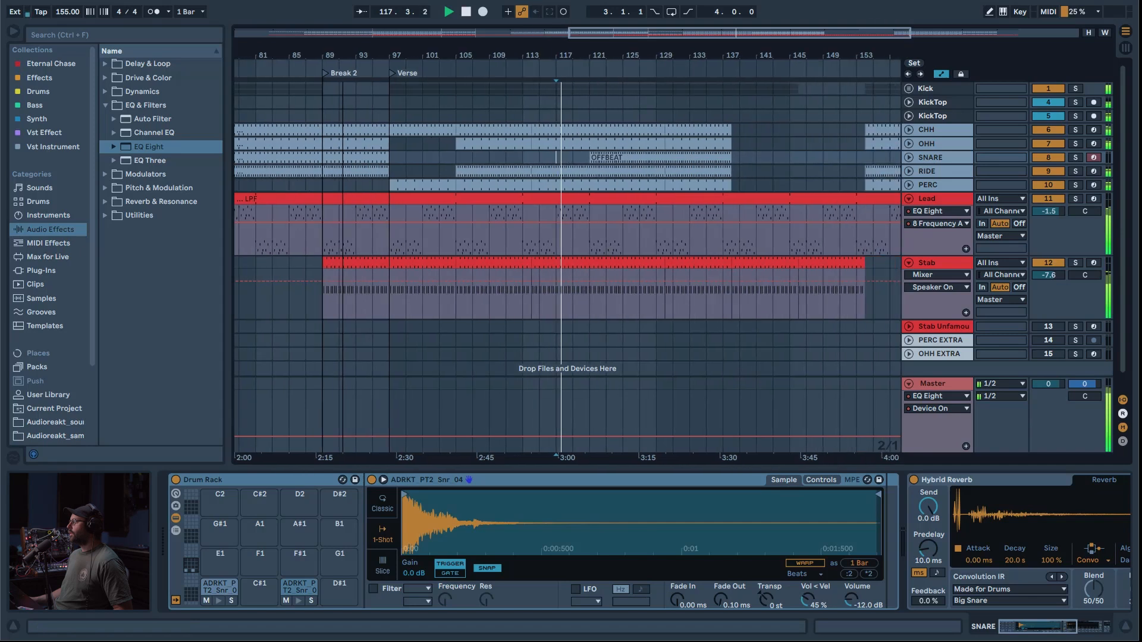
drag(737, 37, 737, 286)
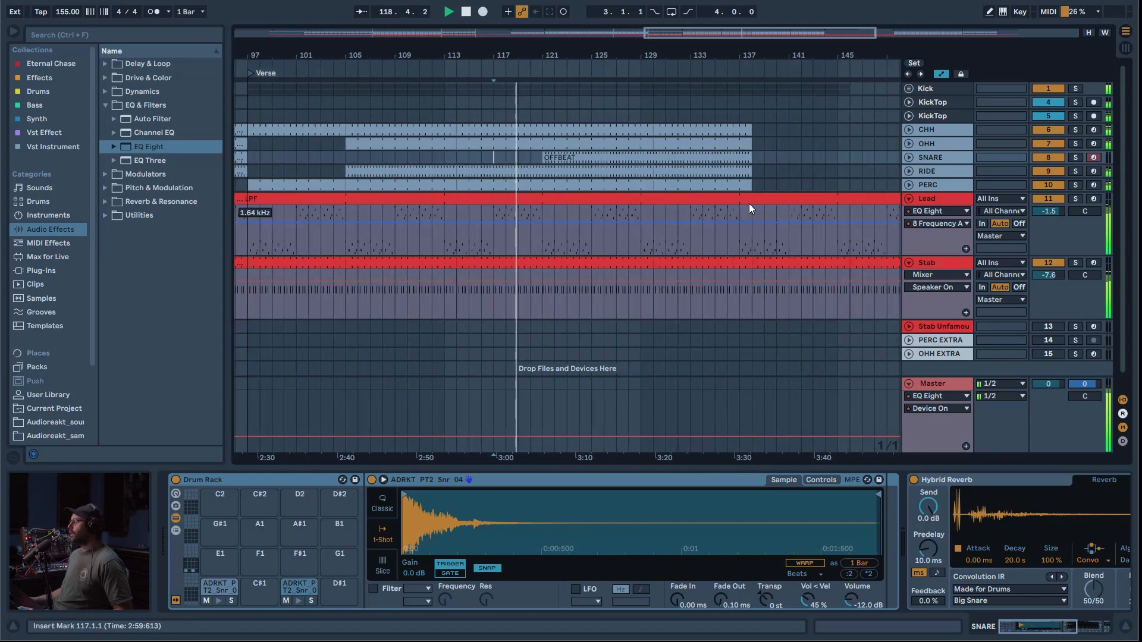
drag(707, 39, 709, 18)
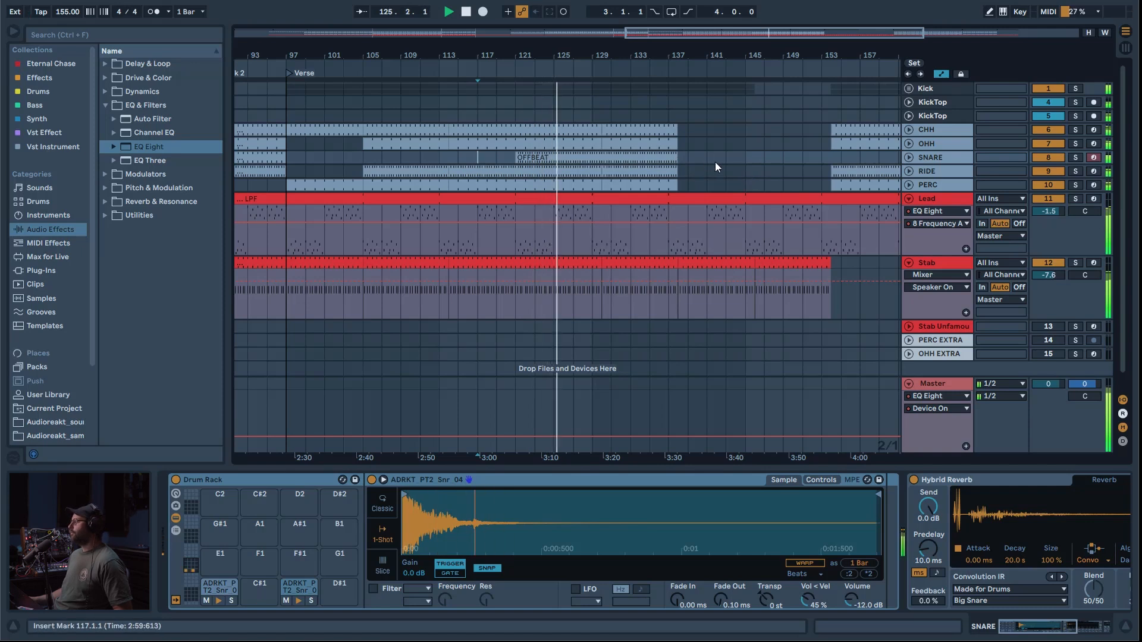
key(space)
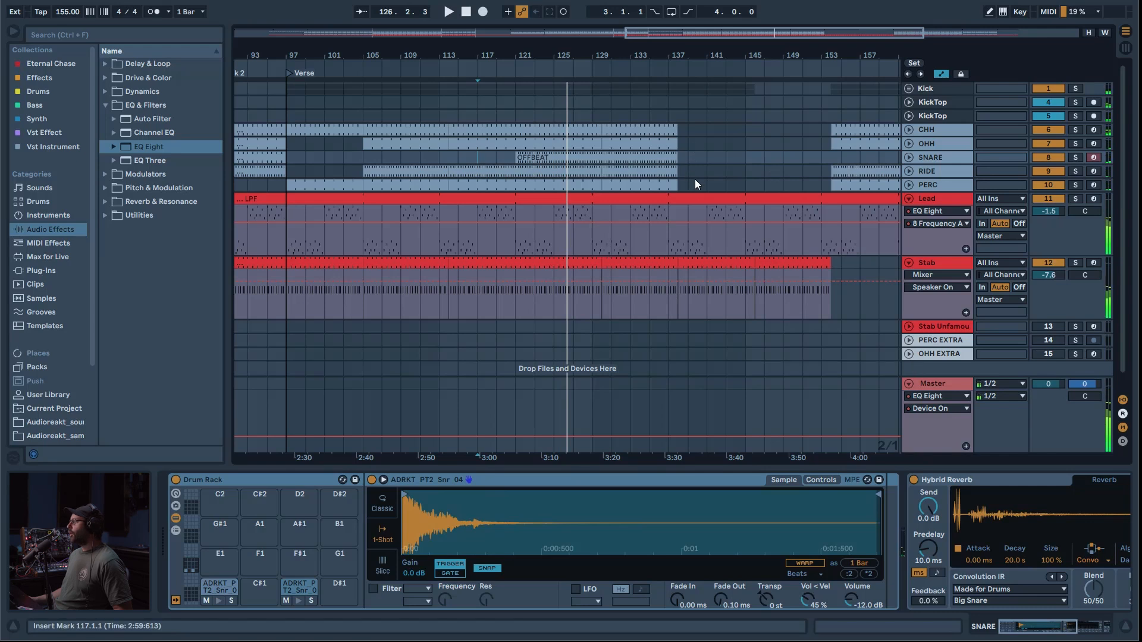
Step: Trim the CHH, OHH, SNARE, RIDE and PERC clips to end at bar 137 and add a locator named Drop 2 there
drag(708, 127, 671, 189)
key(Delete)
right_click(672, 62)
text(Drop)
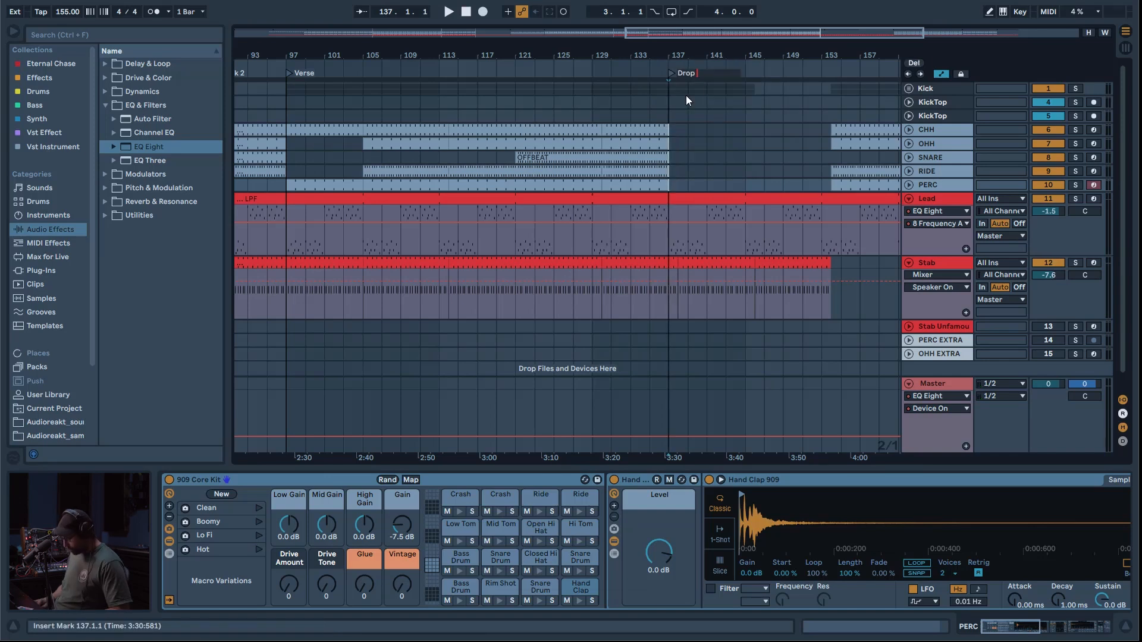
text( 2)
key(Return)
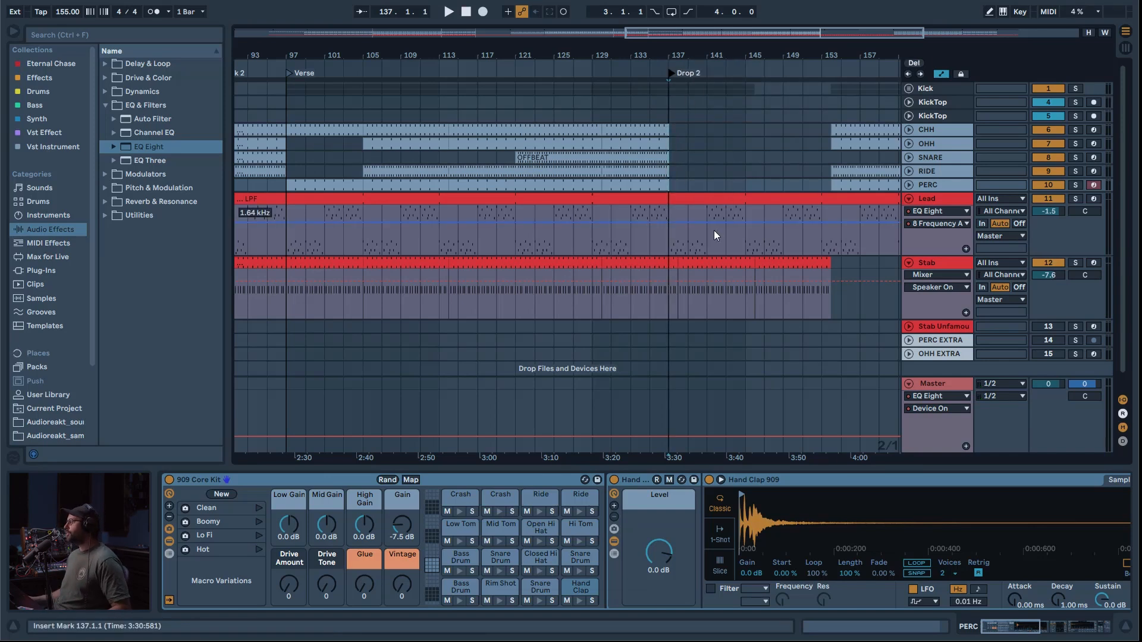
Step: Automate the Master's EQ Eight to switch on from bar 133 to 137 and play the transition from bar 131
click(669, 439)
drag(631, 438, 630, 407)
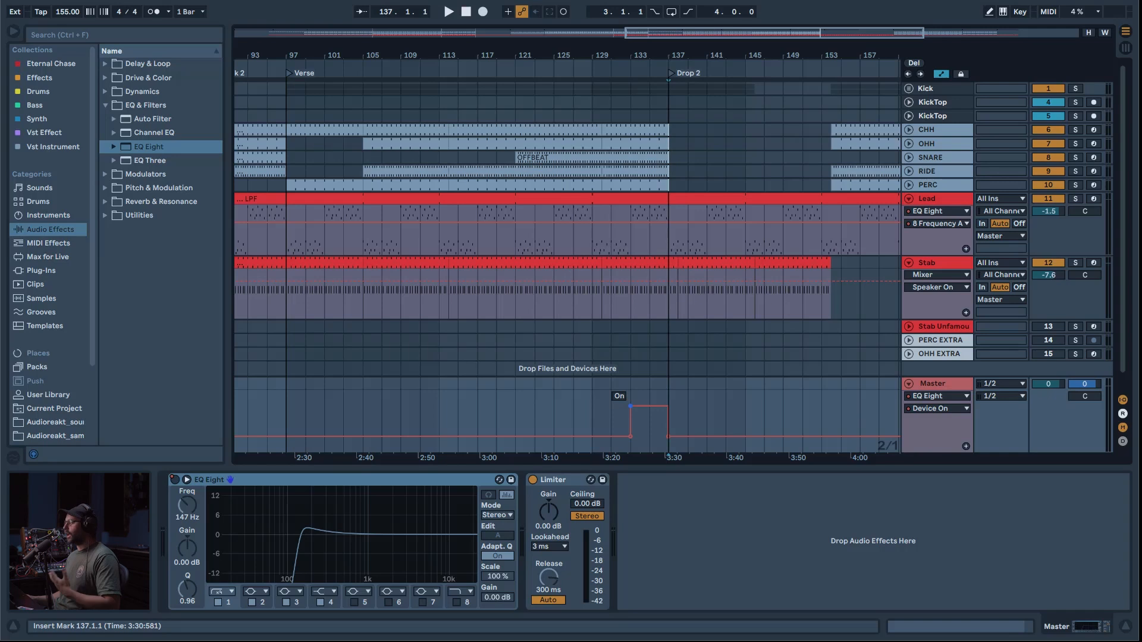
click(609, 394)
key(space)
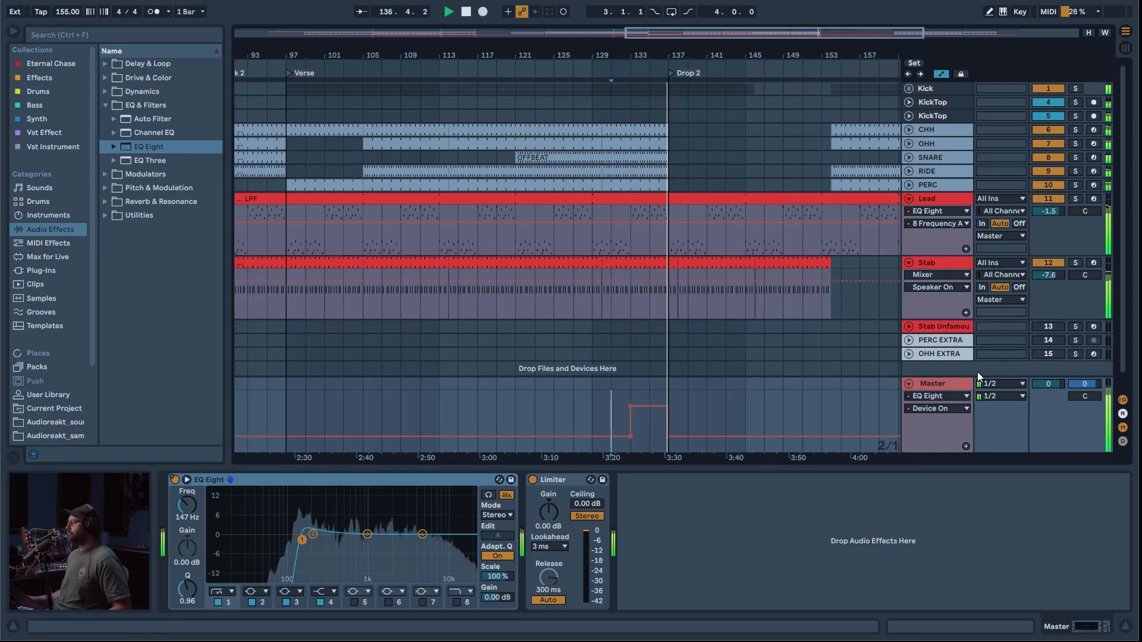
drag(726, 32, 833, 32)
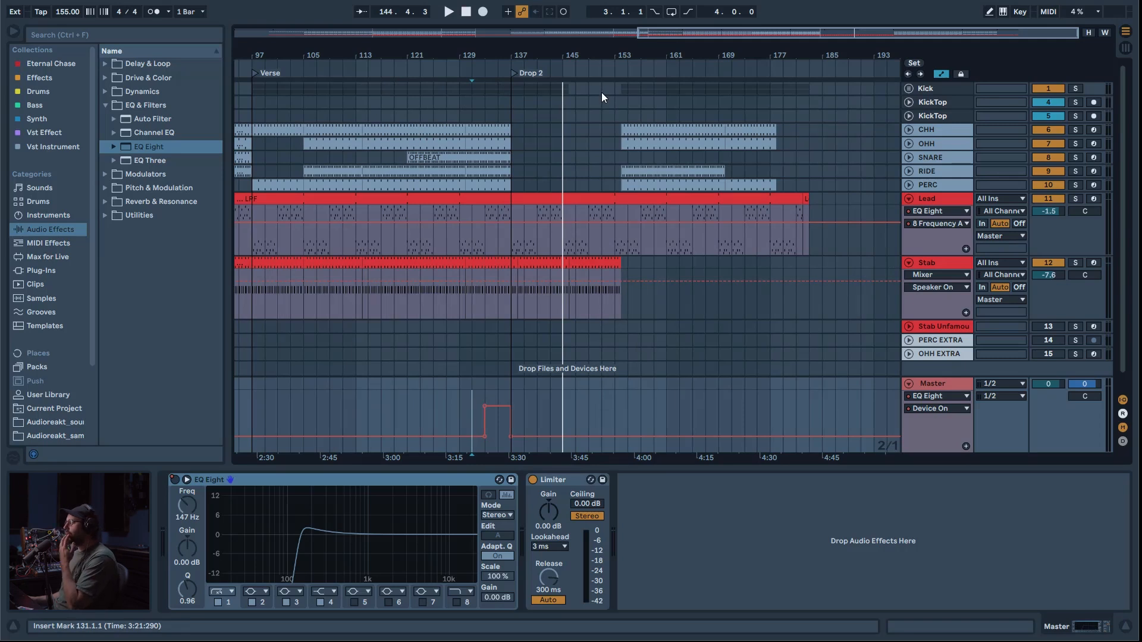
Step: Delete the Lead clip between bars 97 and 113 and dip its filter frequency automation at bar 113, rising again to bar 129
drag(437, 229, 477, 204)
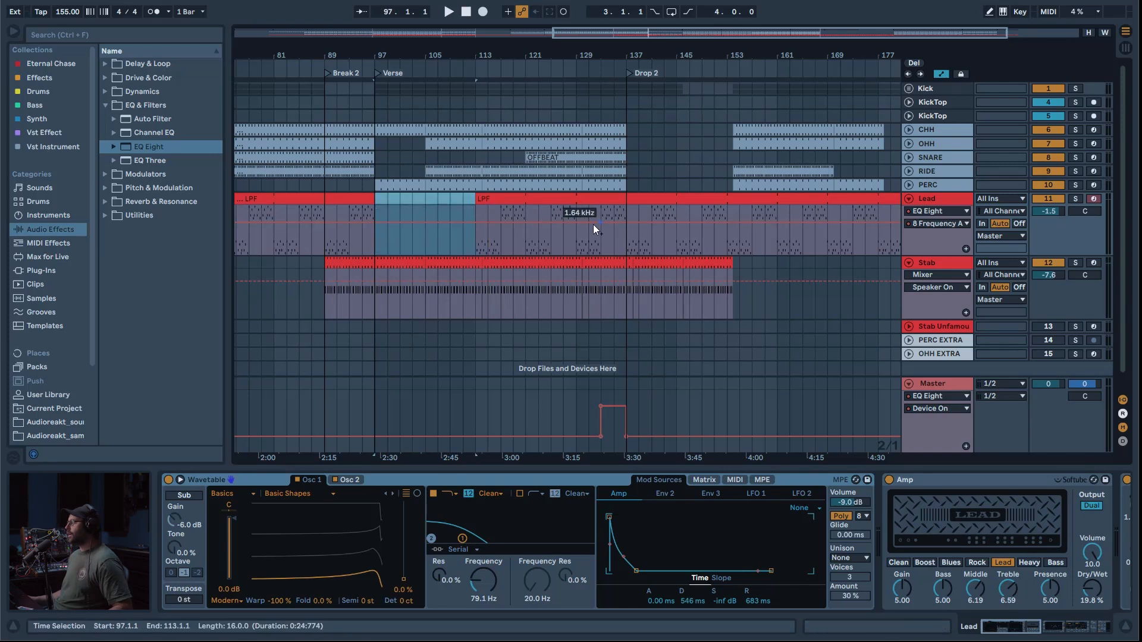
click(476, 224)
click(576, 223)
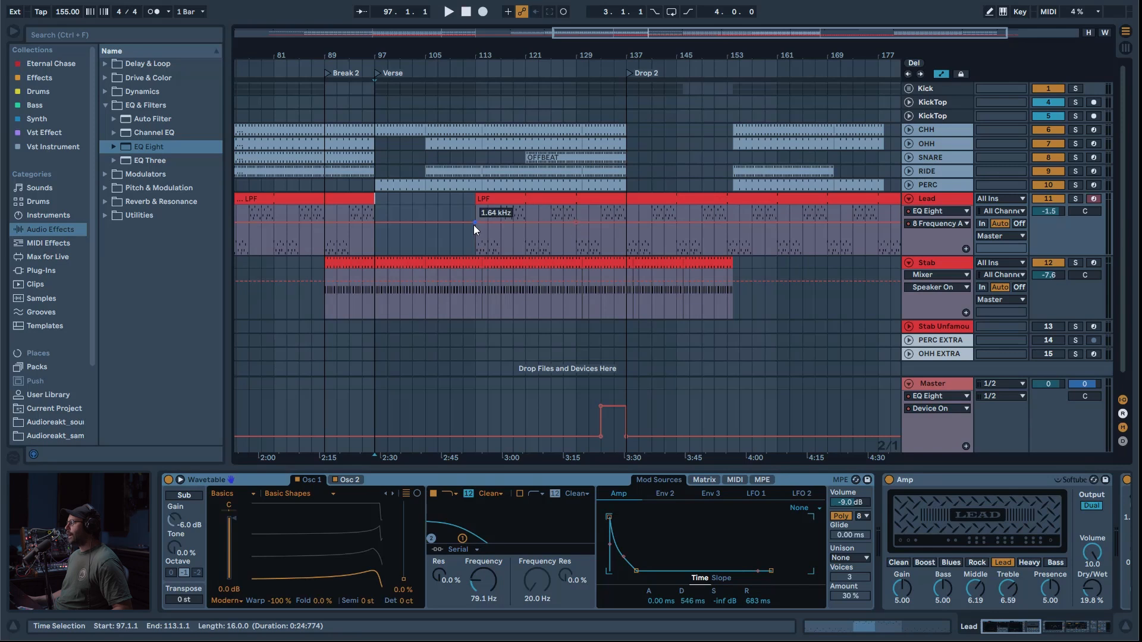
drag(473, 224, 475, 237)
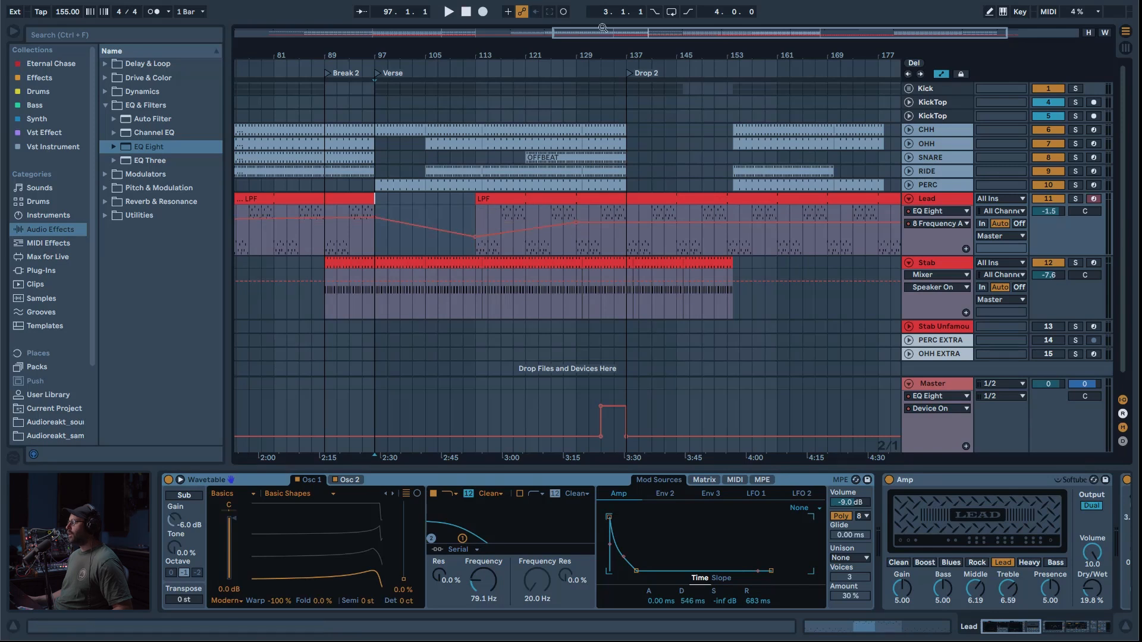
drag(603, 27, 432, 16)
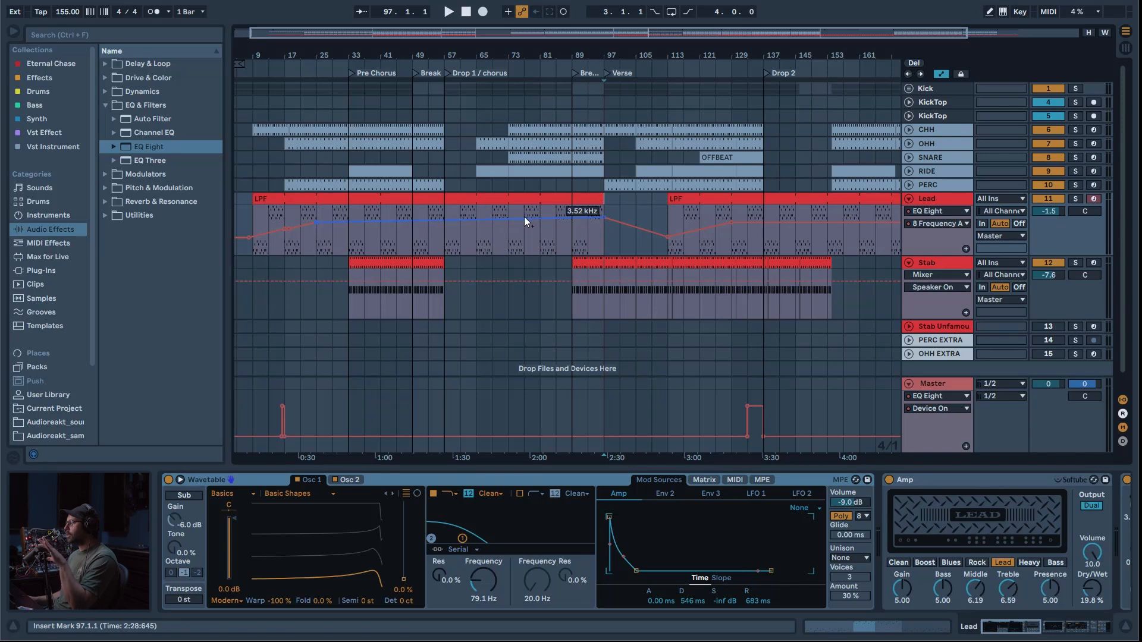
Step: Shift the clips from bar 153 onward to bar 161, and fill the drums from bar 145 and the Lead and Stab up to bar 161
click(615, 244)
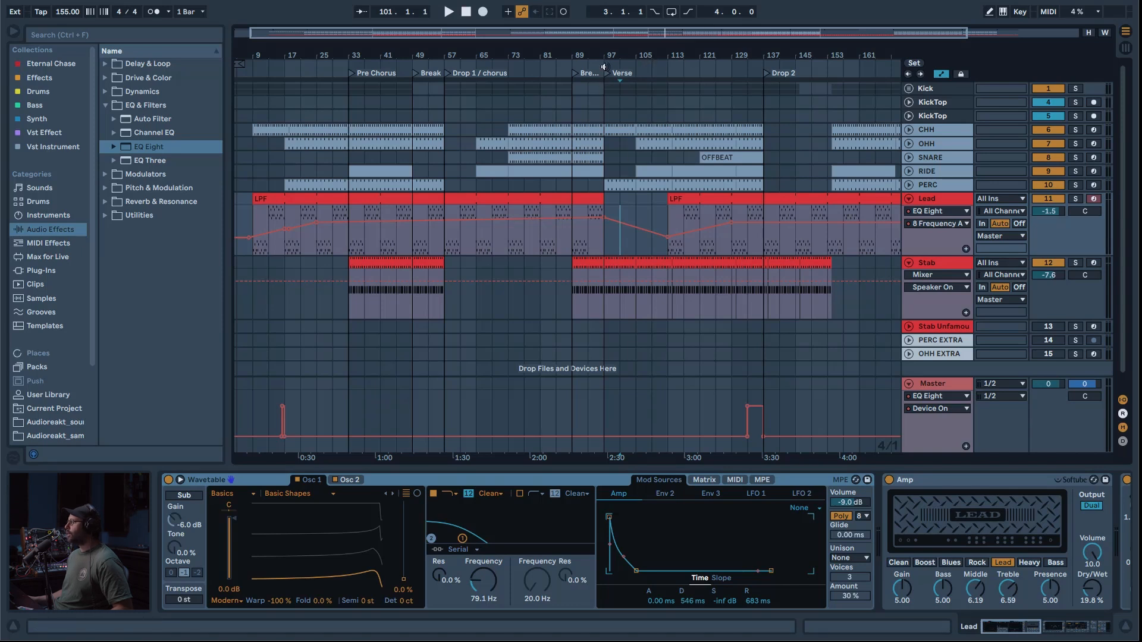
drag(382, 40, 205, 66)
drag(659, 80, 570, 85)
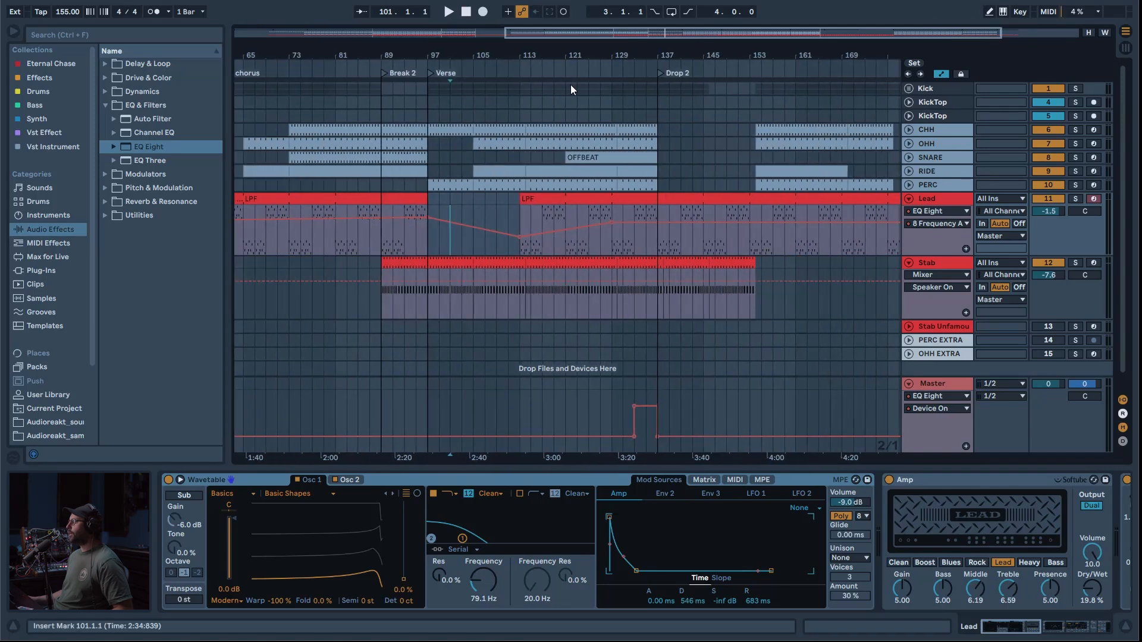
drag(659, 55, 417, 77)
drag(844, 252, 552, 83)
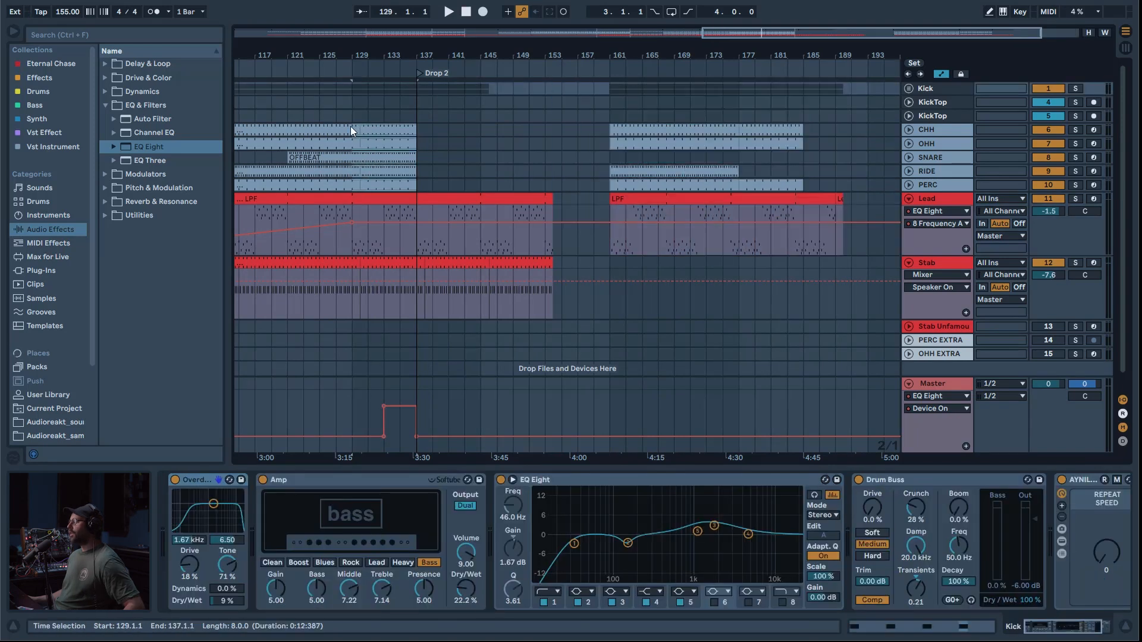
drag(351, 126, 496, 129)
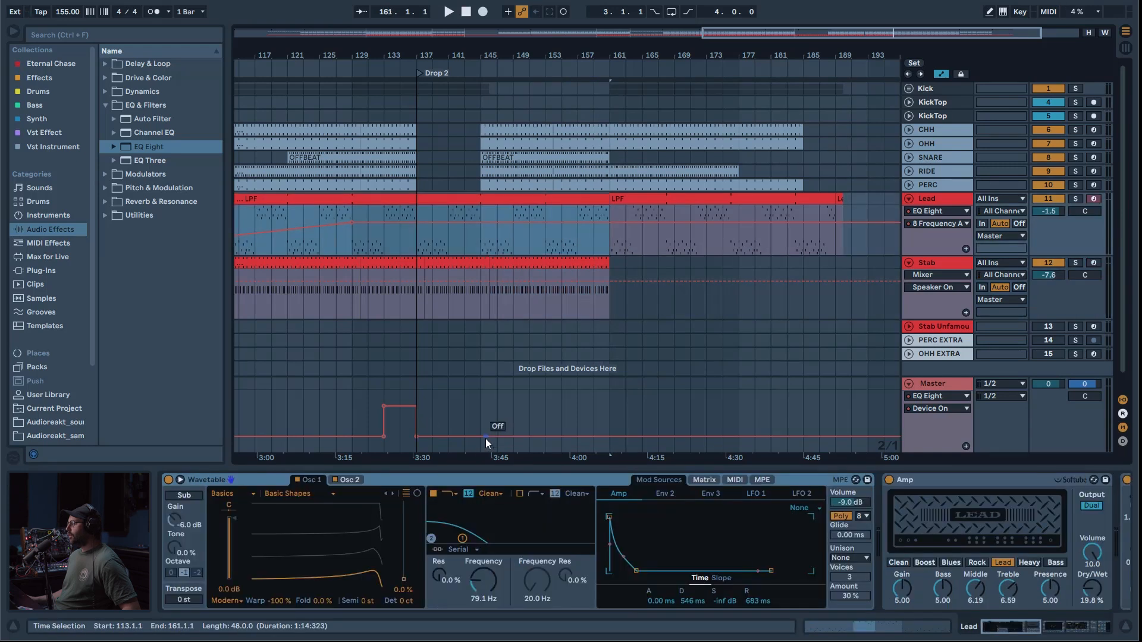
Step: Automate the Master's EQ Eight to switch on from bar 144 to 145 and fold the Lead and Stab tracks
click(483, 438)
drag(622, 91, 456, 88)
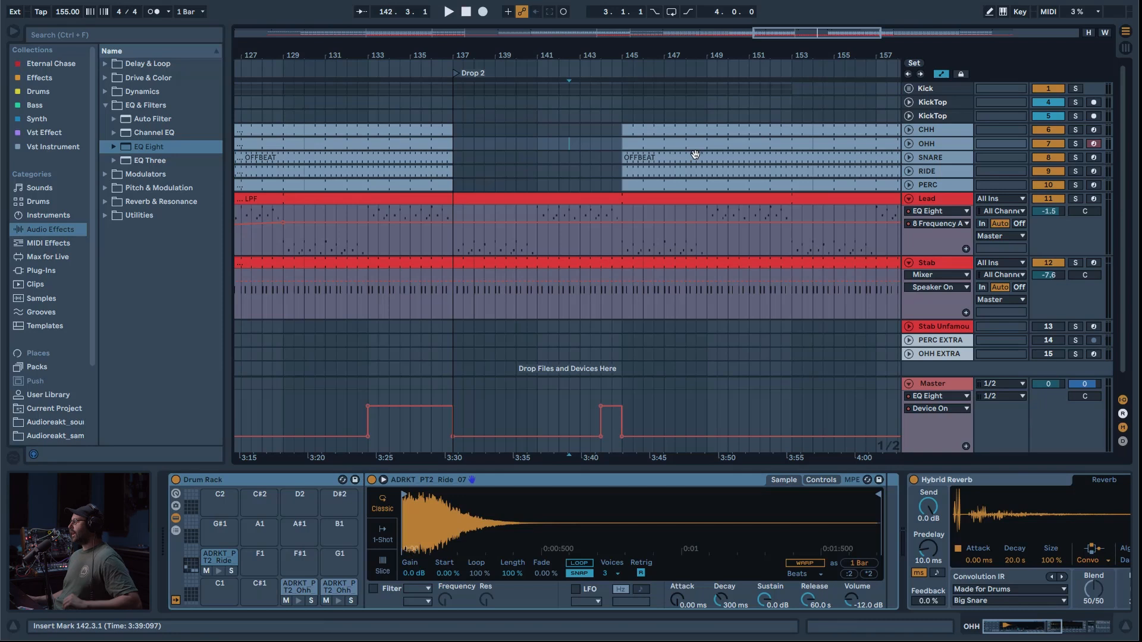
alt+click(908, 199)
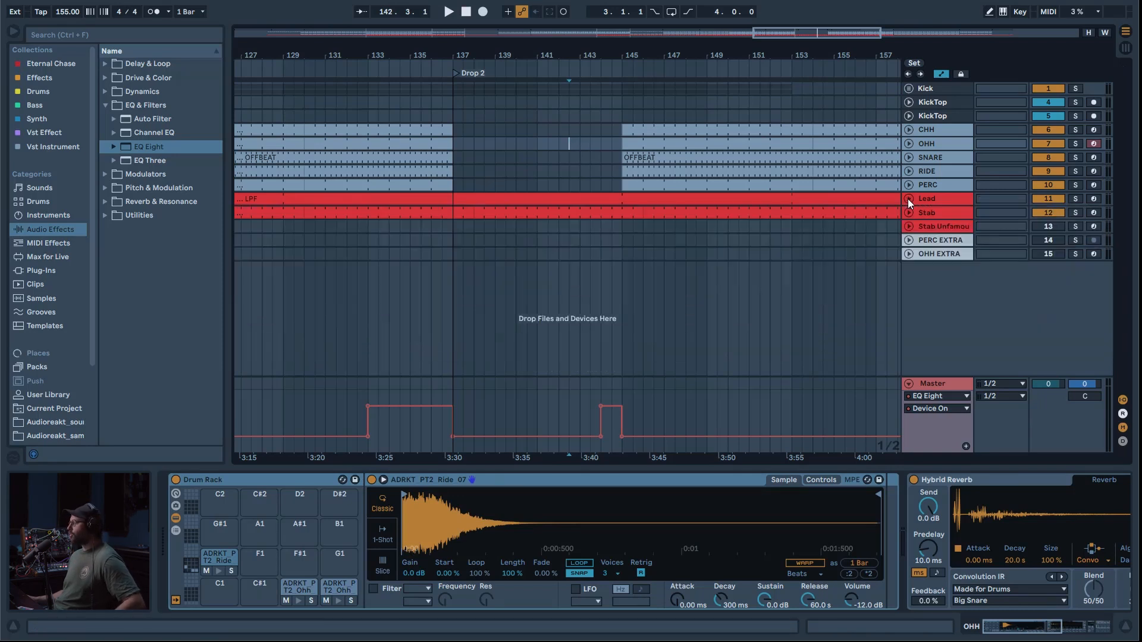
drag(778, 33, 674, 98)
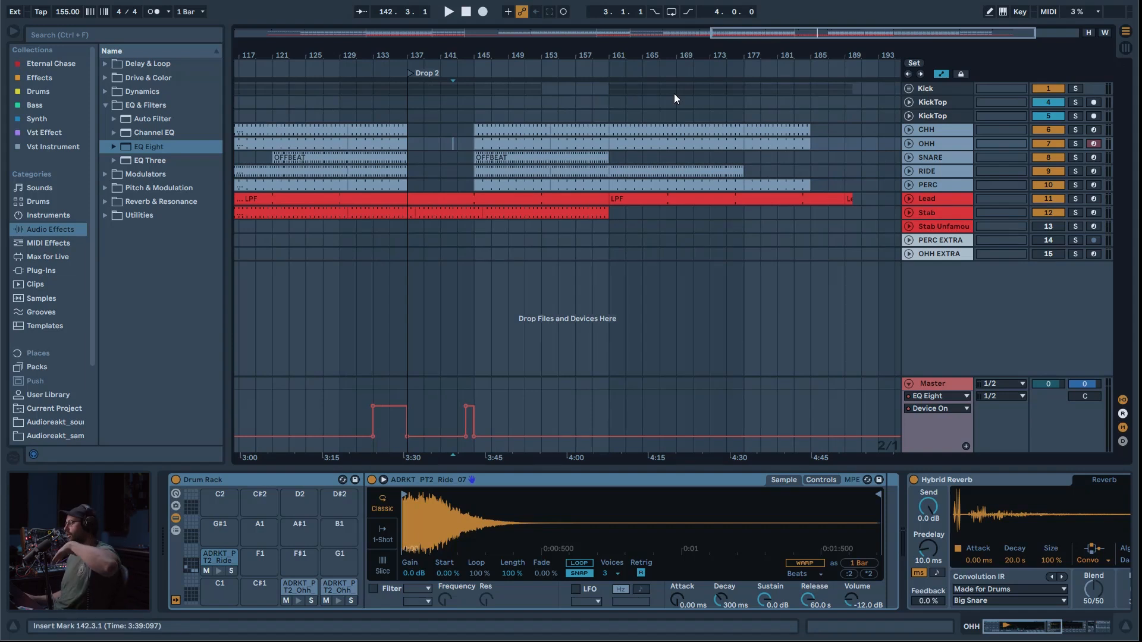
Step: Play the Drop 2 section from bar 135 while checking the Lead lane, and leave the Stab track unfolded
click(390, 256)
key(space)
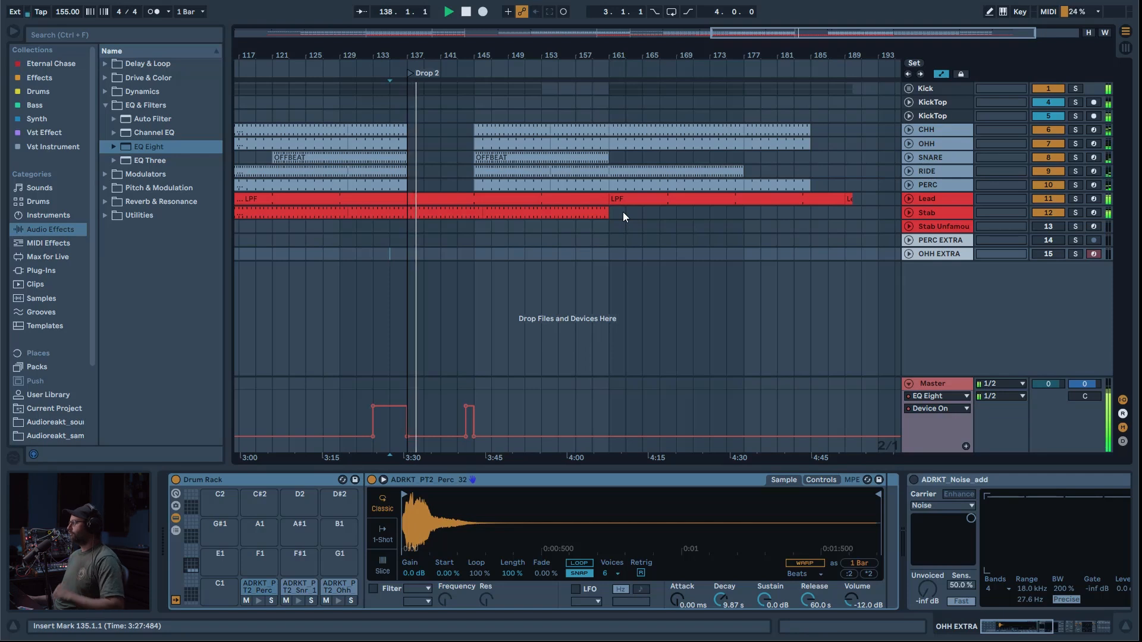
click(909, 198)
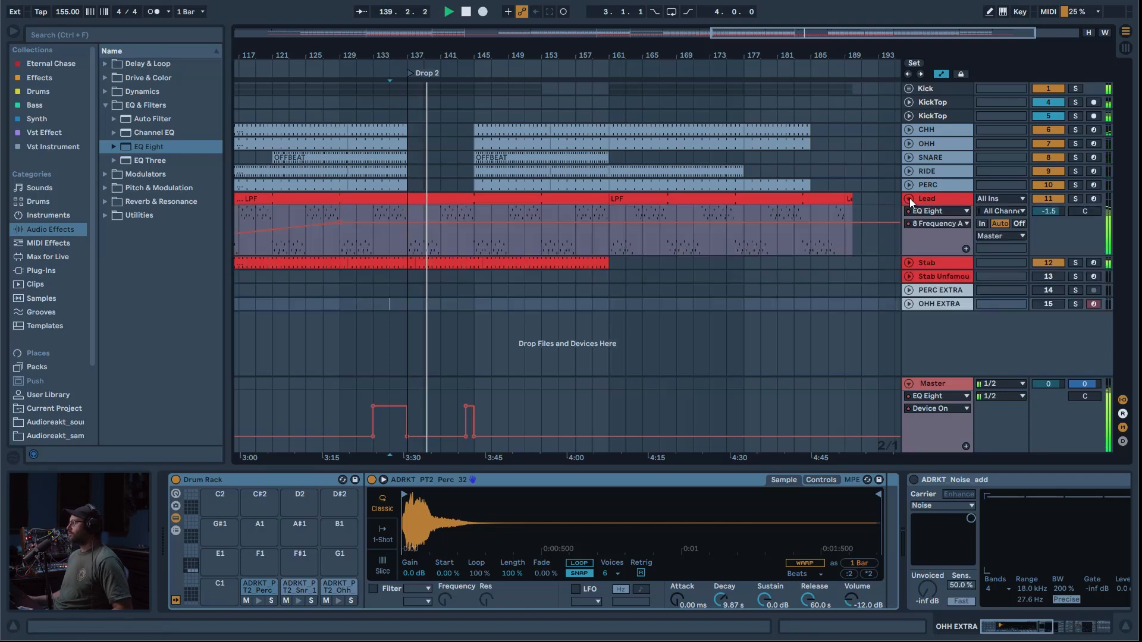
click(908, 198)
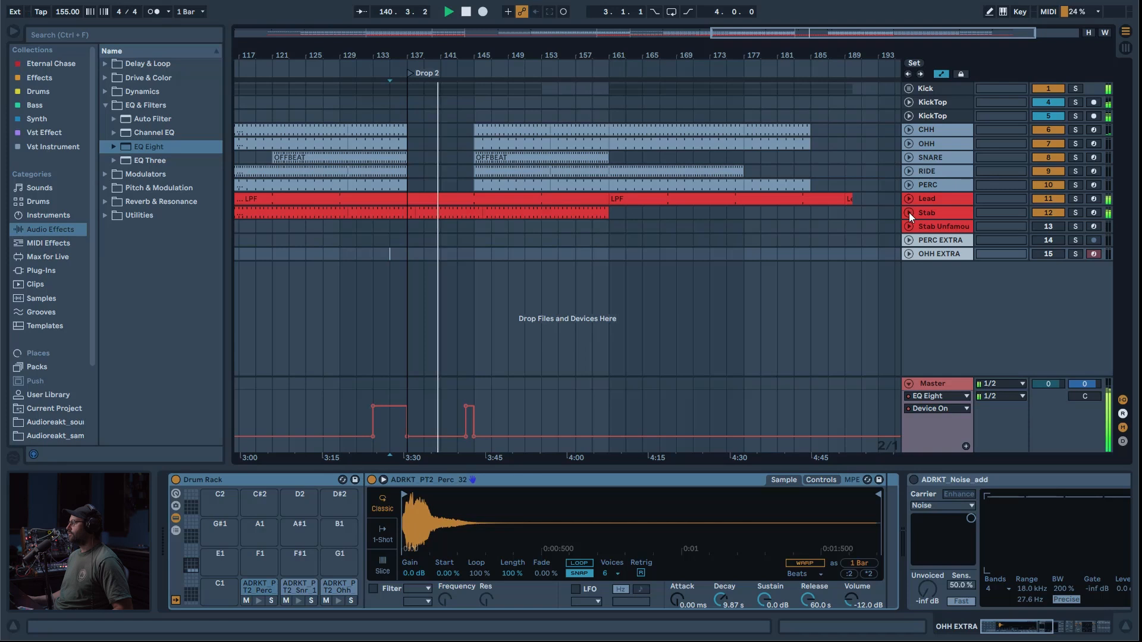
click(909, 212)
drag(478, 44, 461, 76)
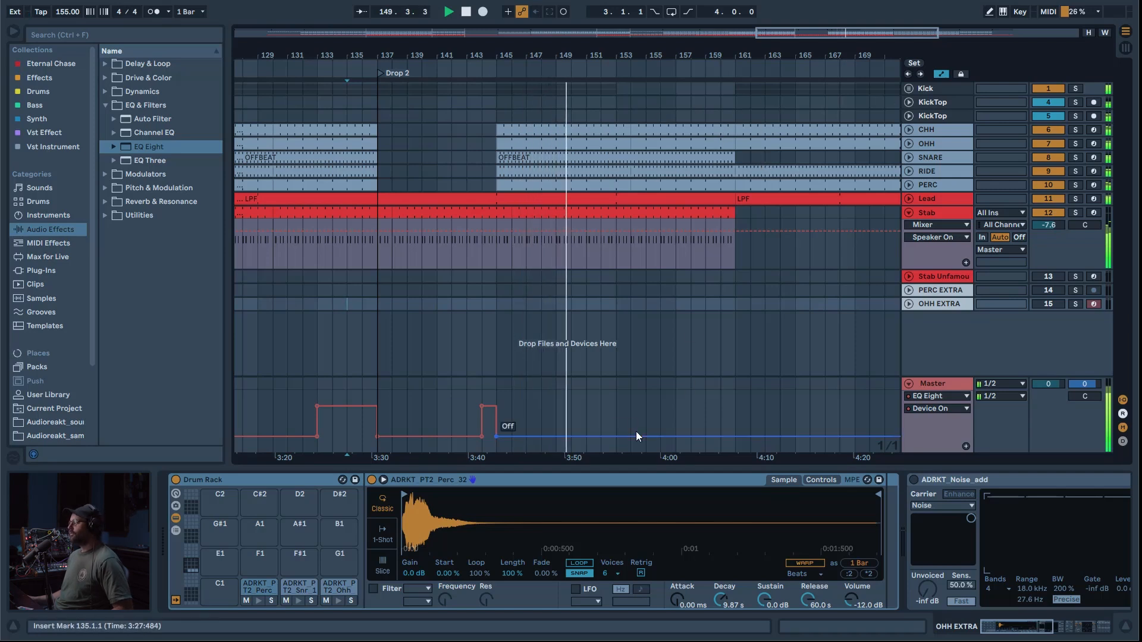
Step: Add a Master EQ Eight automation point at bar 153, plus locators named Break Final at bar 153 and Outro at bar 161
click(616, 437)
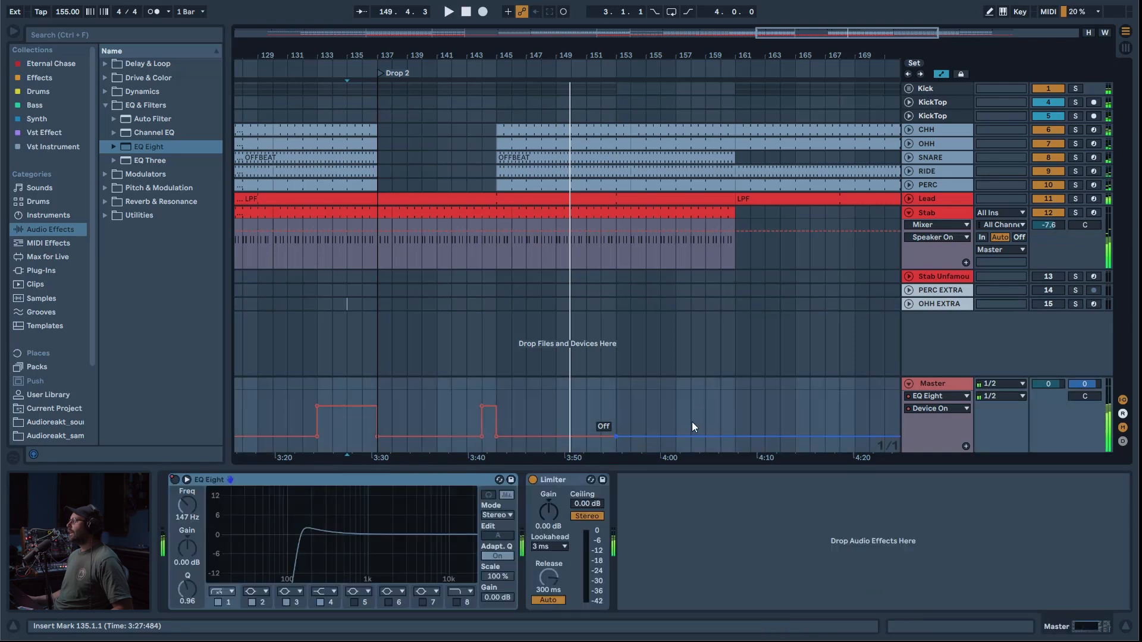
right_click(614, 65)
click(642, 104)
right_click(737, 64)
click(761, 101)
text(Outro)
Step: Play the transition into the Outro from bar 160
click(722, 98)
key(space)
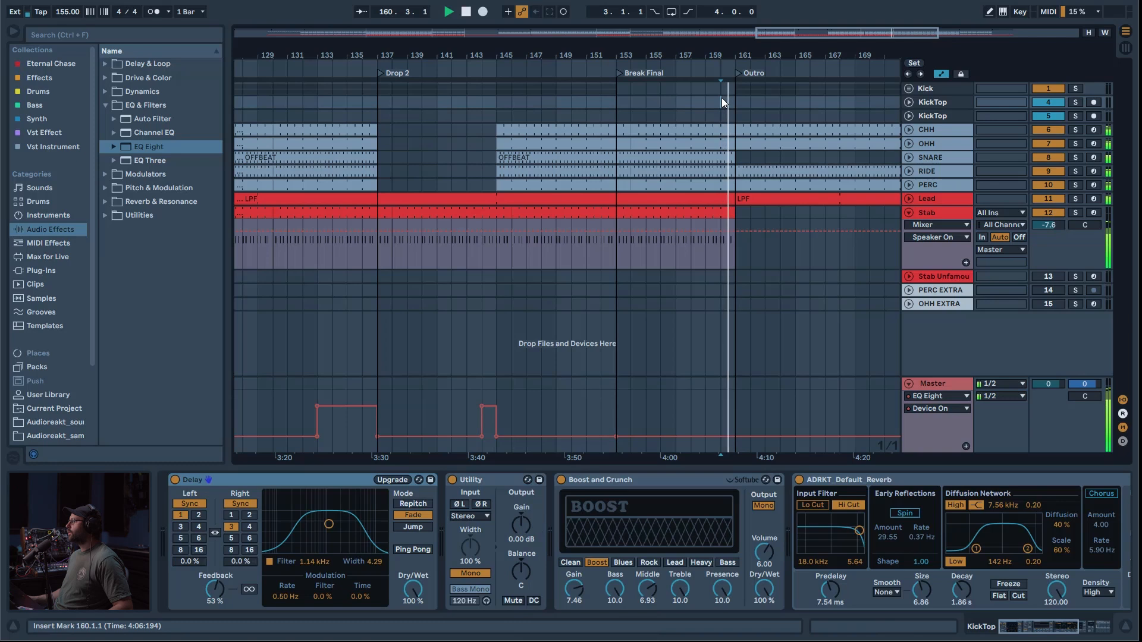
drag(858, 31, 909, 23)
key(space)
Step: Unfold the Lead and Stab tracks and ramp the Lead's EQ Eight filter frequency down from bar 153 to 161
click(909, 198)
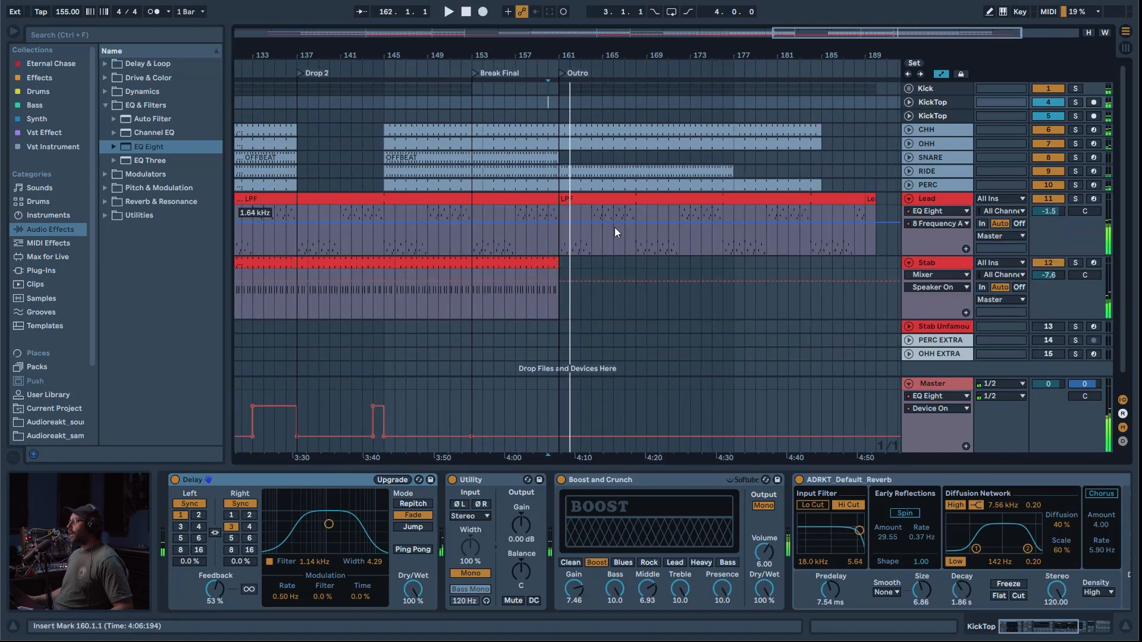
click(557, 224)
drag(558, 224, 559, 241)
Step: Show the Stab's EQ Eight band 8 frequency automation and ramp it down from bar 153 to 125 Hz at bar 161
click(475, 284)
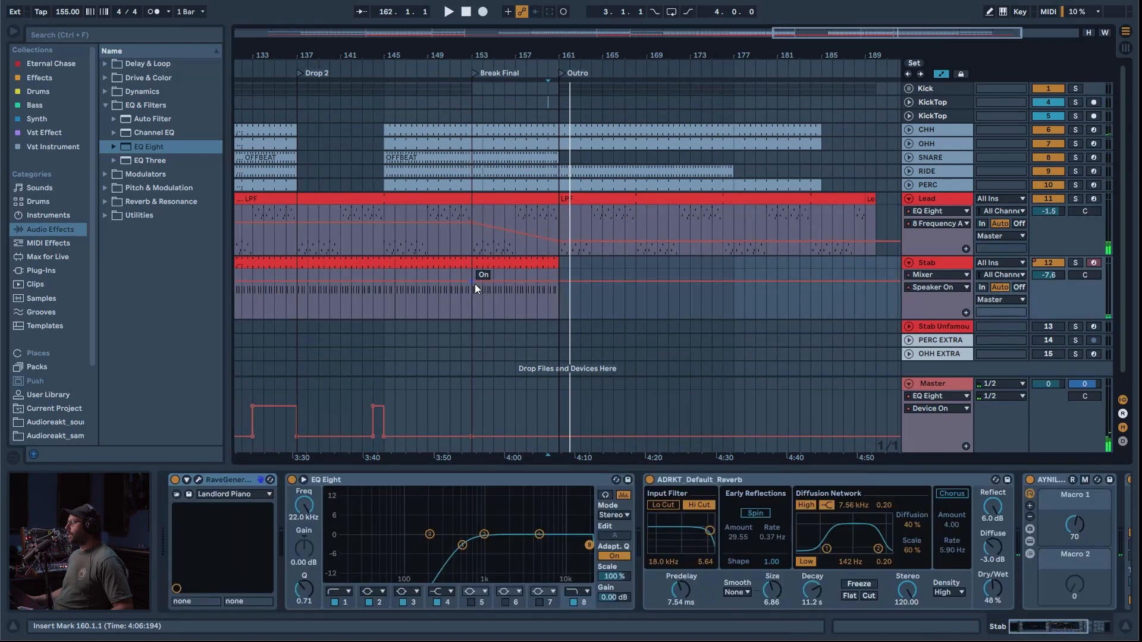
click(946, 266)
click(305, 507)
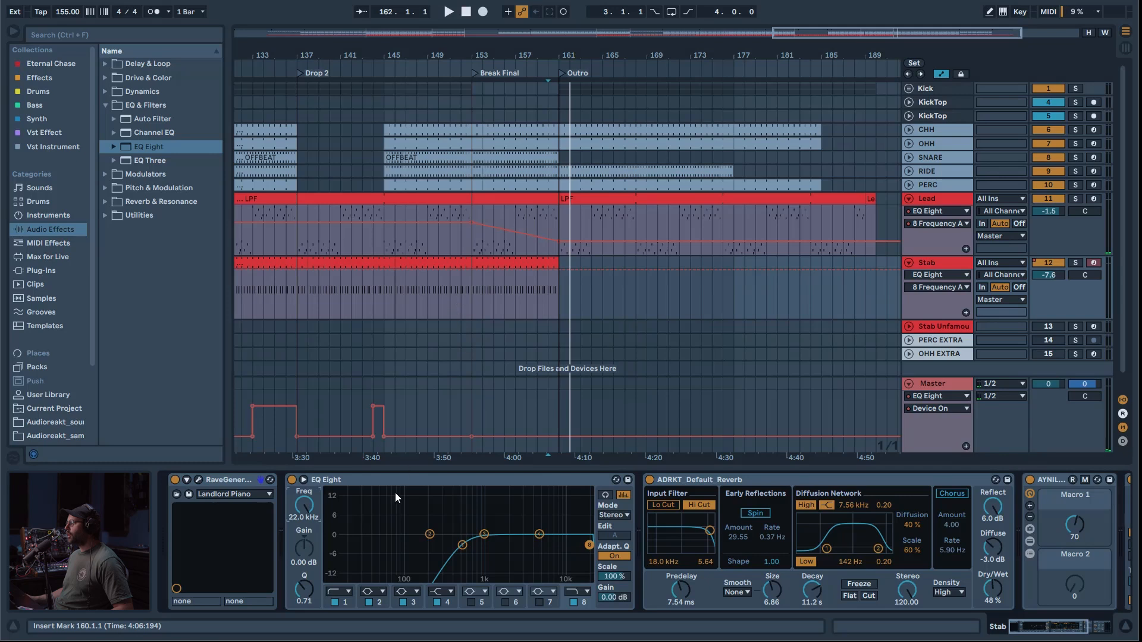
click(482, 270)
drag(558, 269, 558, 301)
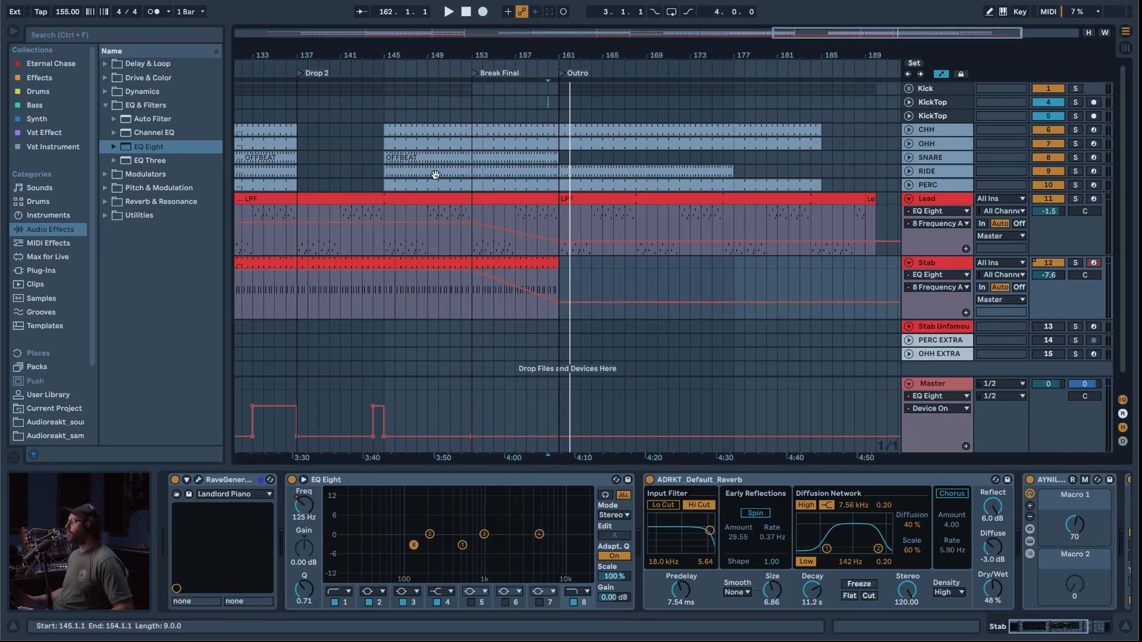
Step: Play the Break Final from bar 152 and automate the Master's EQ Eight to switch on from bar 153 to 157
click(463, 117)
key(space)
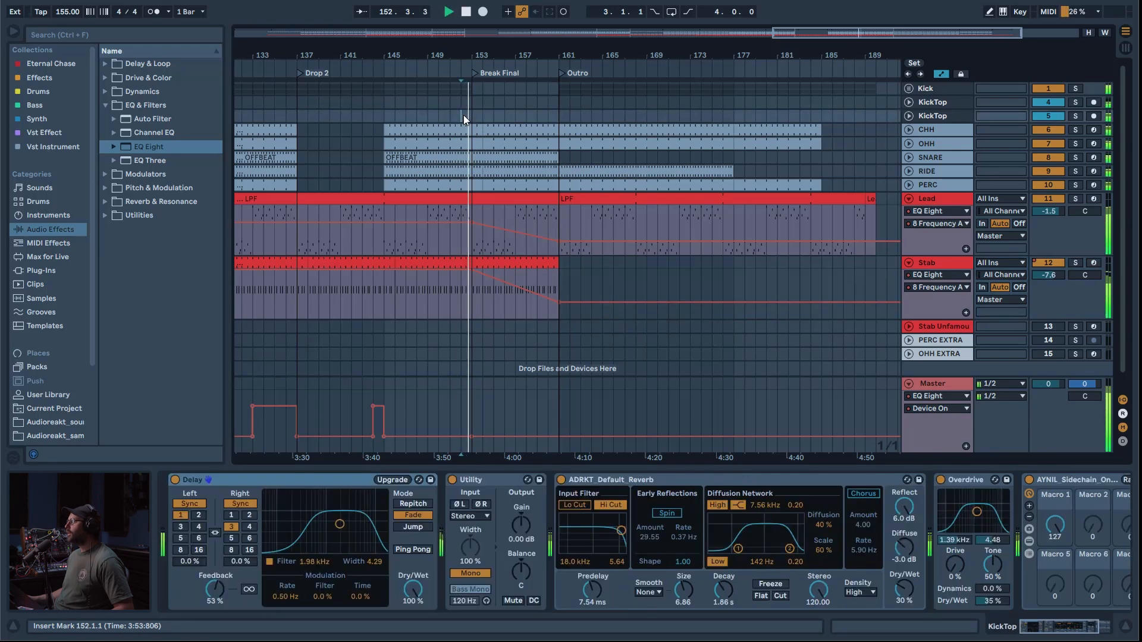
key(space)
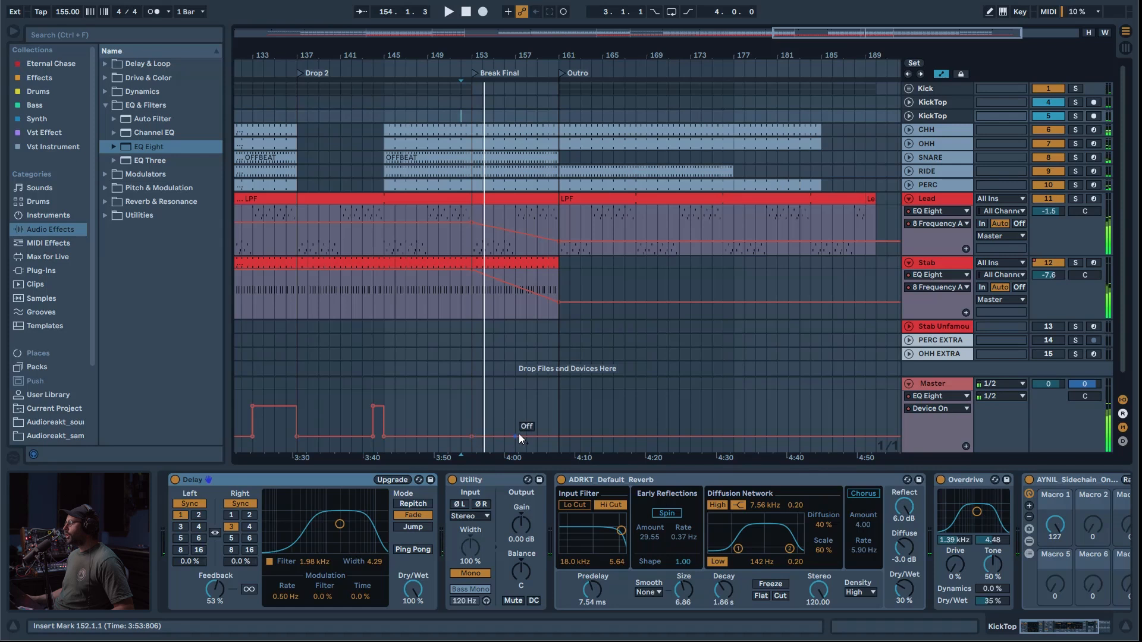
click(514, 438)
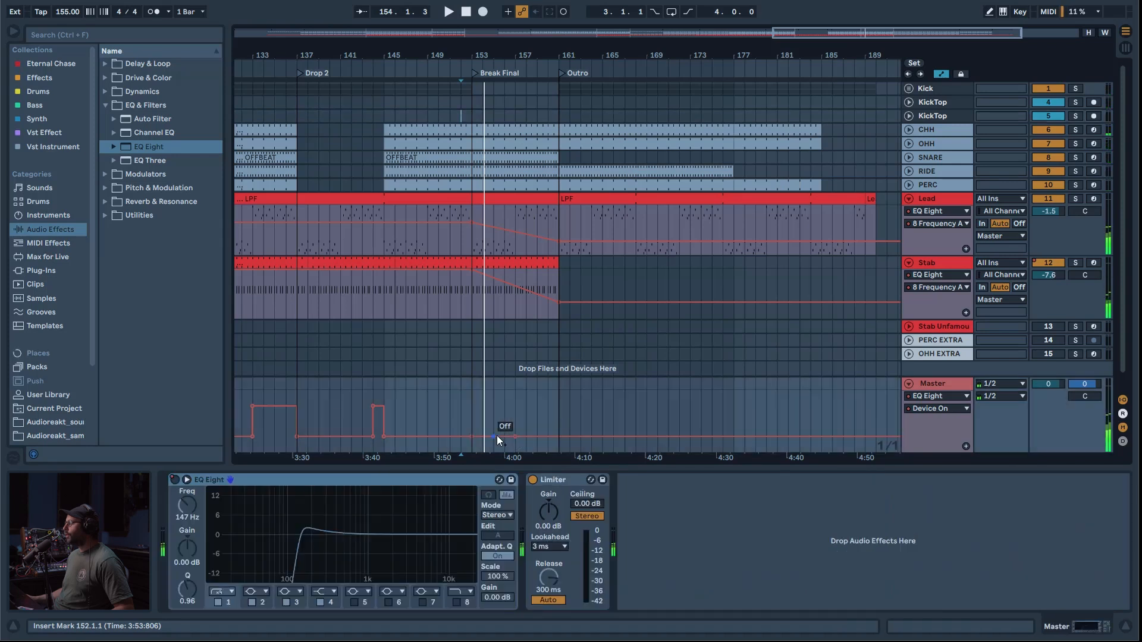
Step: Duplicate the Kick section from bars 149–153 into bars 153–157 and play from bar 152
drag(469, 88, 425, 91)
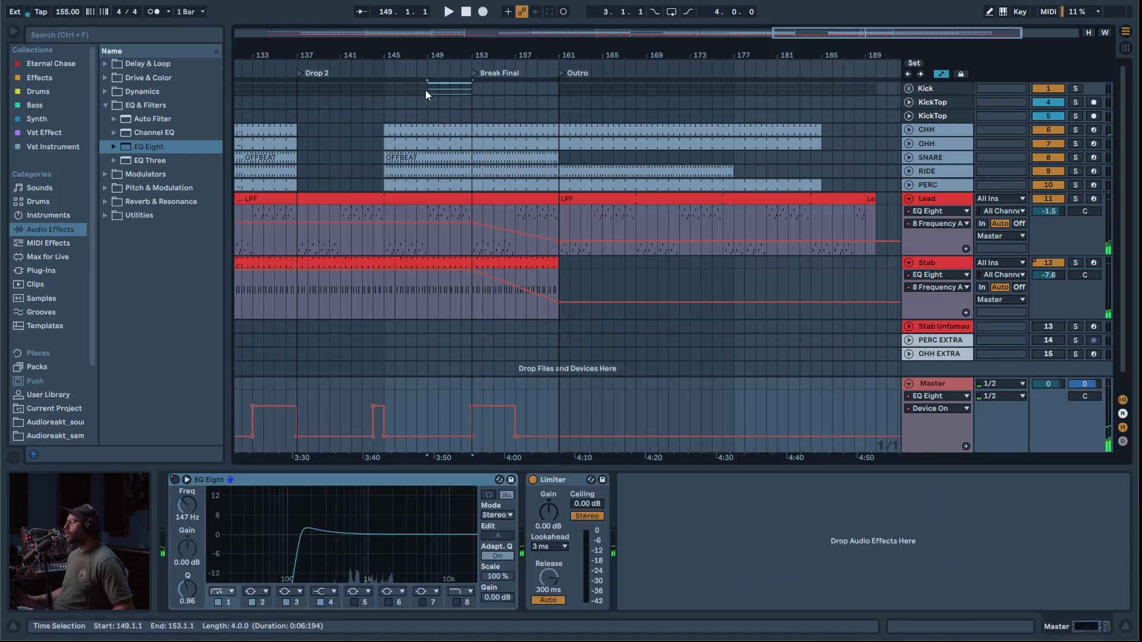
key(ctrl+d)
click(460, 113)
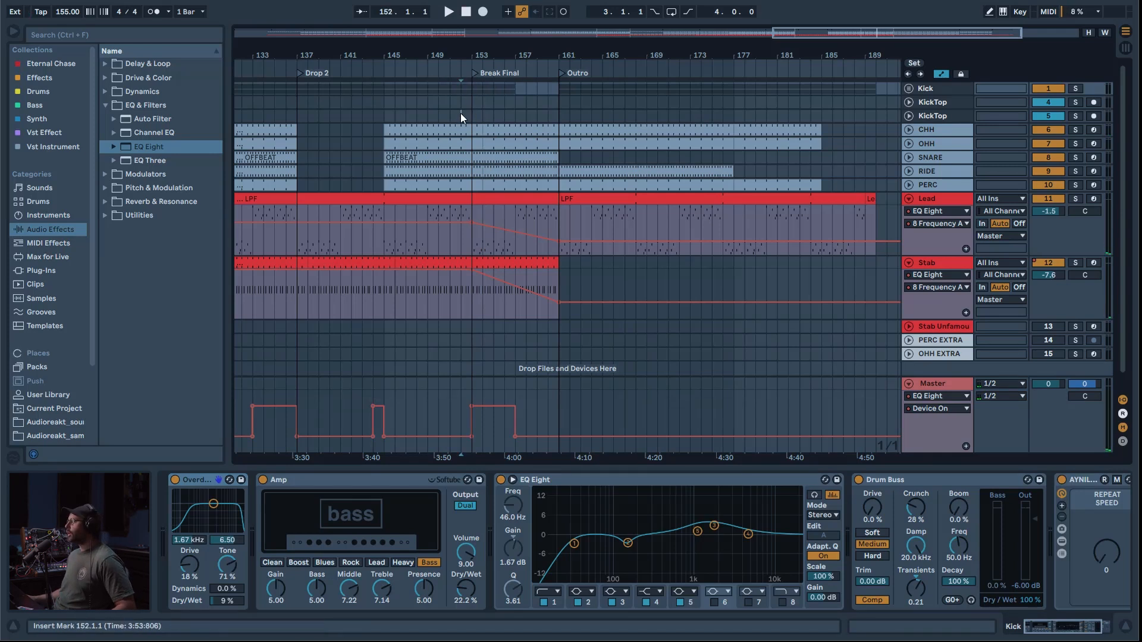
key(space)
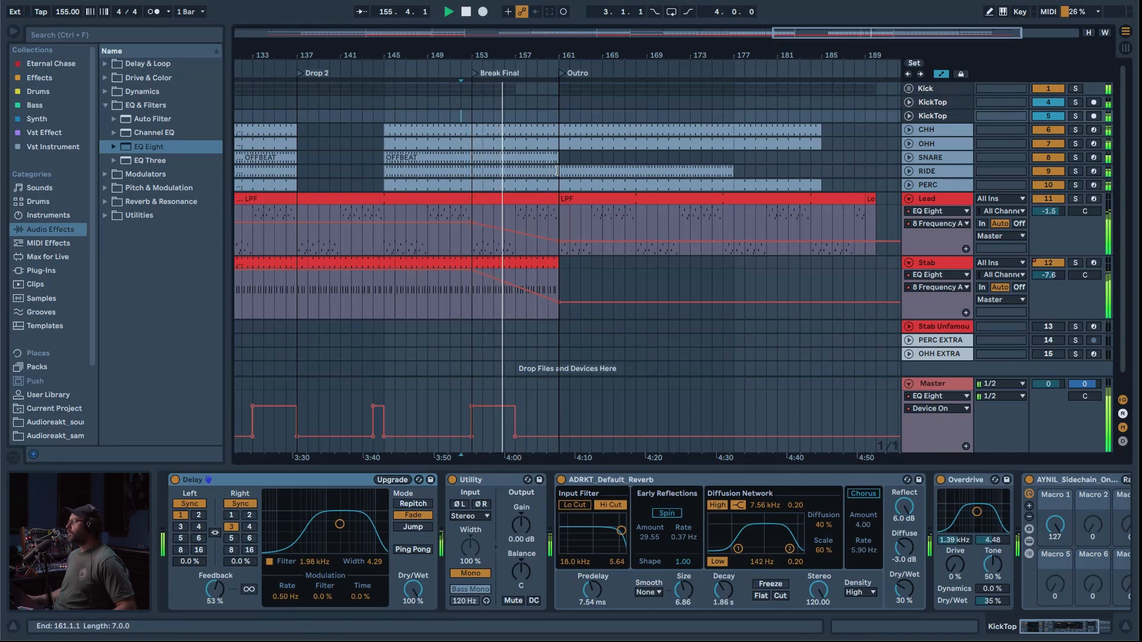
Step: Clear the RIDE between bars 157 and 161, raise the Lead's filter frequency breakpoint at bar 161, and play from bar 156
click(515, 170)
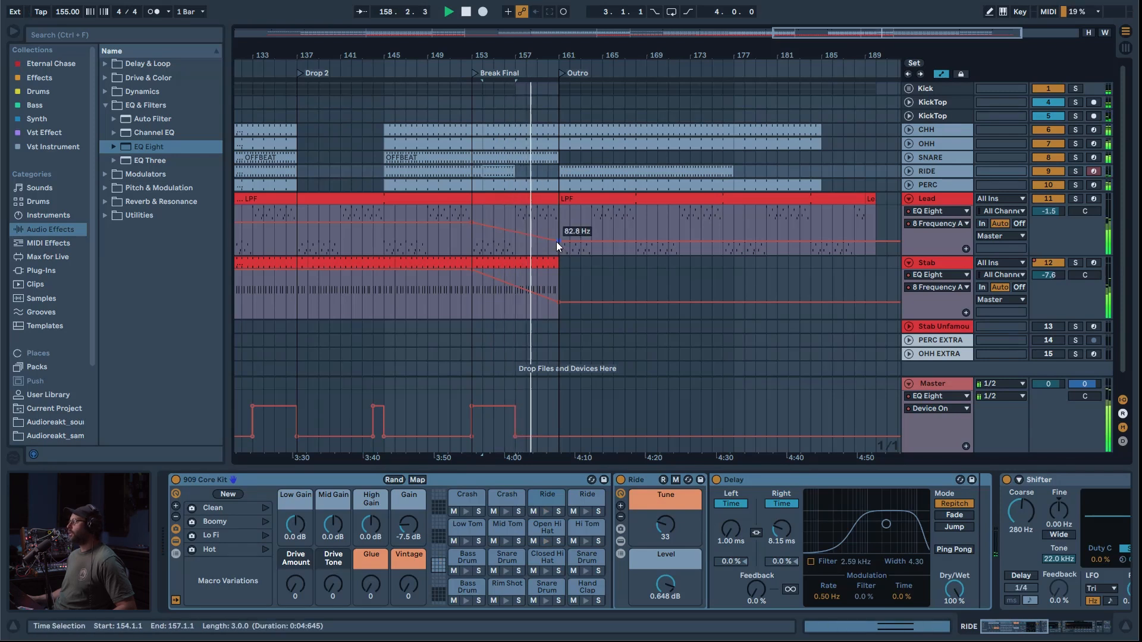
key(space)
drag(557, 241, 557, 229)
click(501, 245)
key(space)
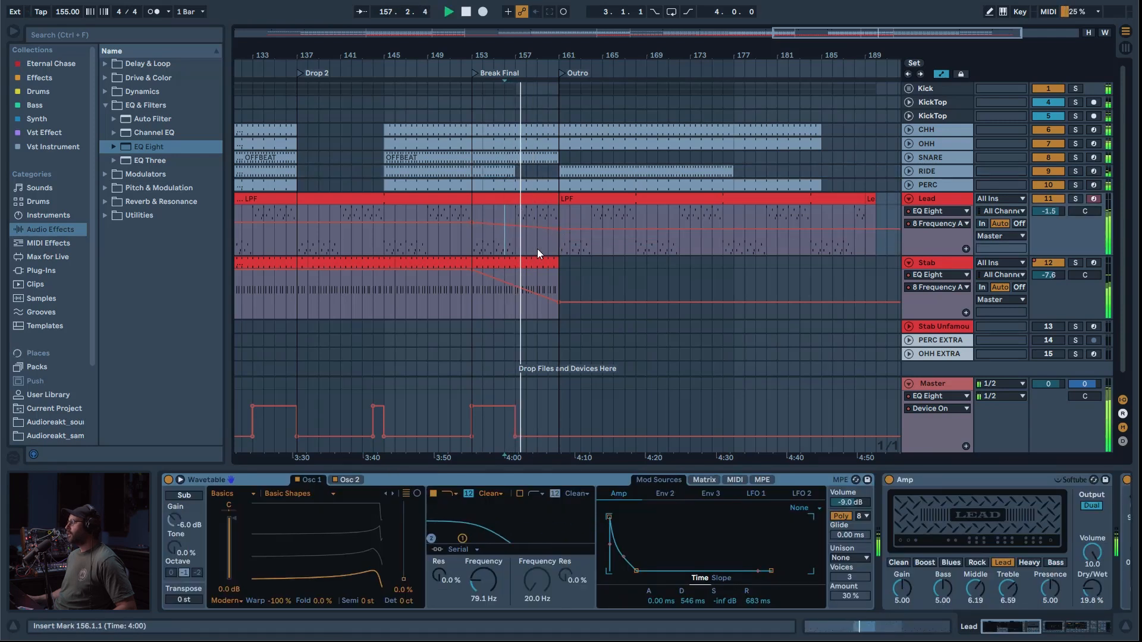
key(space)
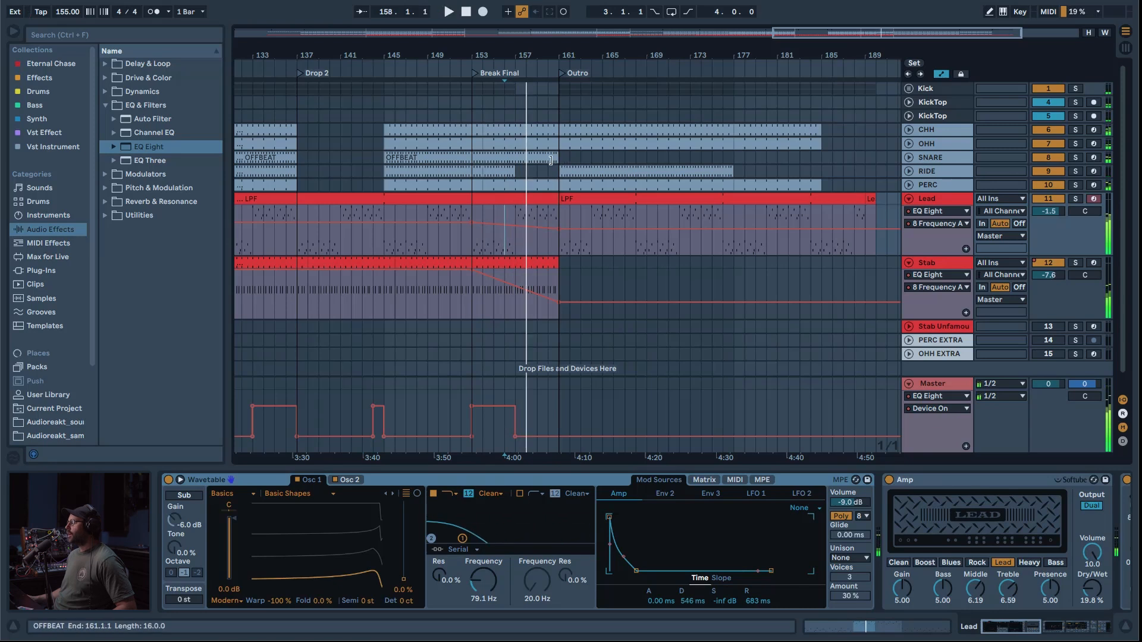
Step: Shorten the SNARE's OFFBEAT clip to end at bar 153 and, while playing from bar 152, extend the RIDE clip to bar 161
click(547, 158)
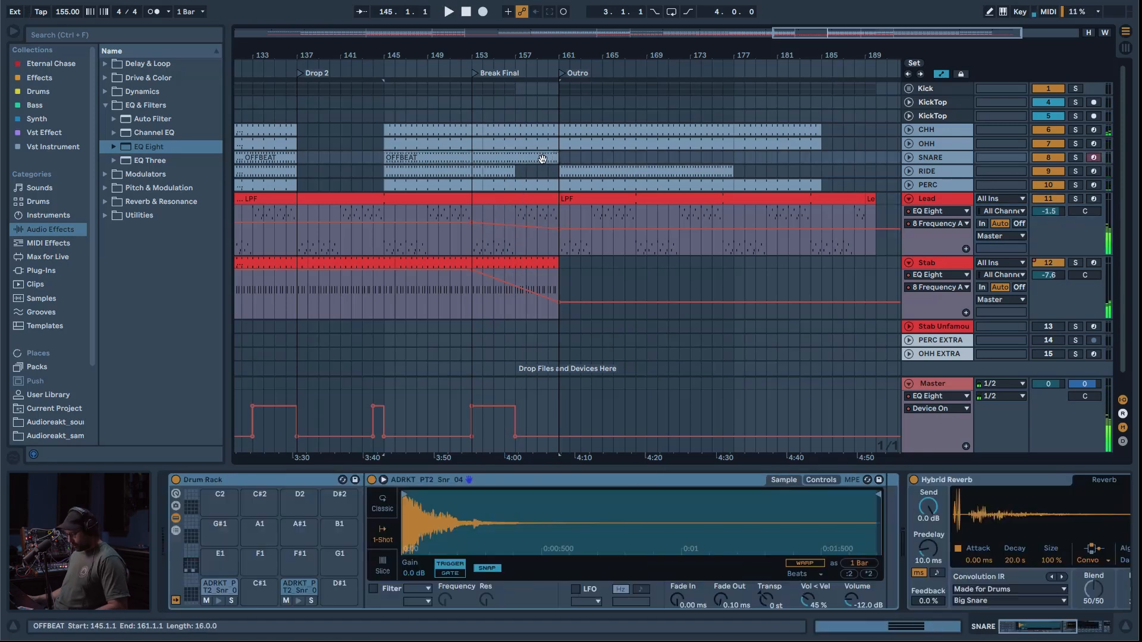
drag(555, 160, 472, 159)
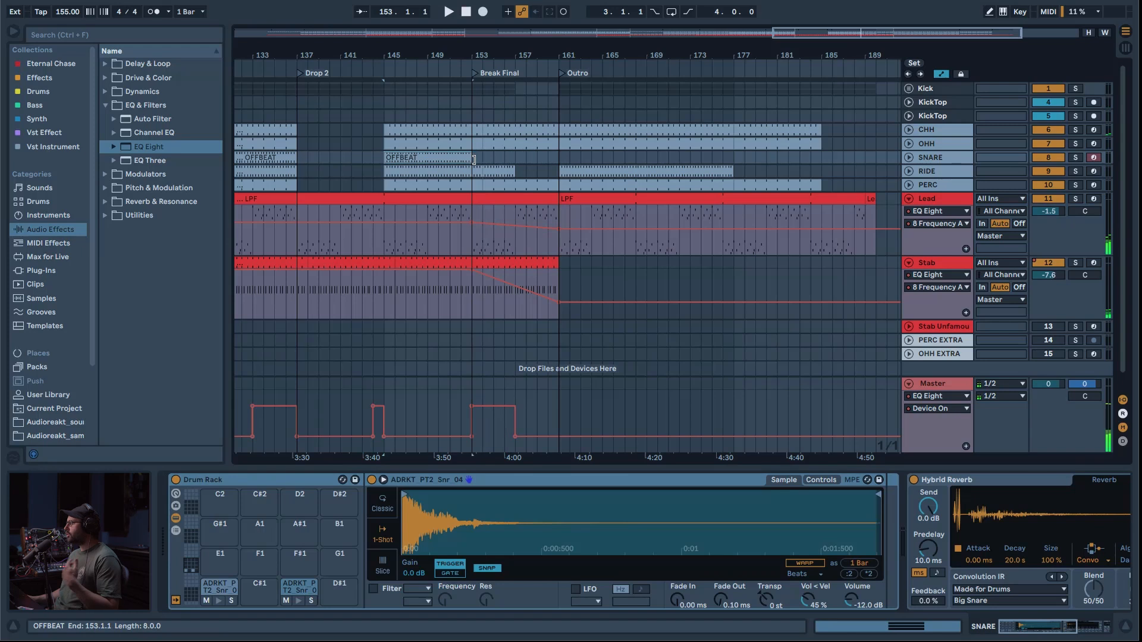
click(456, 248)
key(space)
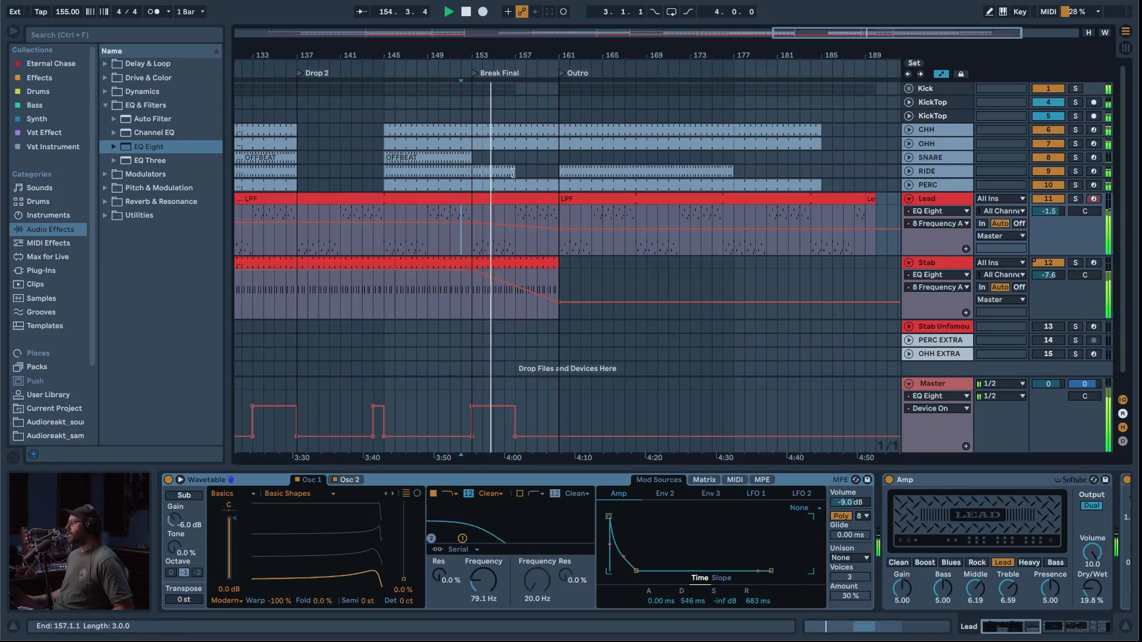
drag(515, 171, 555, 172)
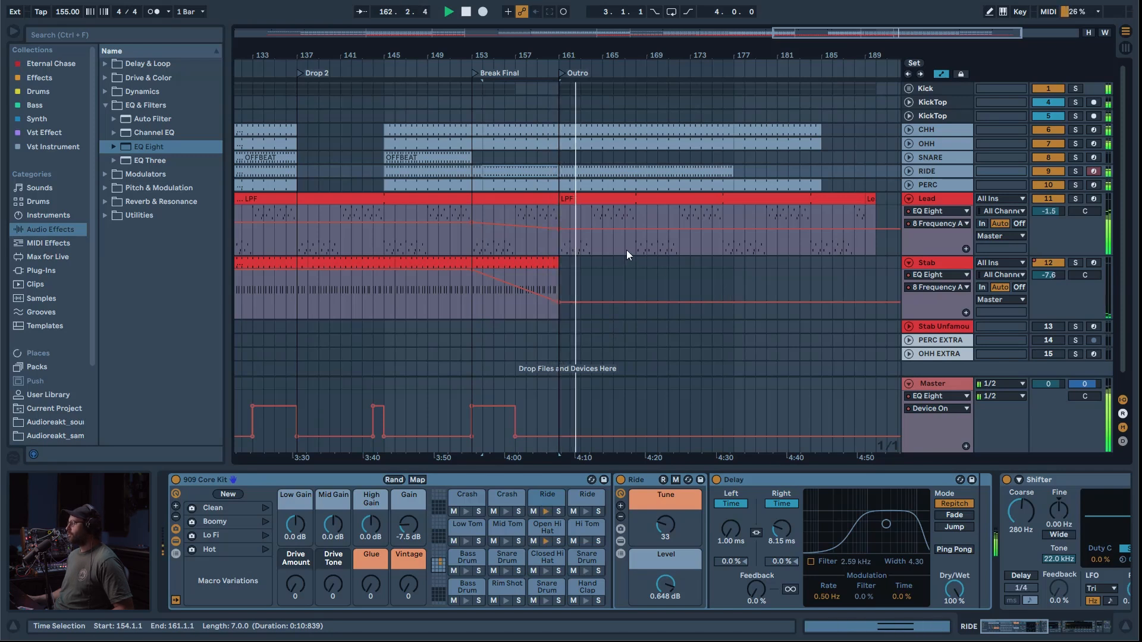
Step: Stop playback and shorten the Outro clips so the RIDE ends at bar 169 and the PERC at bar 177
click(616, 62)
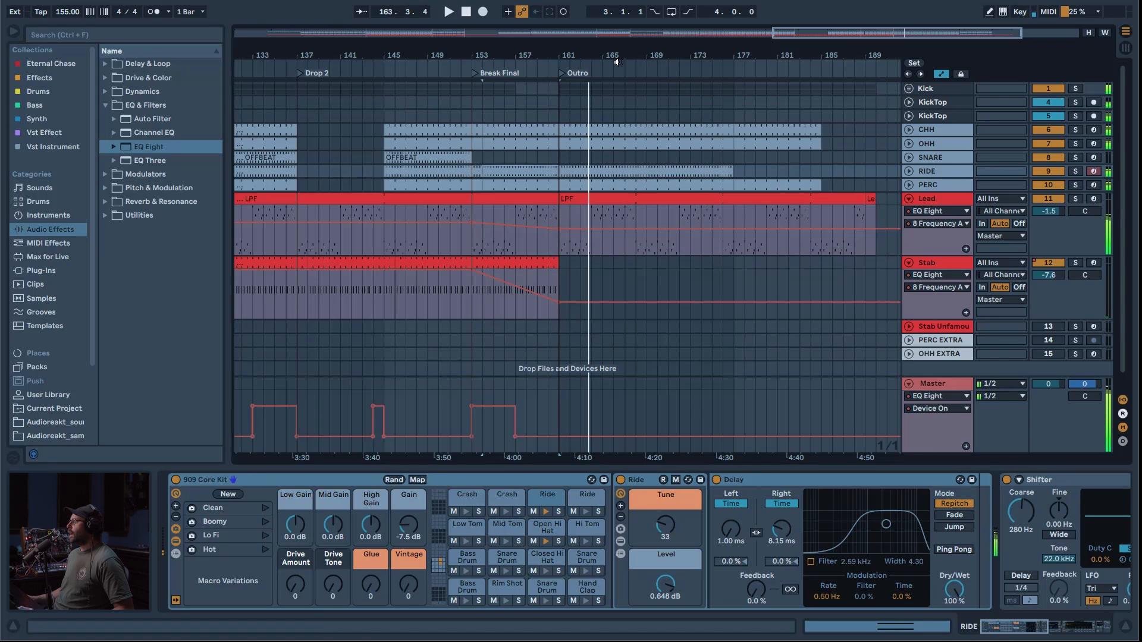
drag(800, 33, 799, 20)
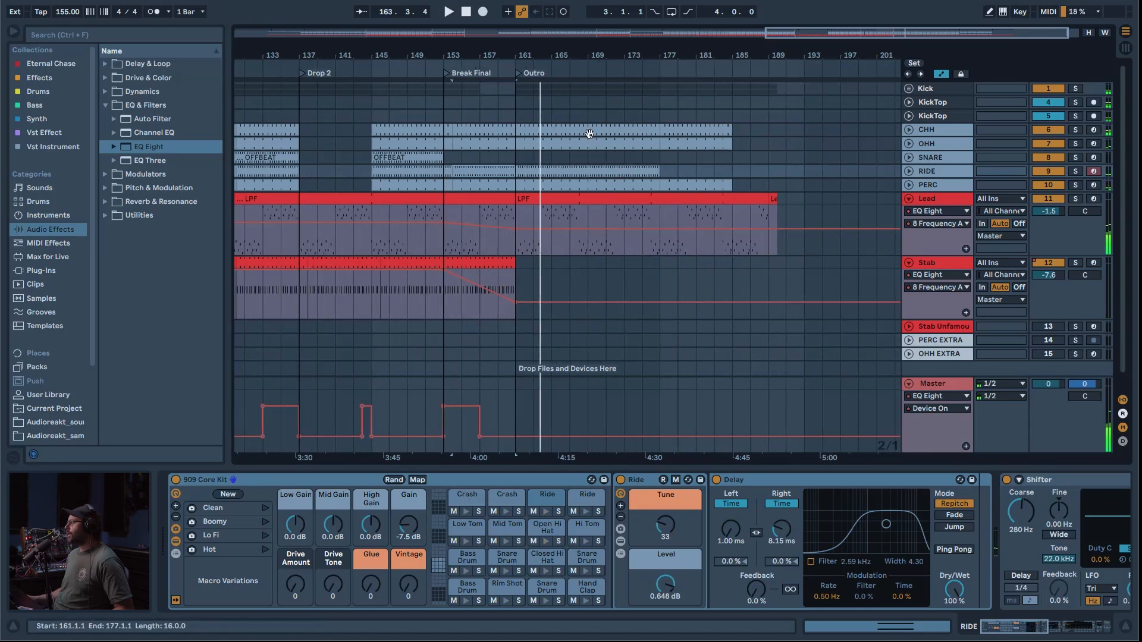
drag(658, 171, 586, 171)
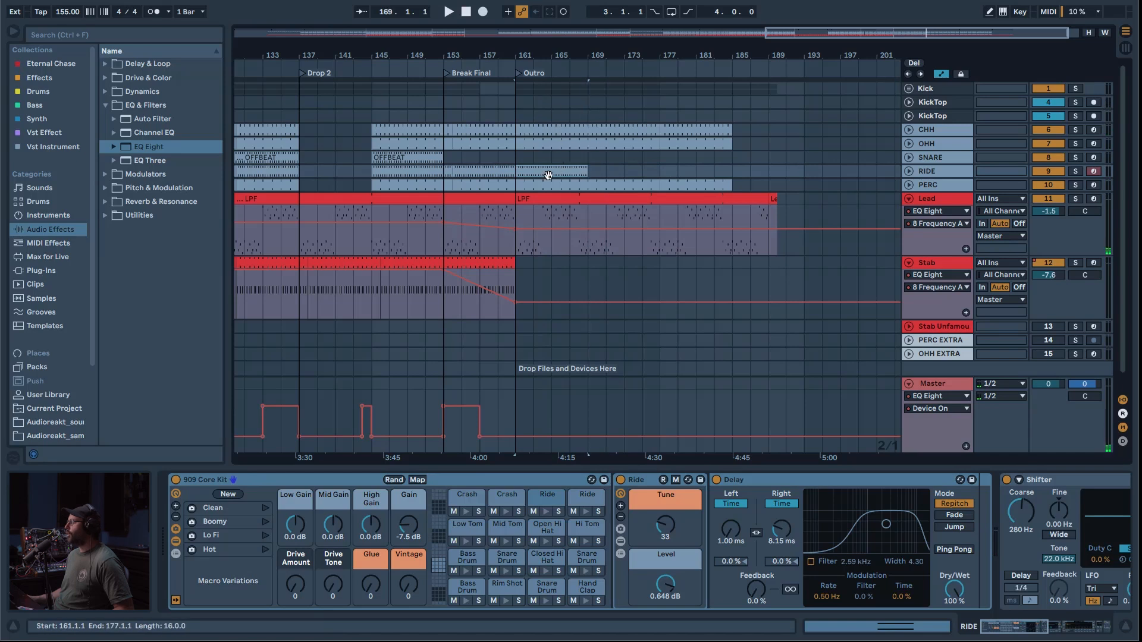
drag(731, 186, 661, 187)
click(661, 187)
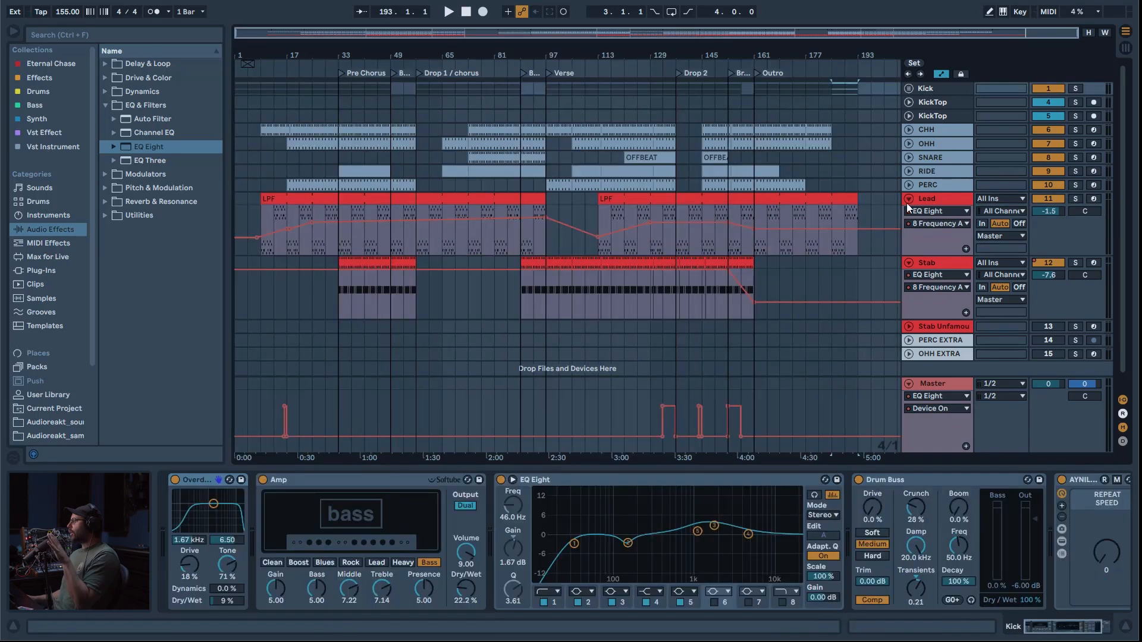
Step: Fold the Lead and Stab tracks in the arrangement
click(907, 199)
click(912, 213)
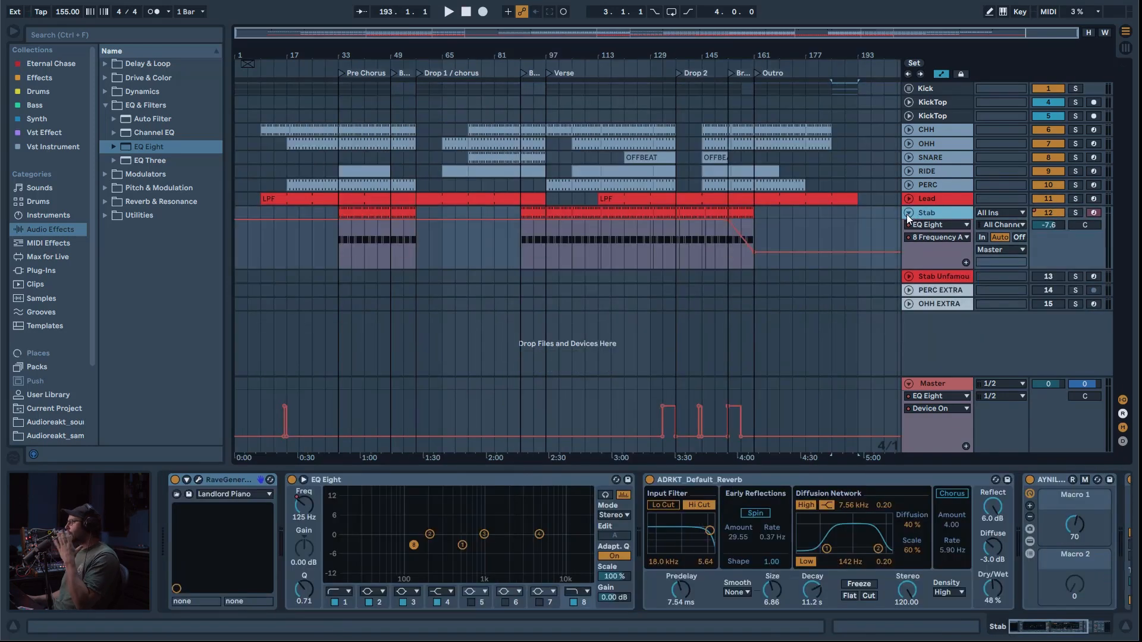
click(906, 214)
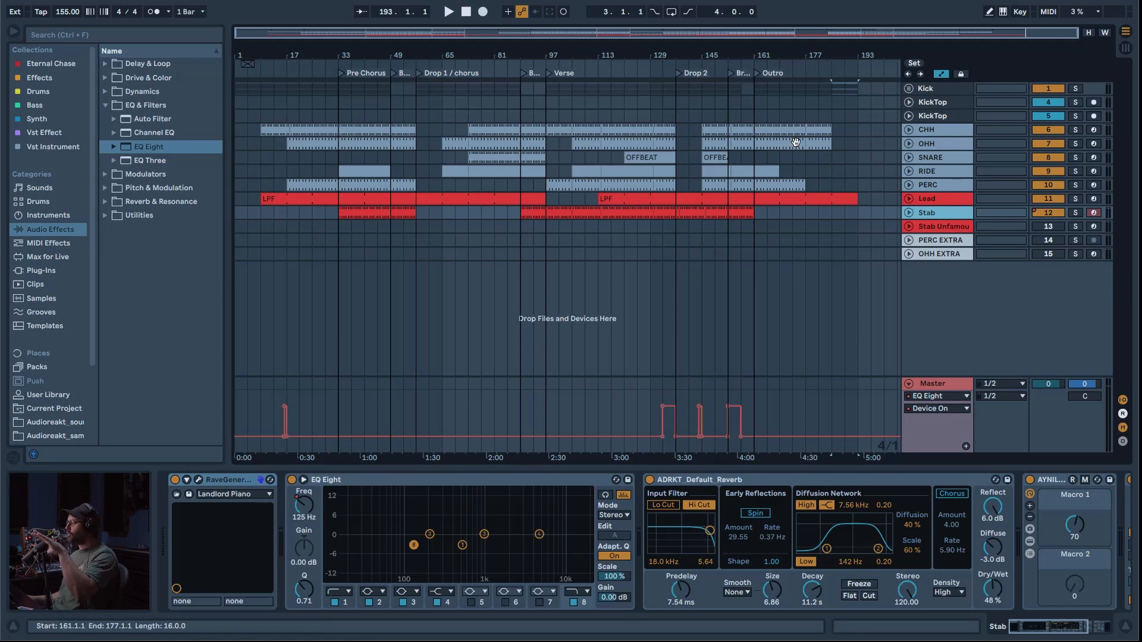
Step: Try shifting all tracks and the Master automation from bar 97 onward eight bars to bar 105, and undo the shift
drag(498, 30, 606, 31)
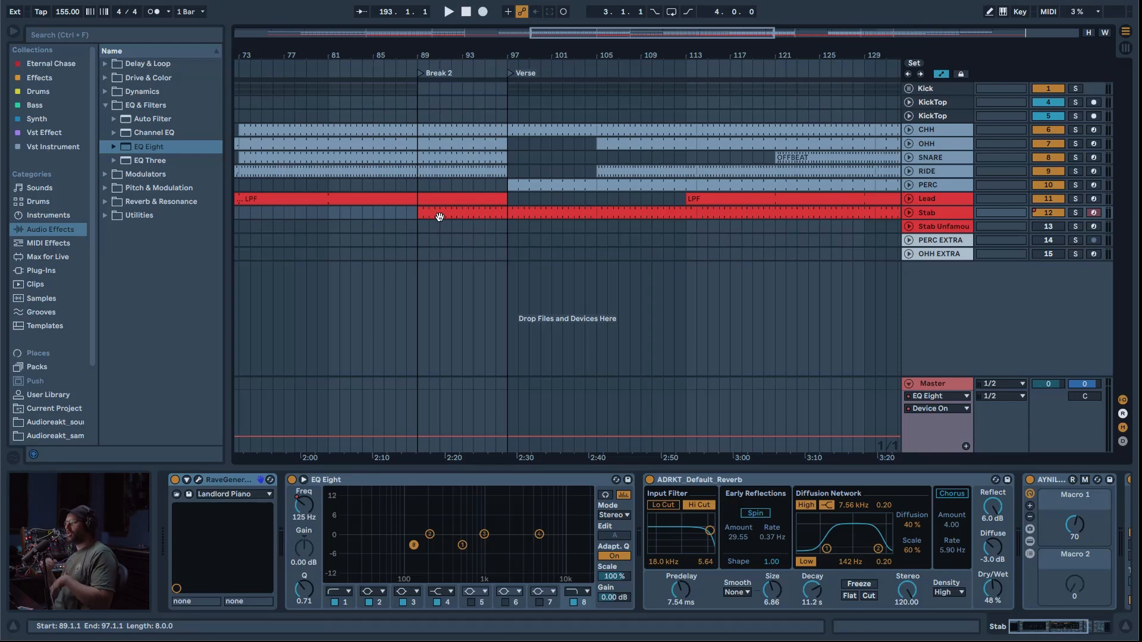
double_click(621, 36)
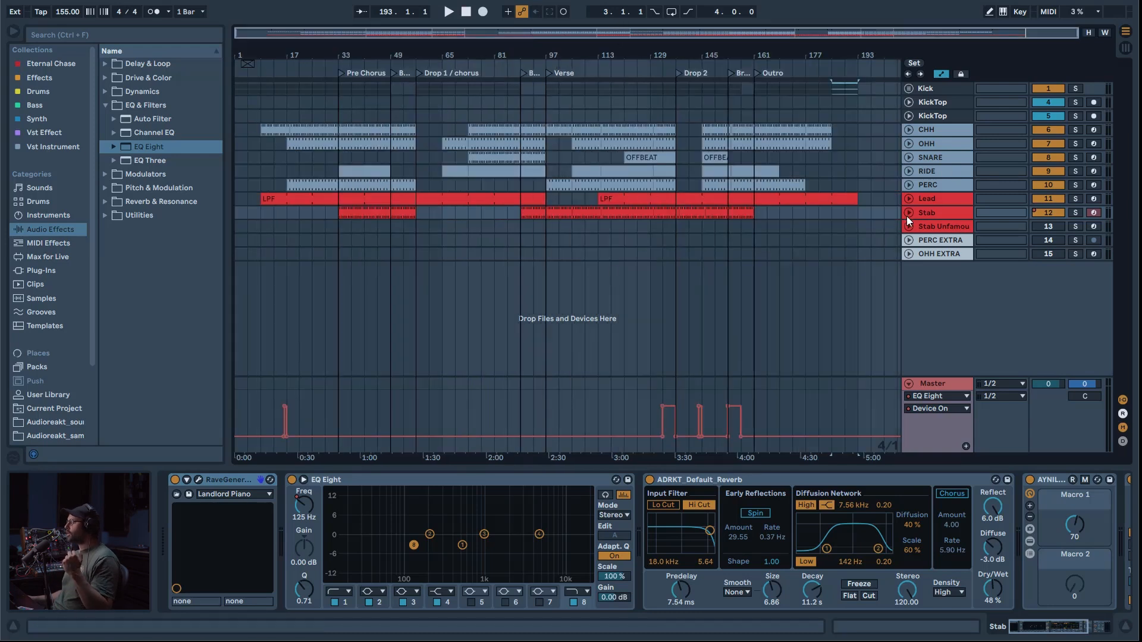
drag(868, 393, 580, 130)
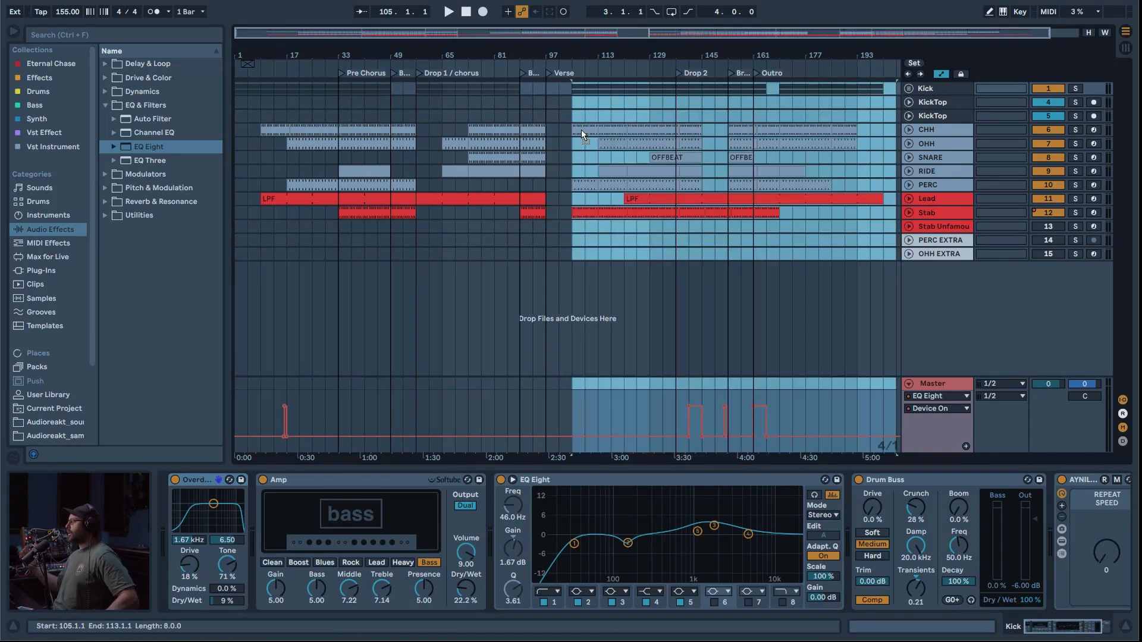
key(ctrl+z)
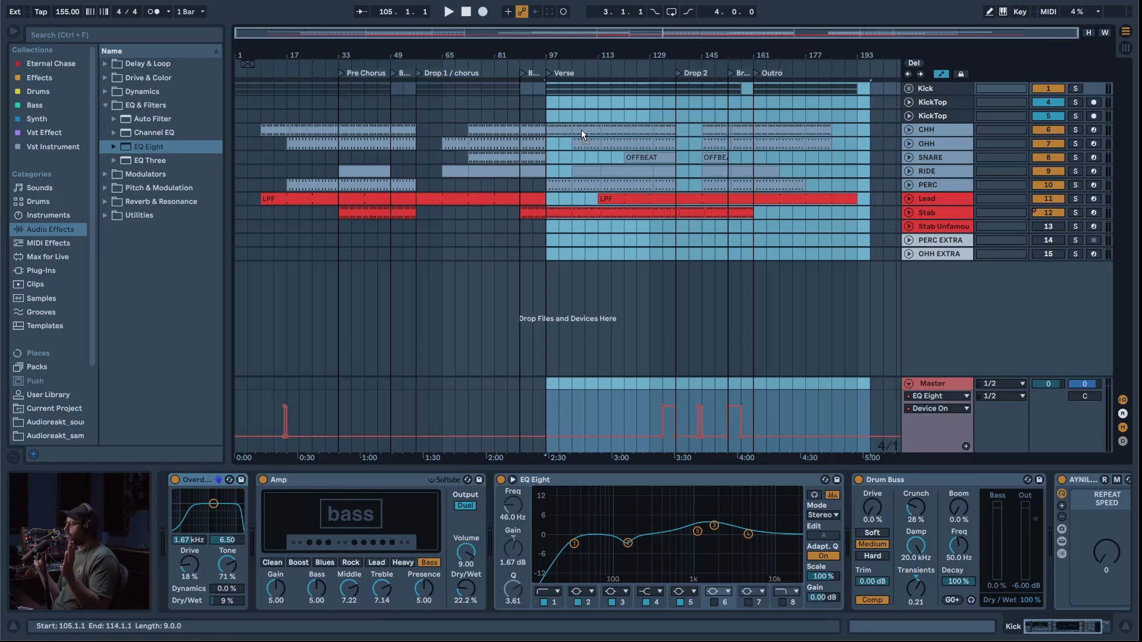
click(854, 252)
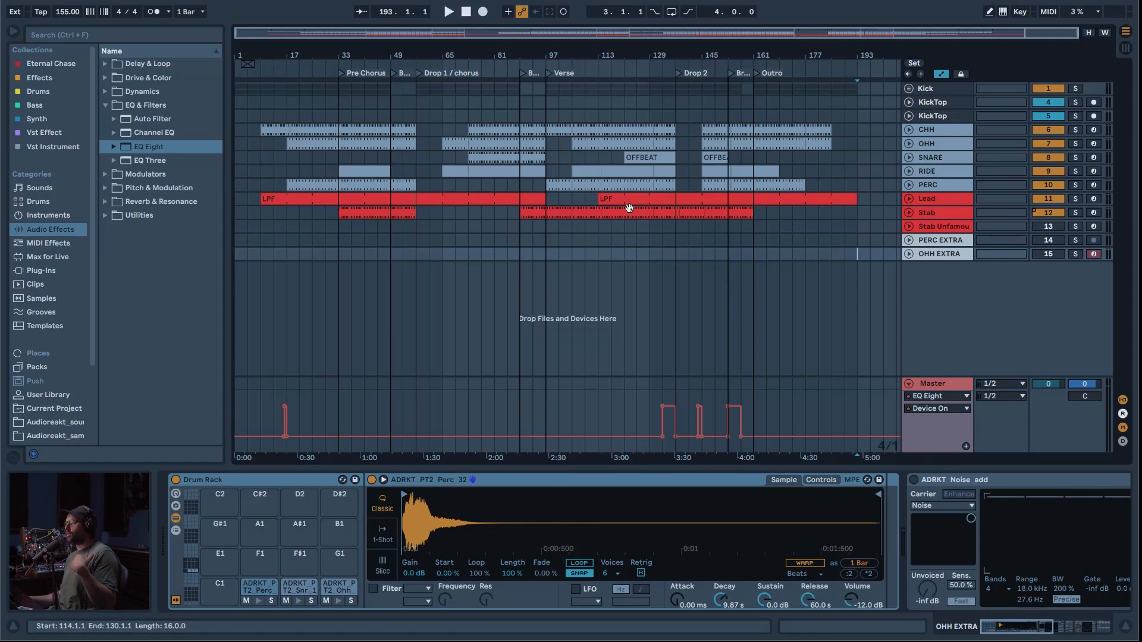
key(Tab)
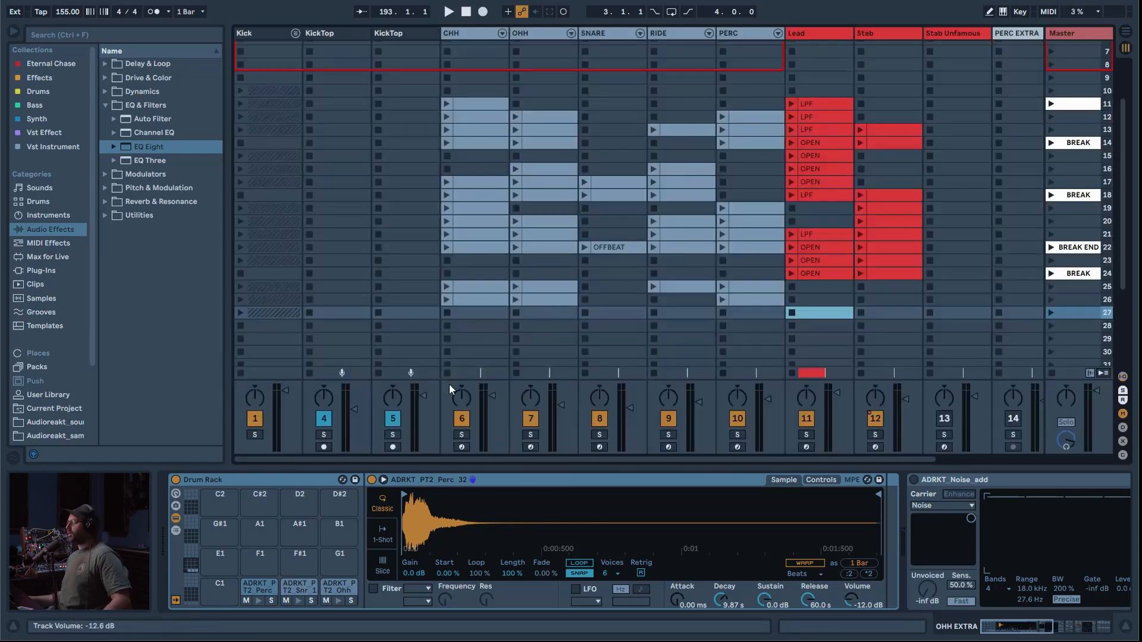
key(Tab)
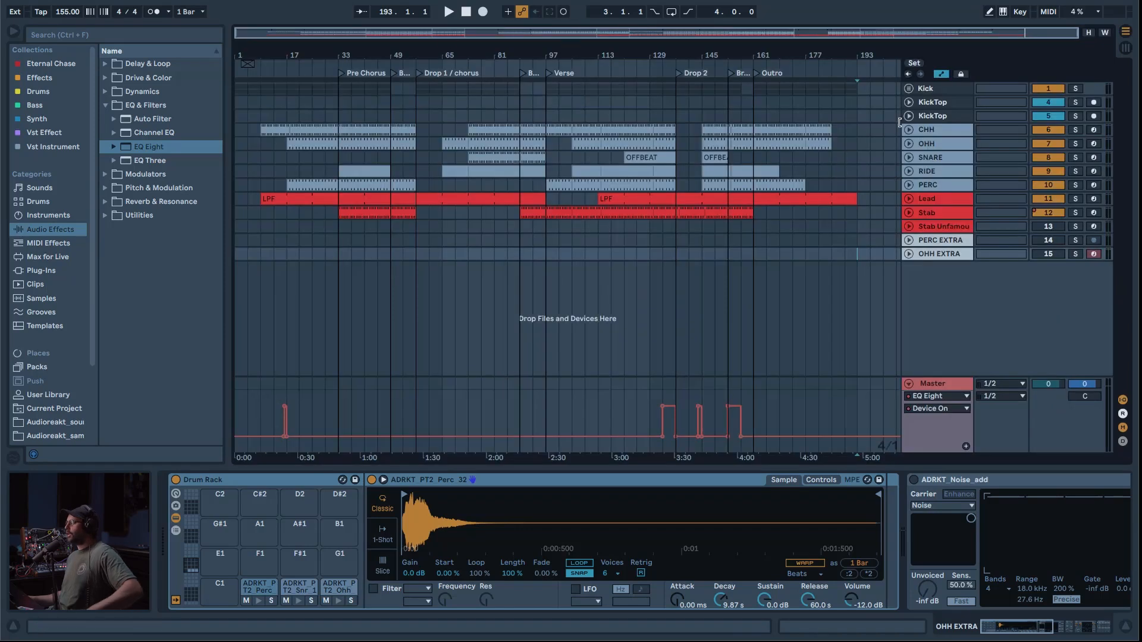